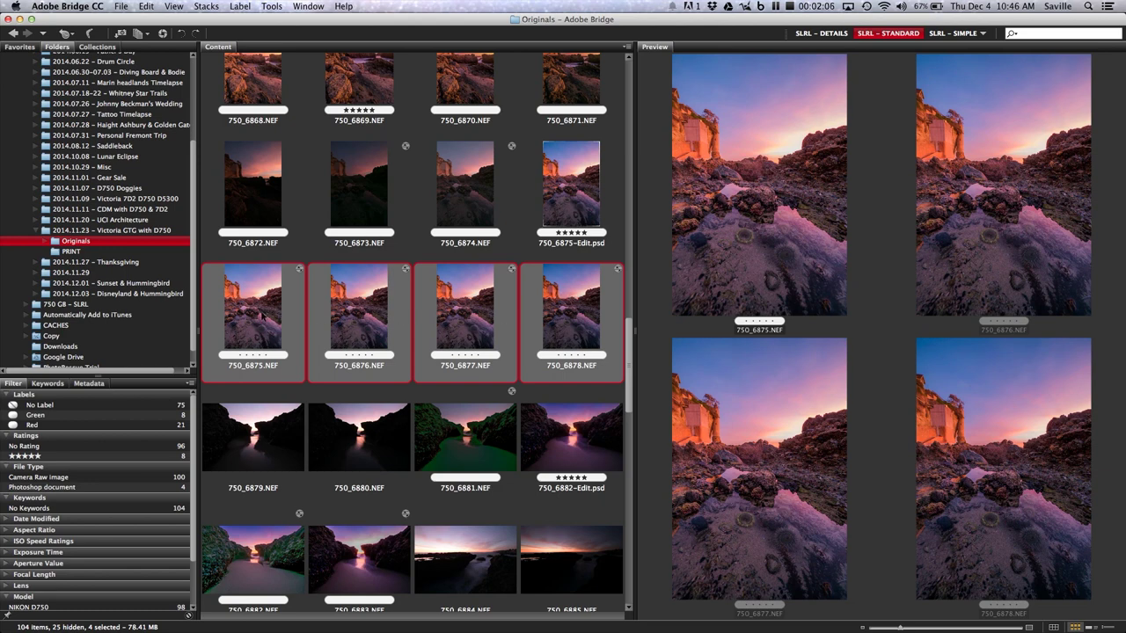
# Open the four tidepool frames in Camera Raw, view 750_6878, 750_6877 and 750_6876, and return to 750_6875
pyautogui.press('super+r')
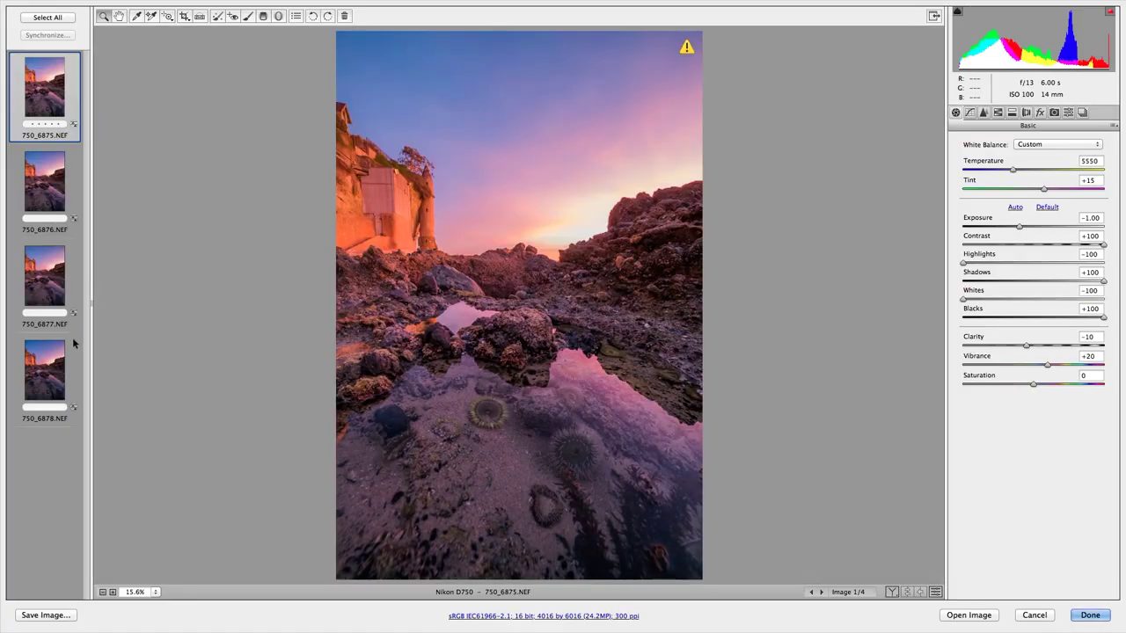
pyautogui.click(45, 367)
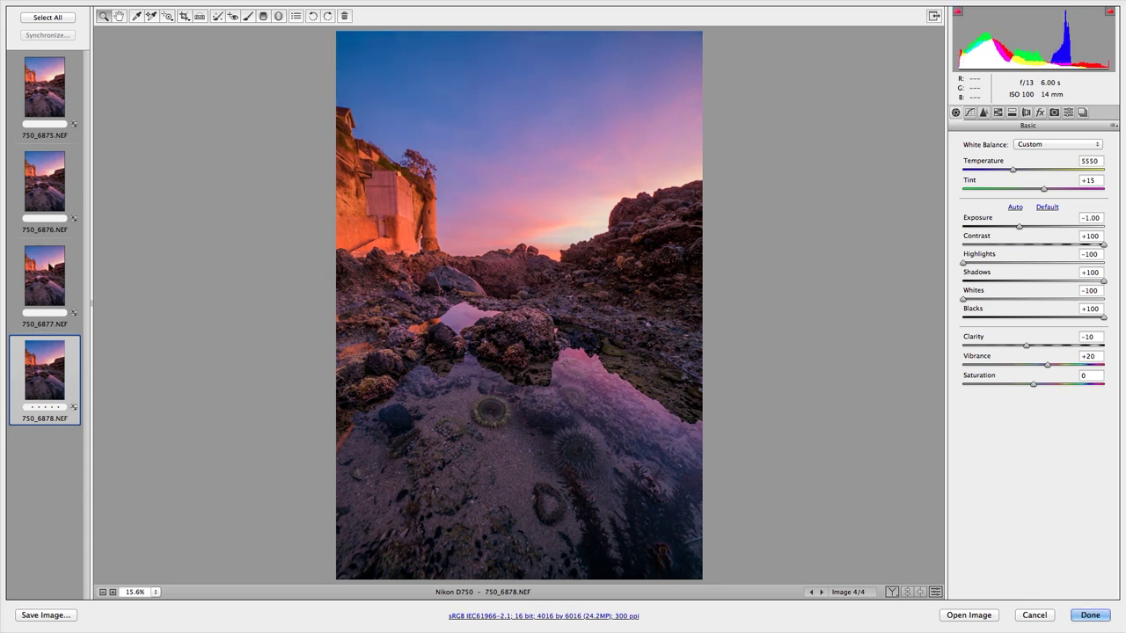
pyautogui.click(45, 268)
pyautogui.click(50, 190)
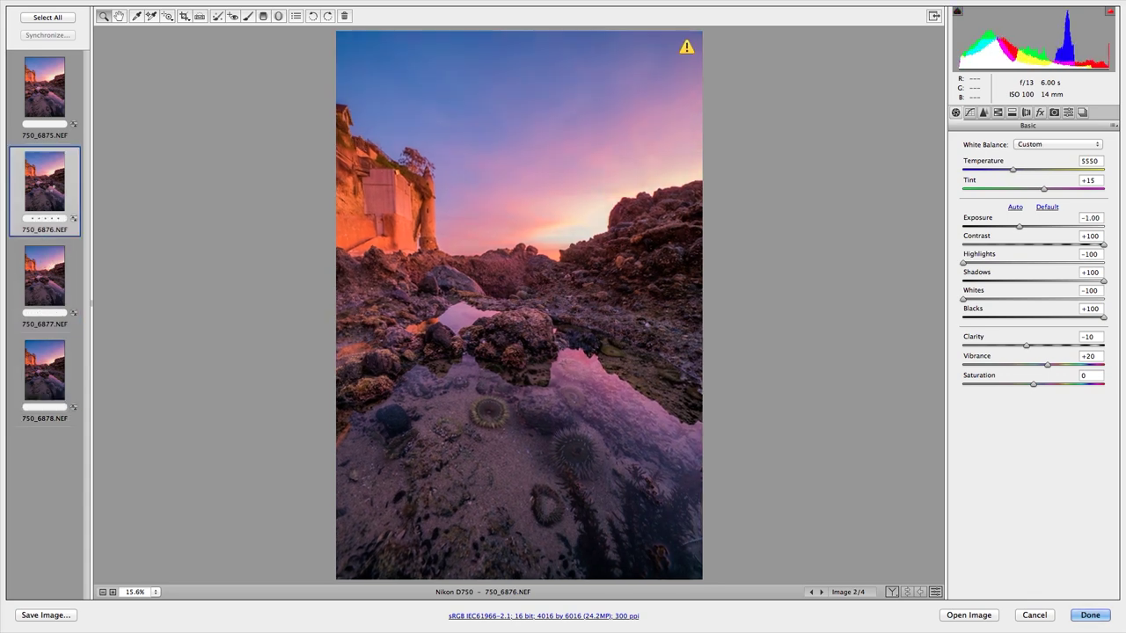
pyautogui.click(44, 92)
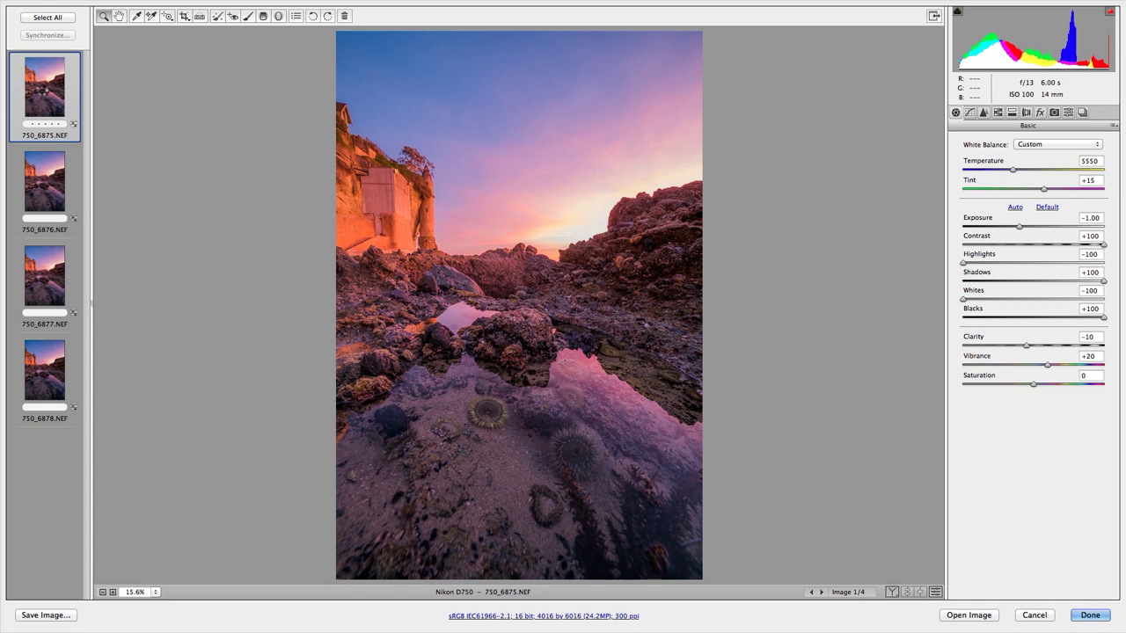
# View 750_6875 at 100% and pan across the cliff building, tower, tree and tower base
pyautogui.rightClick(427, 182)
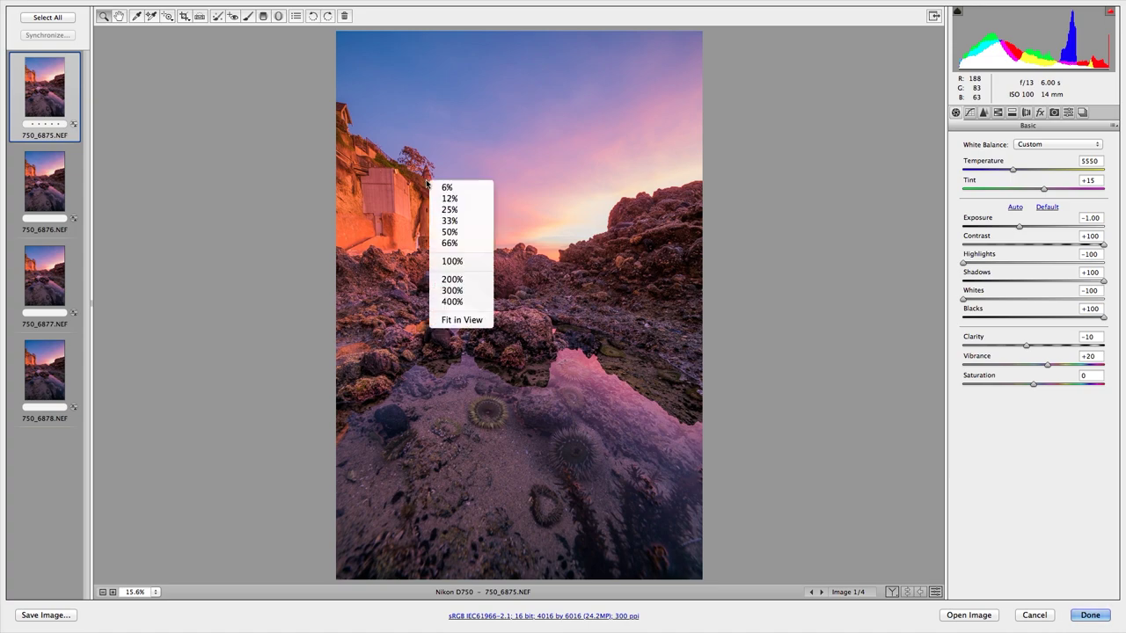
pyautogui.click(450, 261)
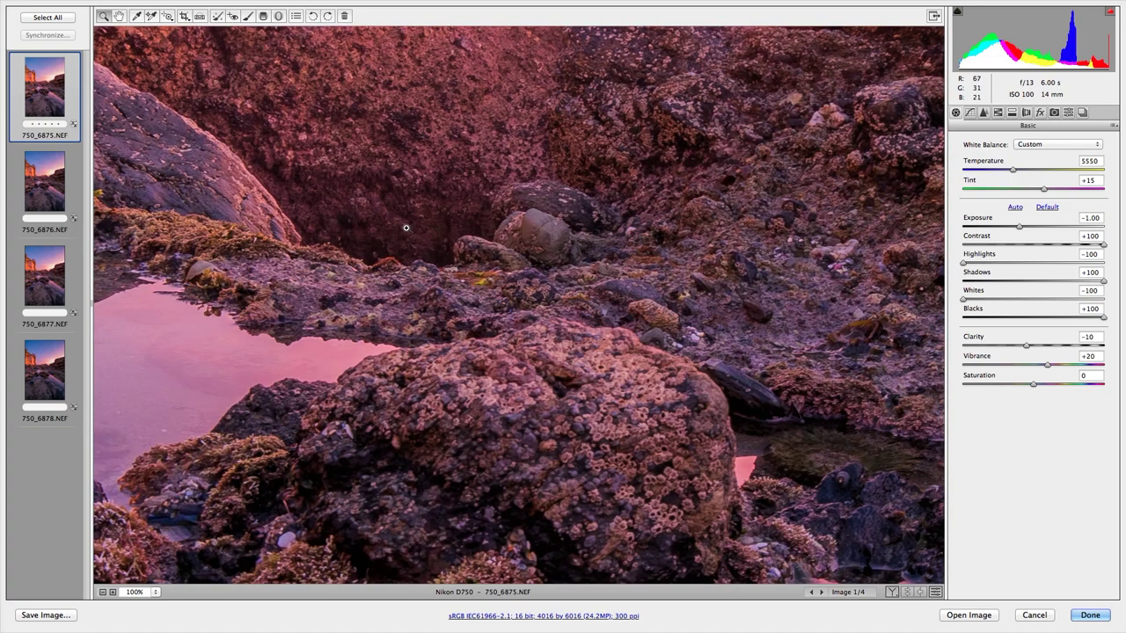
pyautogui.press('h')
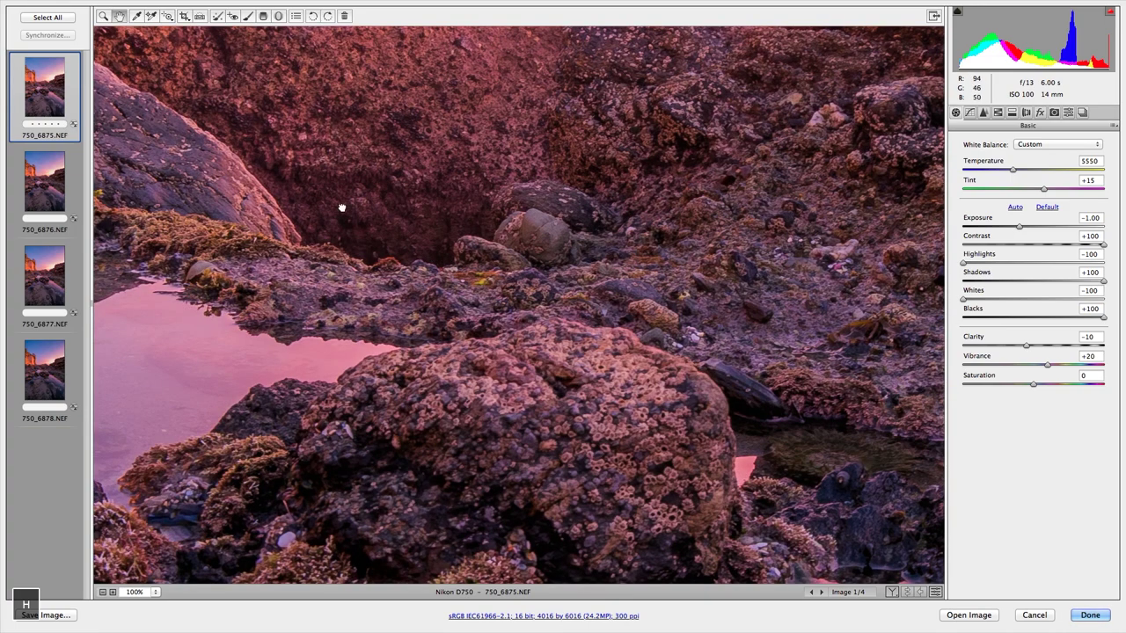
pyautogui.scroll(5, 342, 208)
pyautogui.moveTo(312, 203); pyautogui.dragTo(654, 349)
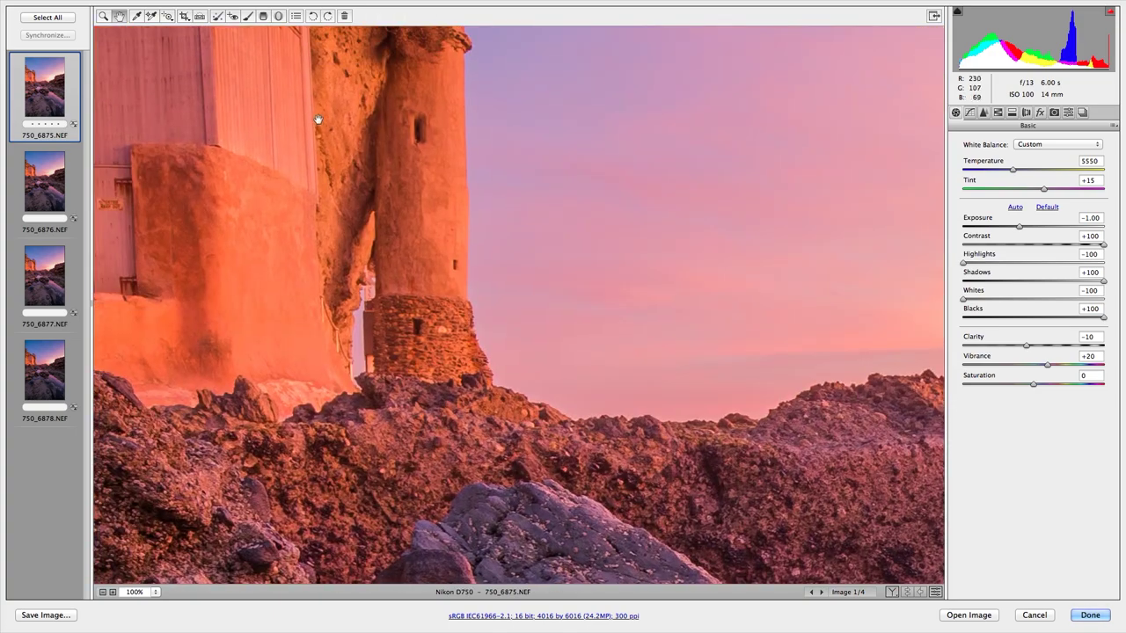
pyautogui.moveTo(317, 118); pyautogui.dragTo(417, 382)
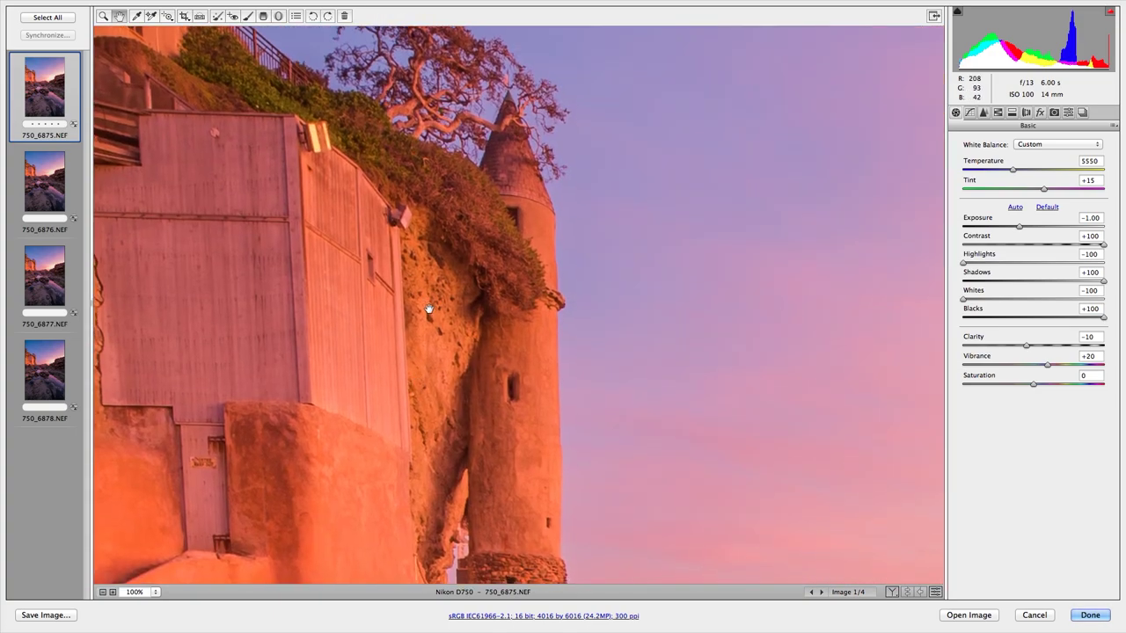
pyautogui.moveTo(428, 307); pyautogui.dragTo(371, 100)
# Pan down through the pink tide pool to centre the large anemone, then show frame 750_6878
pyautogui.moveTo(557, 425); pyautogui.dragTo(502, 91)
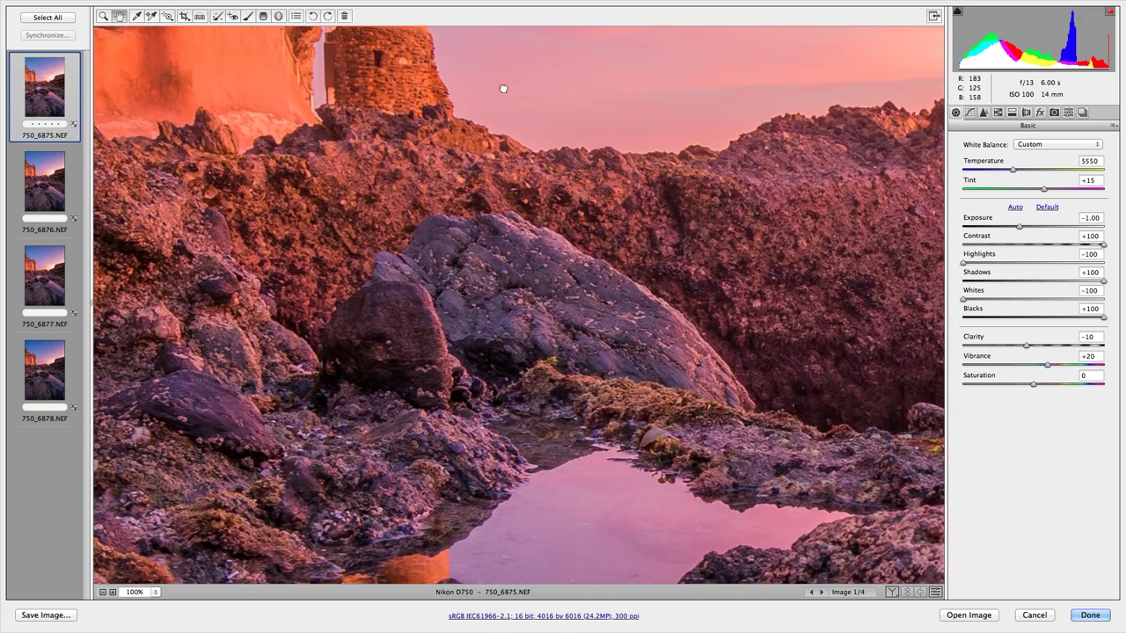
pyautogui.scroll(-5, 603, 448)
pyautogui.moveTo(604, 447); pyautogui.dragTo(597, 152)
pyautogui.moveTo(688, 395); pyautogui.dragTo(553, 131)
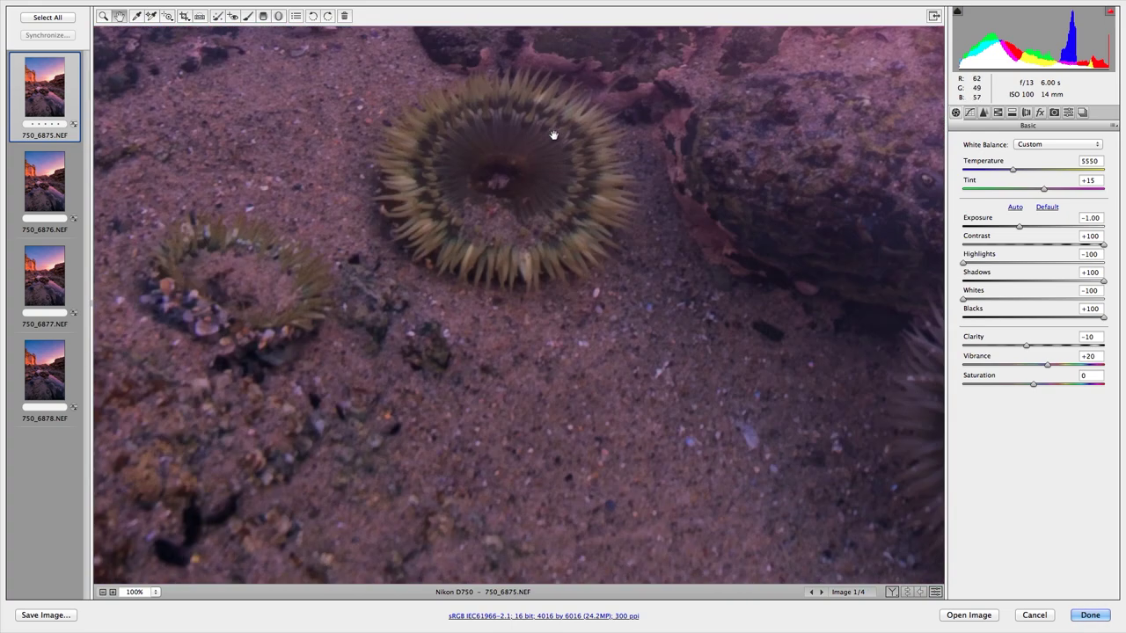
pyautogui.moveTo(714, 311); pyautogui.dragTo(524, 138)
pyautogui.moveTo(630, 184); pyautogui.dragTo(497, 113)
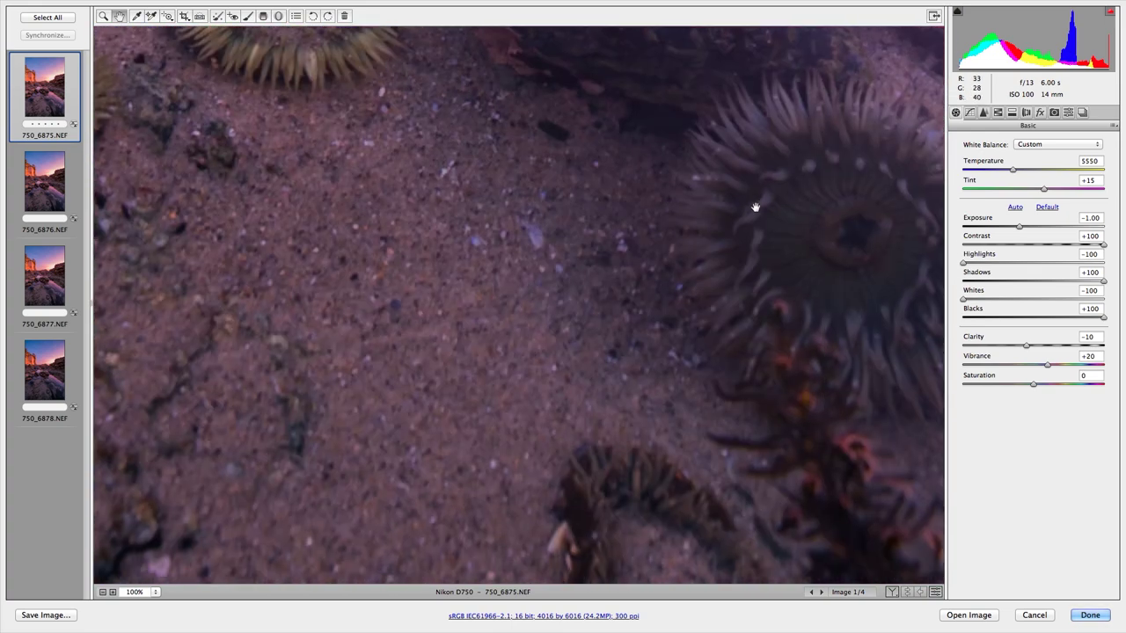
pyautogui.moveTo(756, 206); pyautogui.dragTo(525, 176)
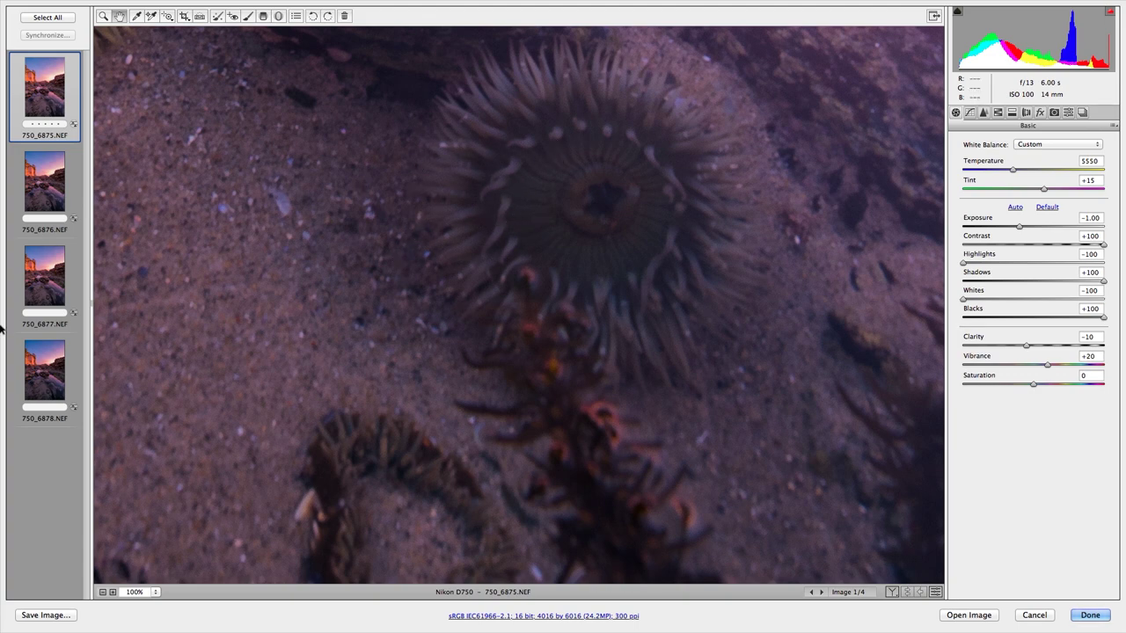
pyautogui.click(46, 368)
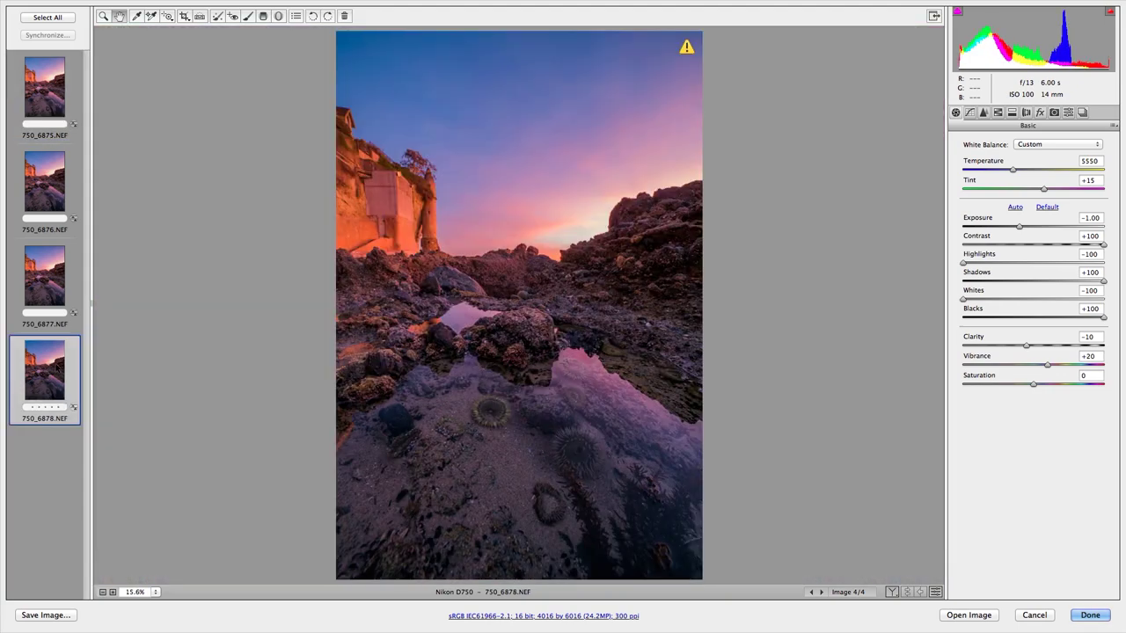
pyautogui.rightClick(489, 349)
pyautogui.click(46, 86)
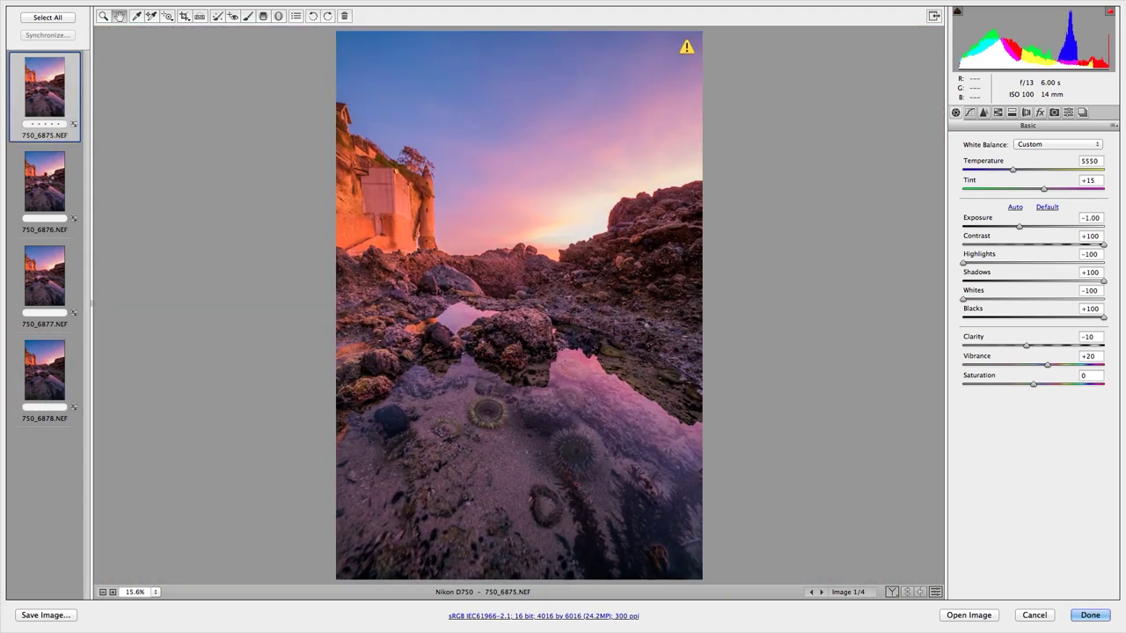
pyautogui.click(49, 181)
pyautogui.click(44, 278)
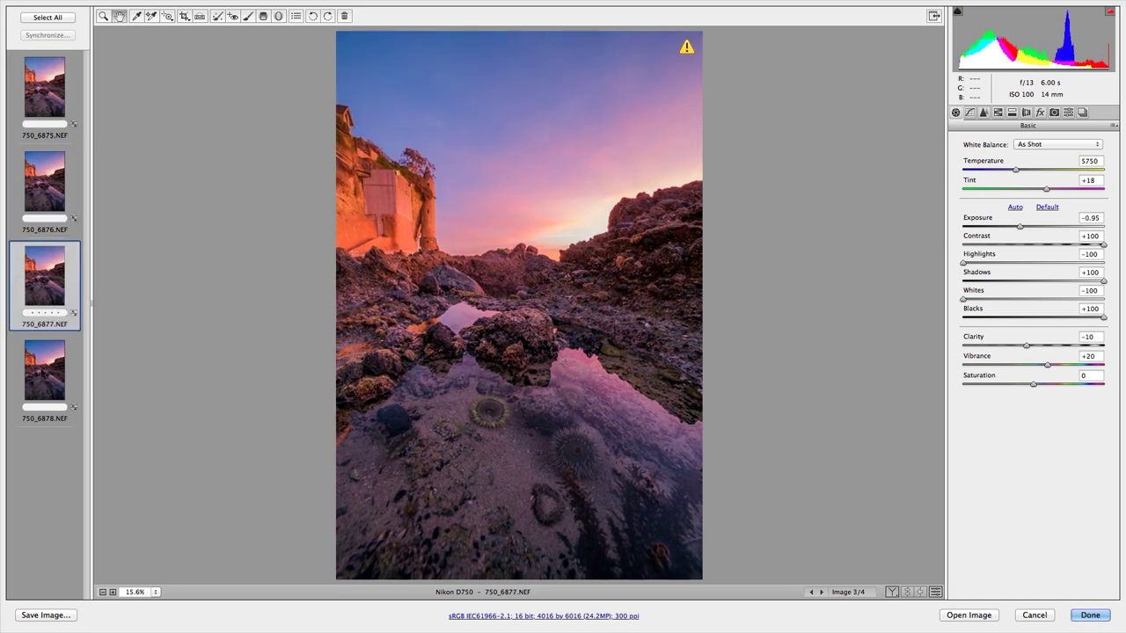
pyautogui.click(41, 373)
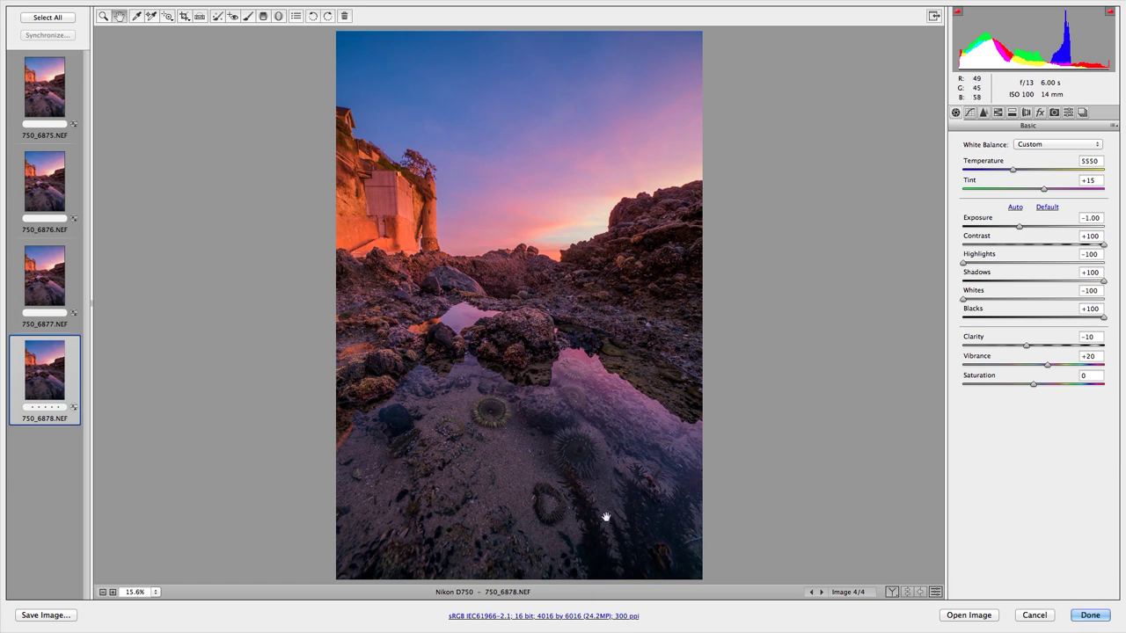
pyautogui.rightClick(542, 443)
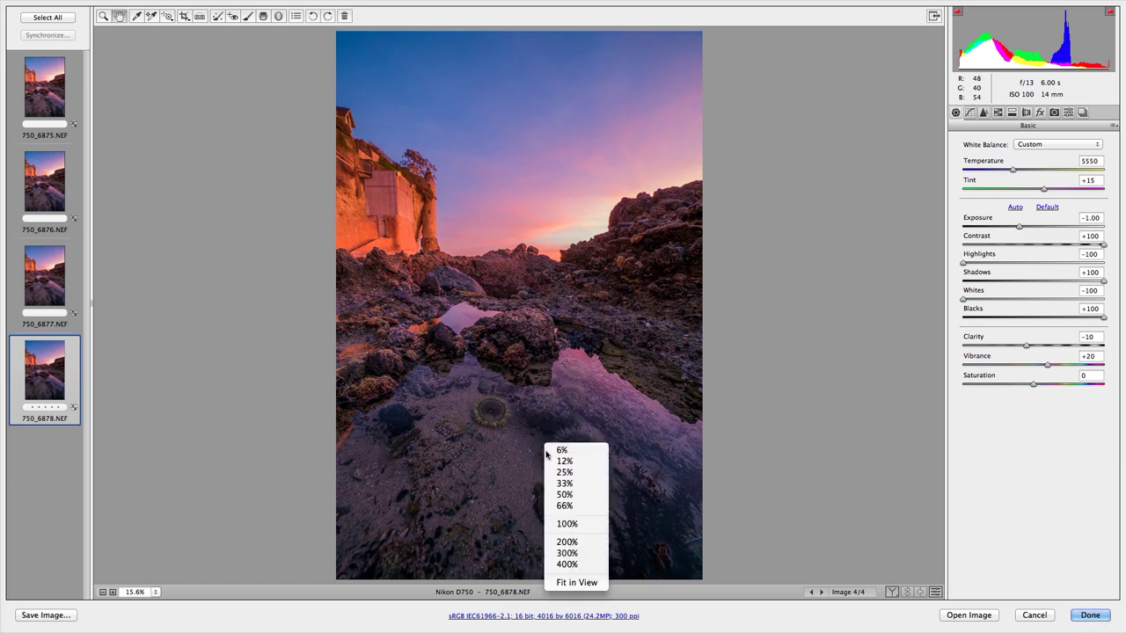
pyautogui.click(573, 524)
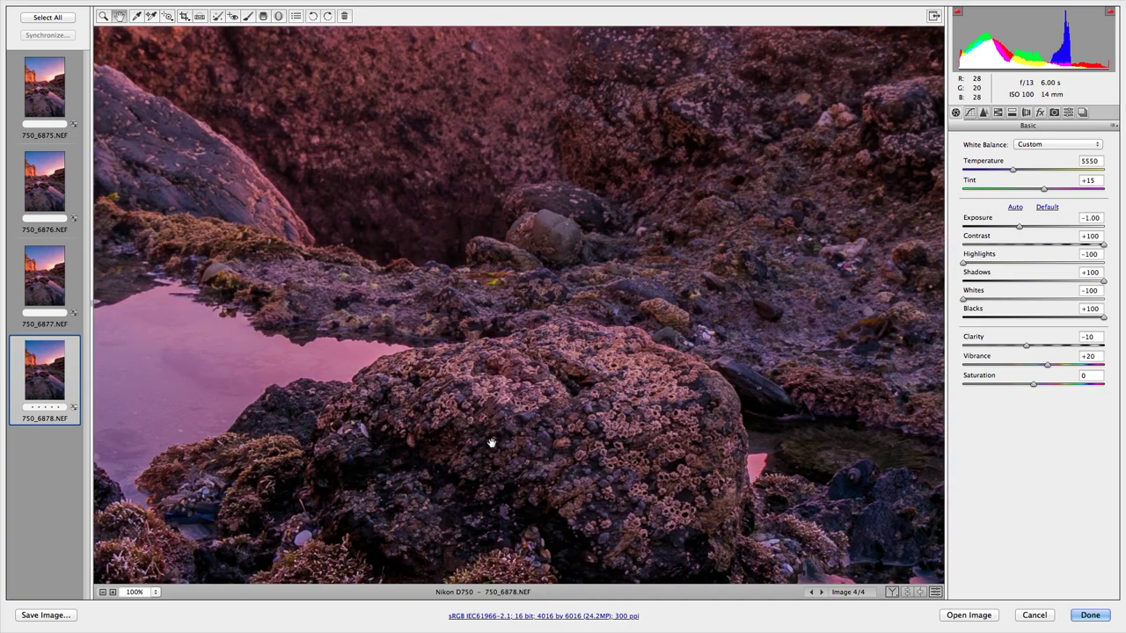
pyautogui.moveTo(490, 442); pyautogui.dragTo(482, 143)
pyautogui.moveTo(492, 414); pyautogui.dragTo(514, 53)
pyautogui.moveTo(625, 397); pyautogui.dragTo(596, 169)
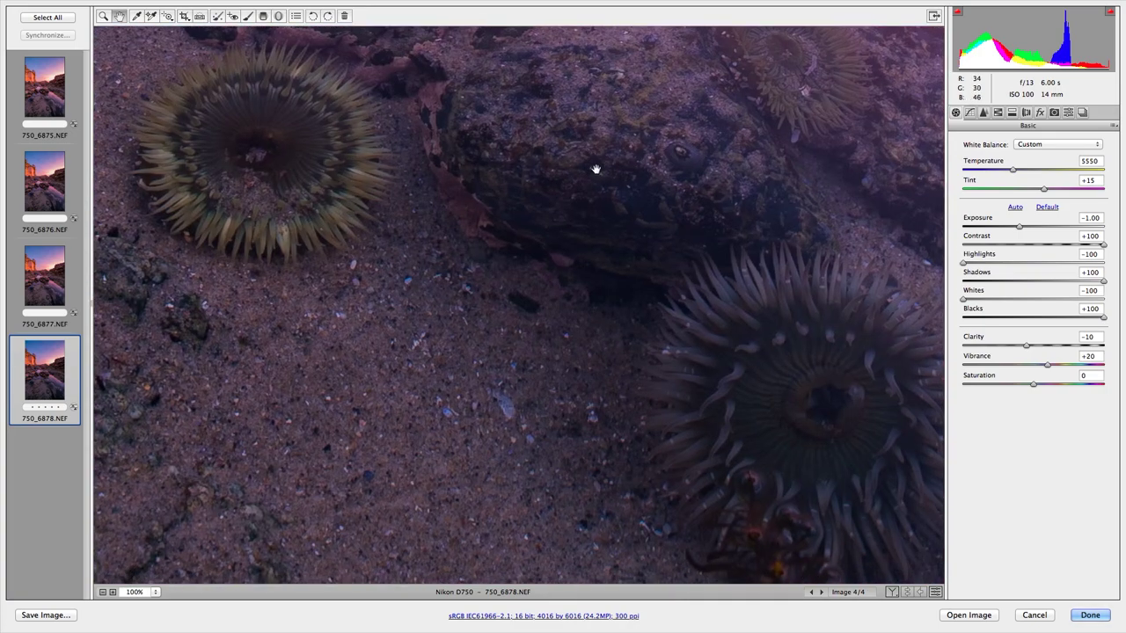
pyautogui.moveTo(673, 334); pyautogui.dragTo(853, 451)
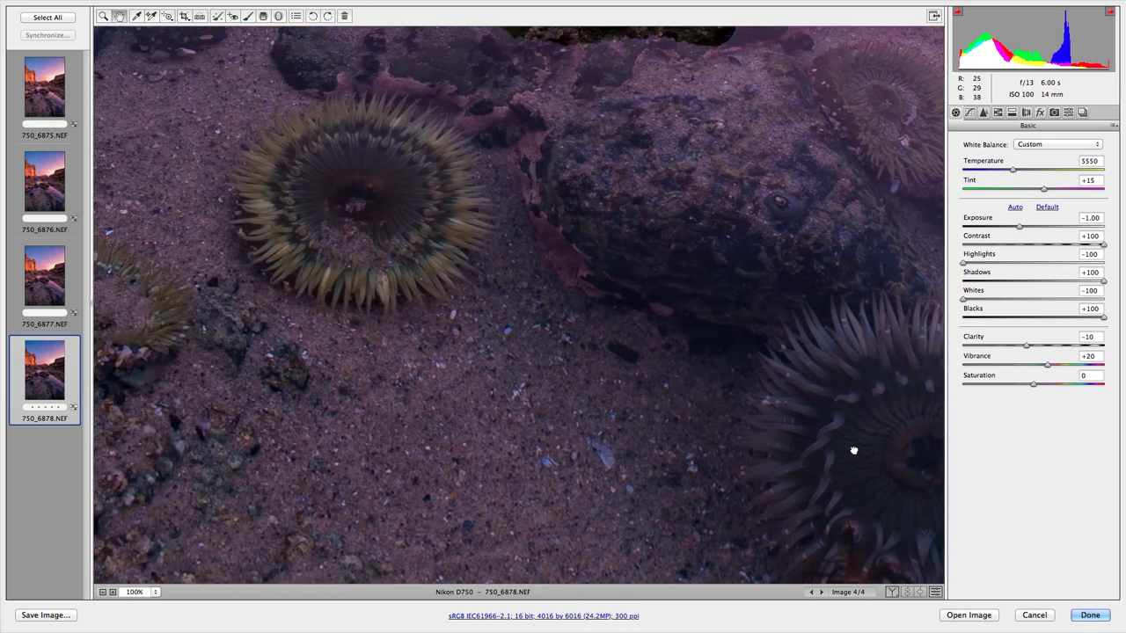
pyautogui.moveTo(457, 221); pyautogui.dragTo(512, 364)
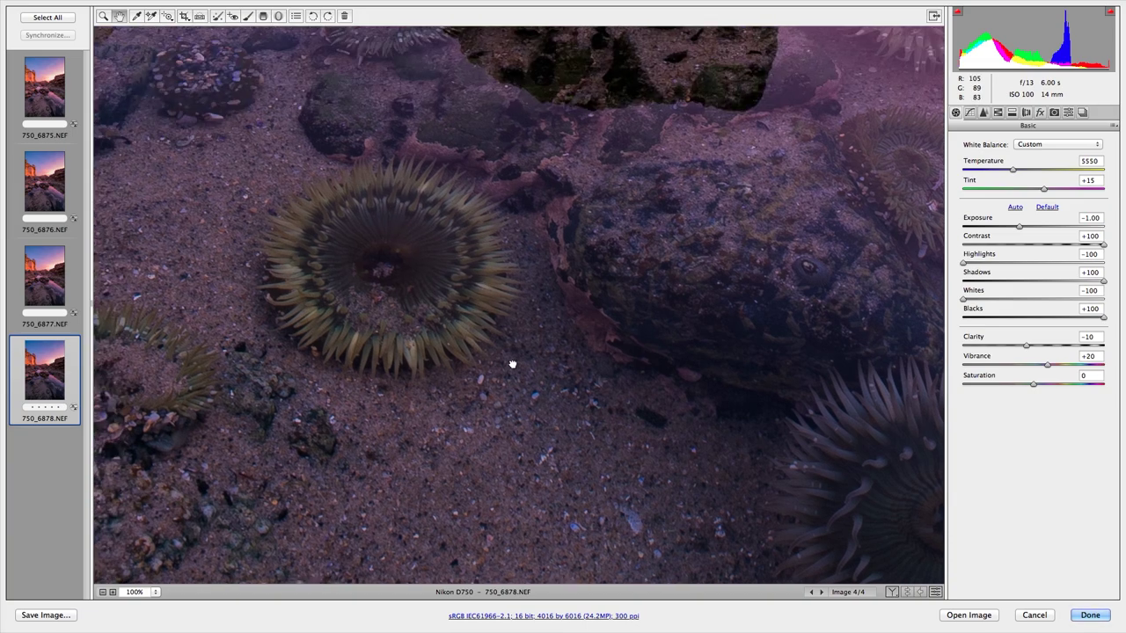
pyautogui.moveTo(513, 146); pyautogui.dragTo(560, 357)
pyautogui.moveTo(529, 139); pyautogui.dragTo(555, 521)
pyautogui.moveTo(510, 289); pyautogui.dragTo(518, 580)
pyautogui.moveTo(497, 312); pyautogui.dragTo(513, 334)
pyautogui.moveTo(513, 284); pyautogui.dragTo(686, 422)
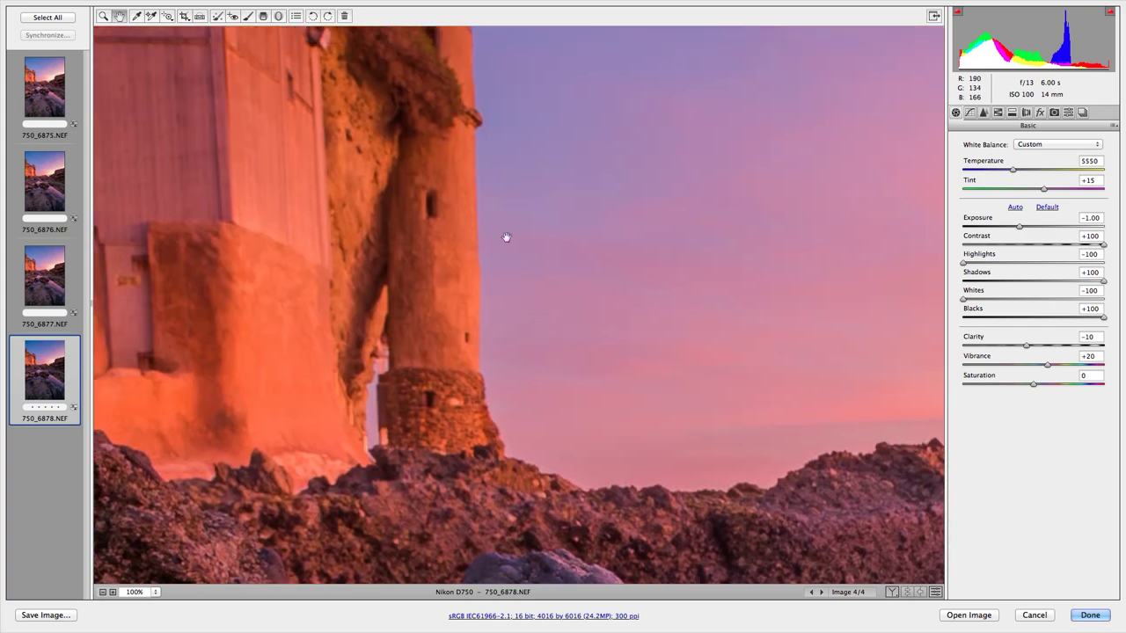
pyautogui.moveTo(449, 97); pyautogui.dragTo(489, 364)
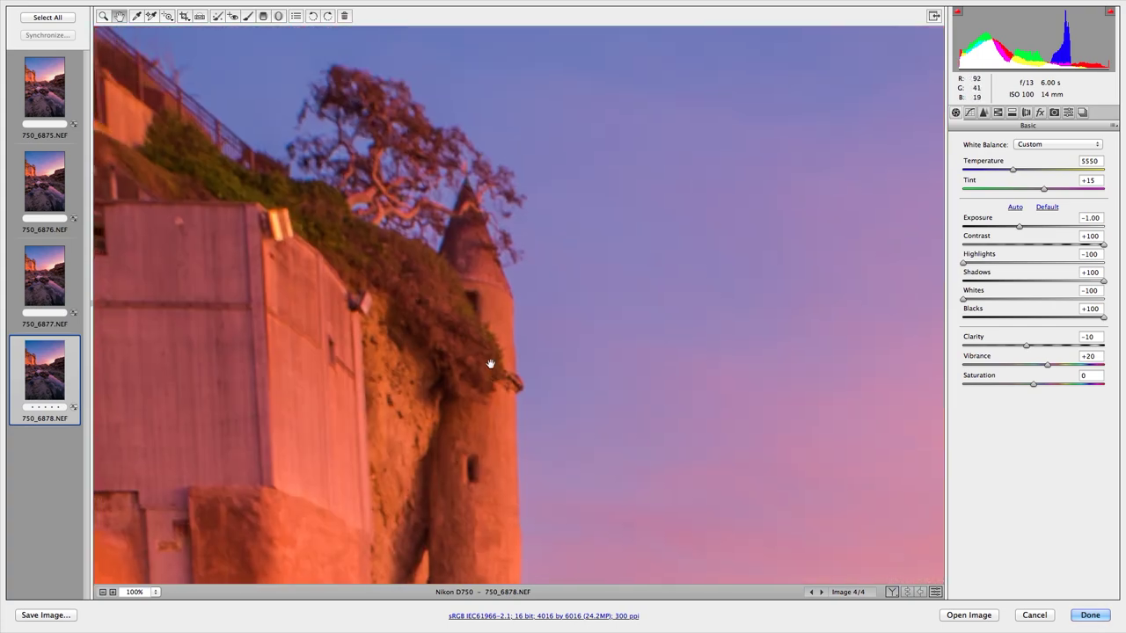
pyautogui.rightClick(393, 182)
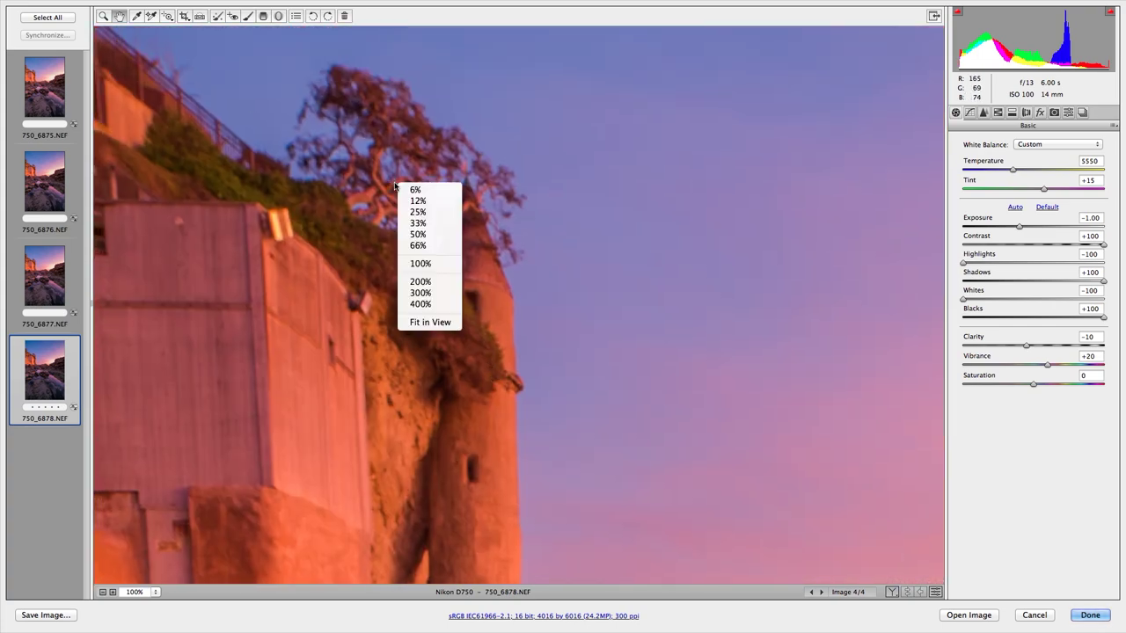
pyautogui.click(425, 323)
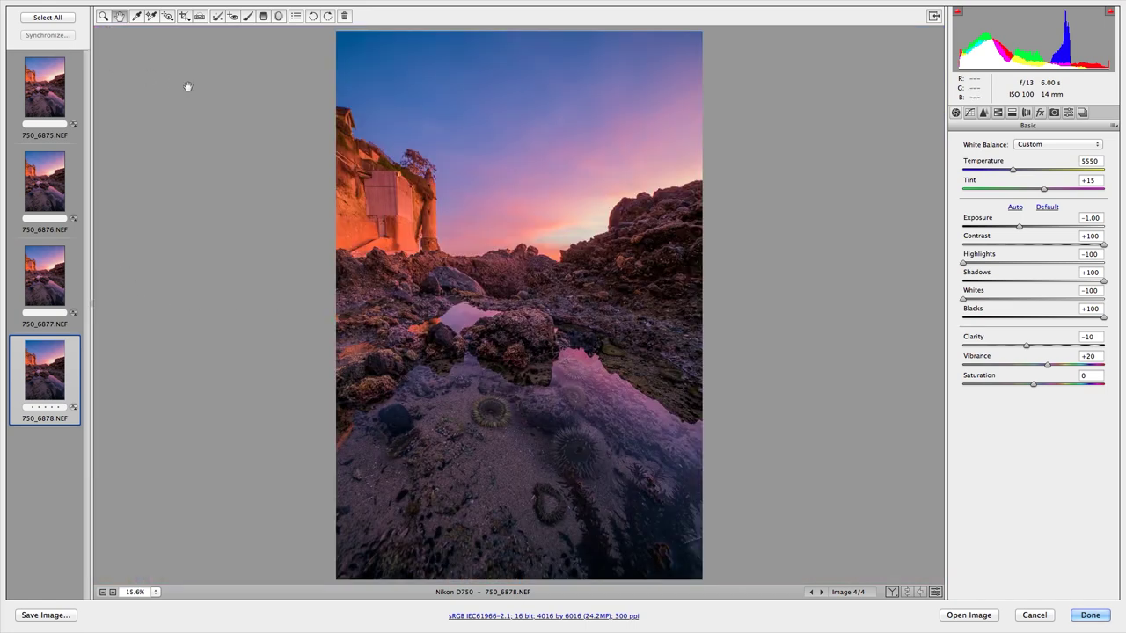
pyautogui.click(48, 18)
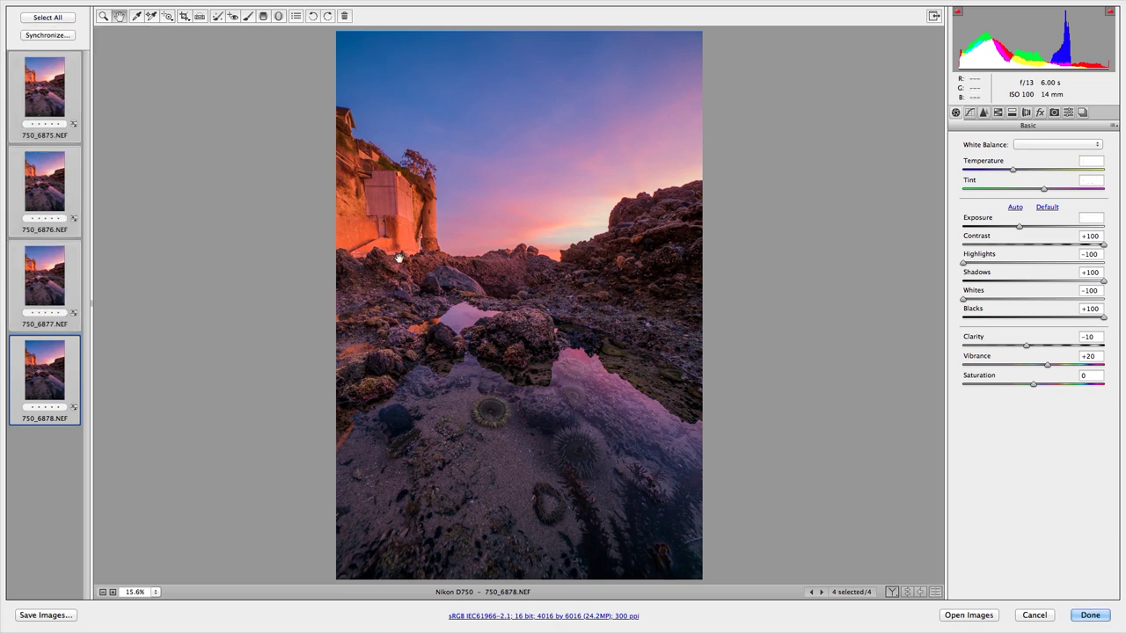
# Reset the frames to Camera Raw Defaults from the Basic flyout and apply the 01-31a. Color preset
pyautogui.click(1113, 125)
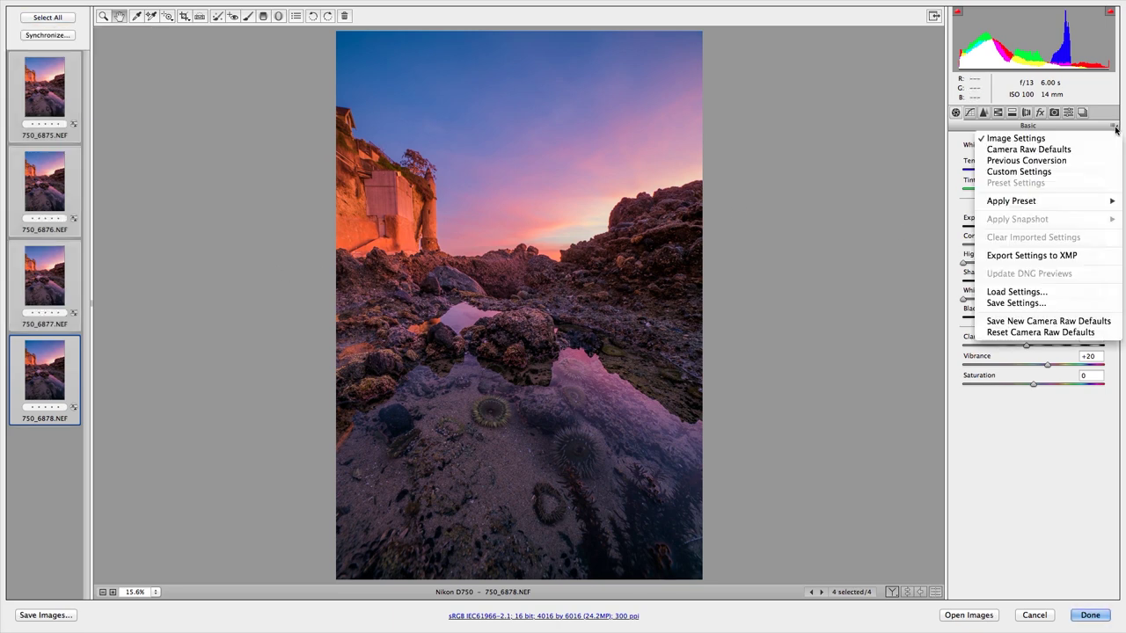
pyautogui.click(1039, 151)
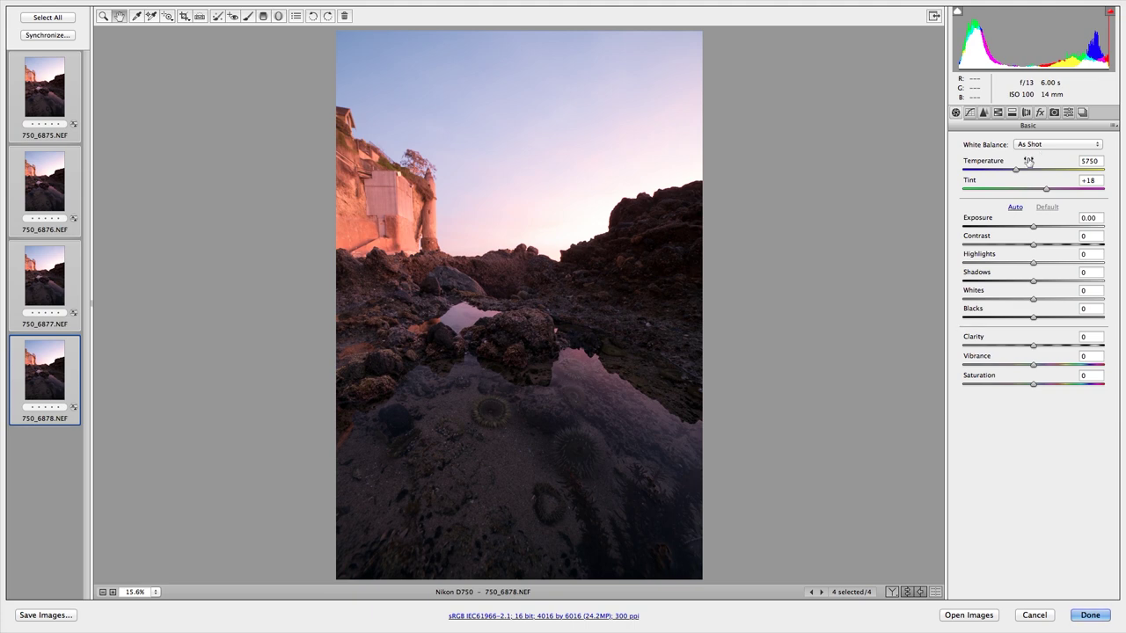
pyautogui.click(1068, 113)
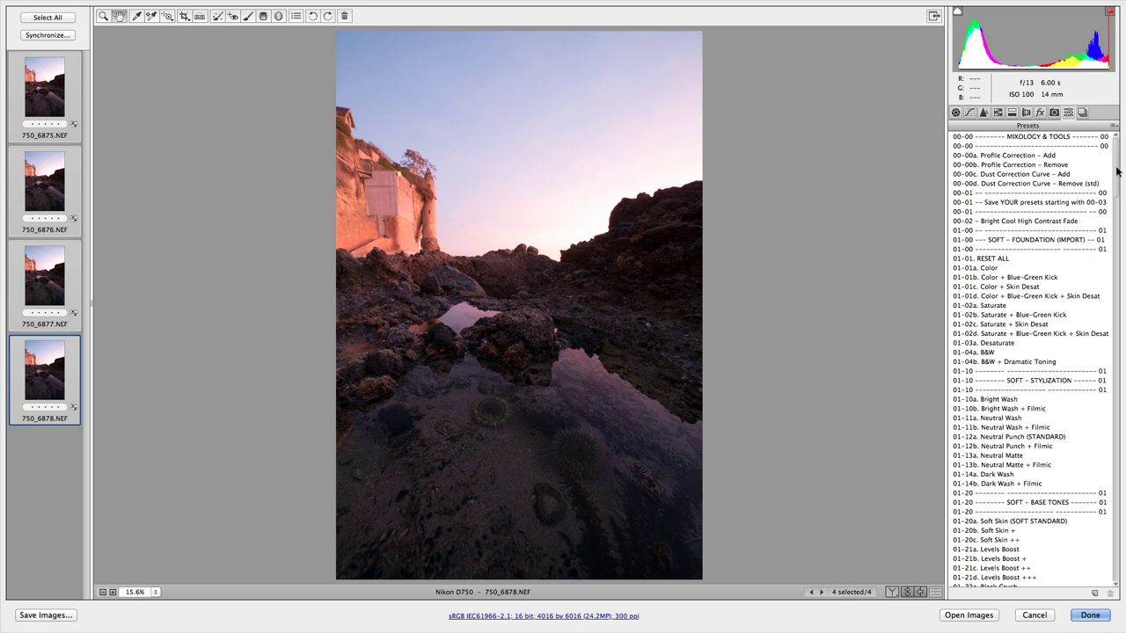
pyautogui.moveTo(1117, 170); pyautogui.dragTo(1112, 232)
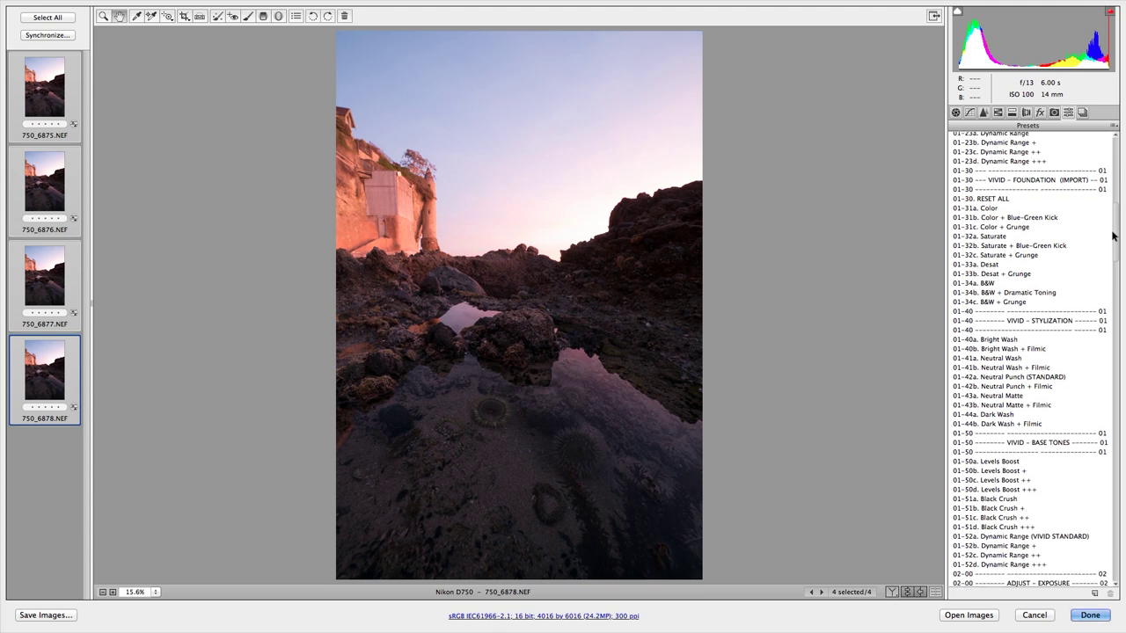
pyautogui.click(985, 208)
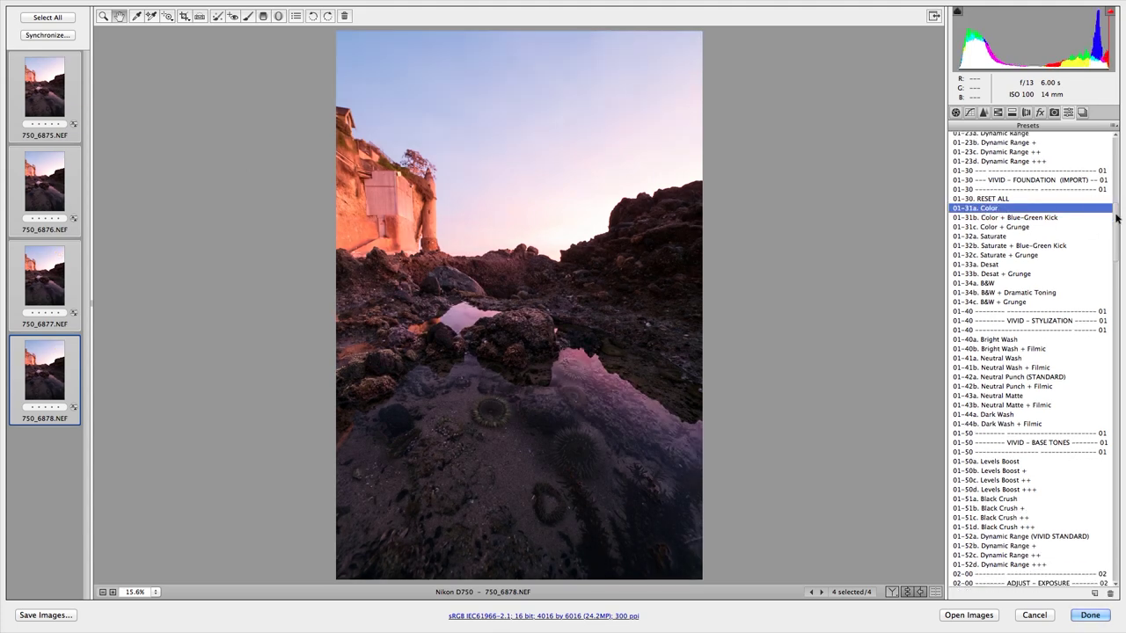
pyautogui.moveTo(1118, 220); pyautogui.dragTo(1118, 244)
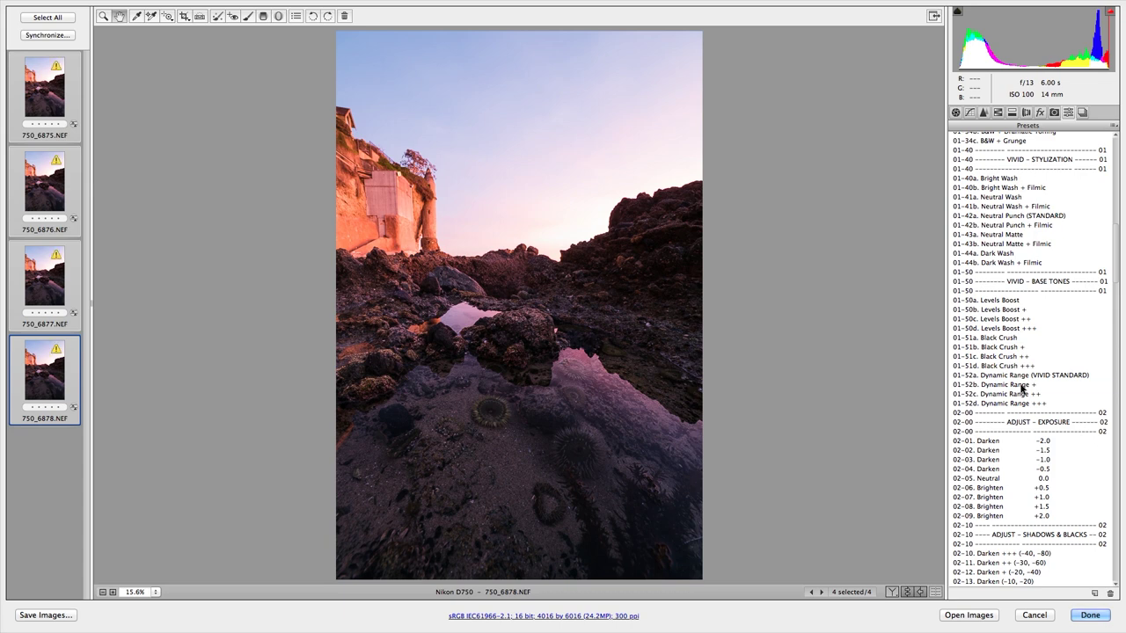
# Step through Dynamic Range +, ++ and +++ presets, then reset Contrast to 0 in Basic
pyautogui.click(1021, 388)
pyautogui.click(1023, 396)
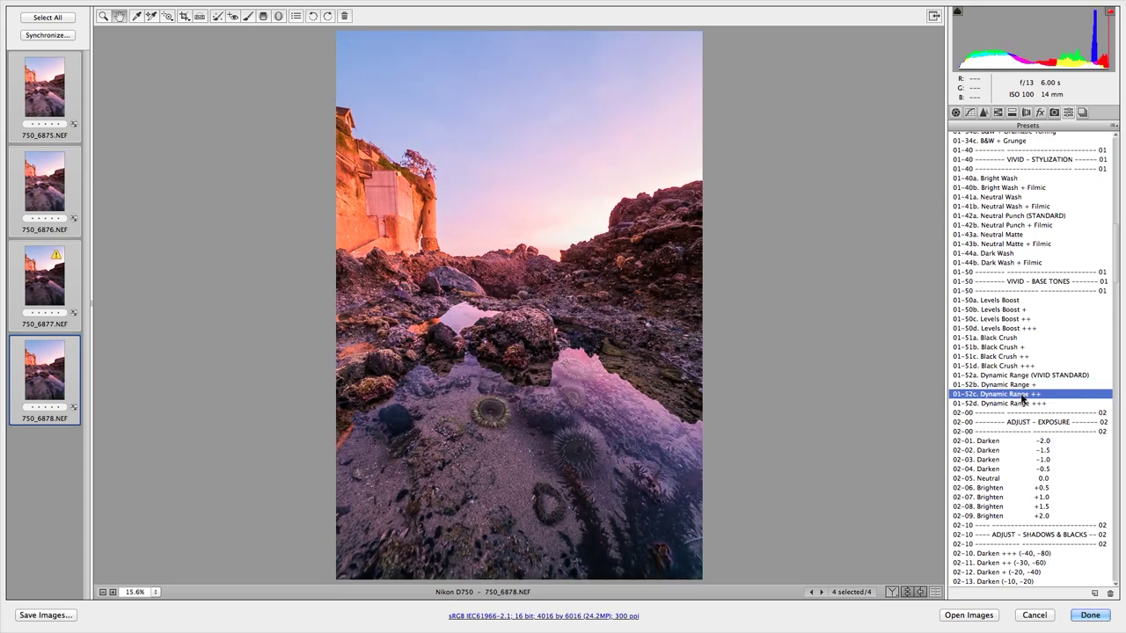
pyautogui.click(1020, 404)
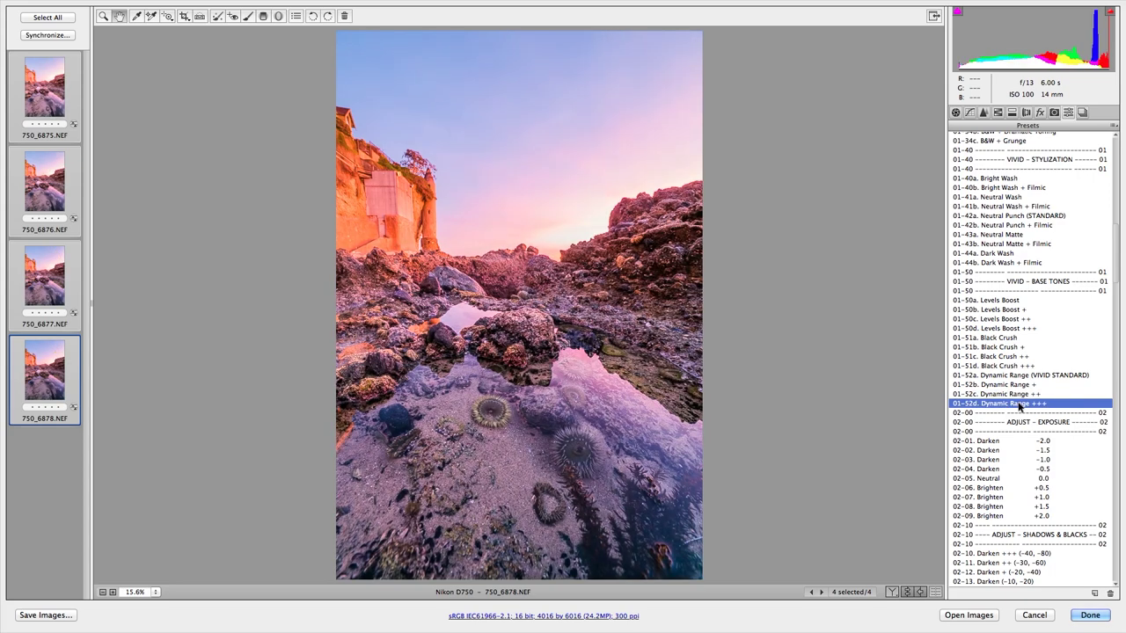
pyautogui.click(956, 112)
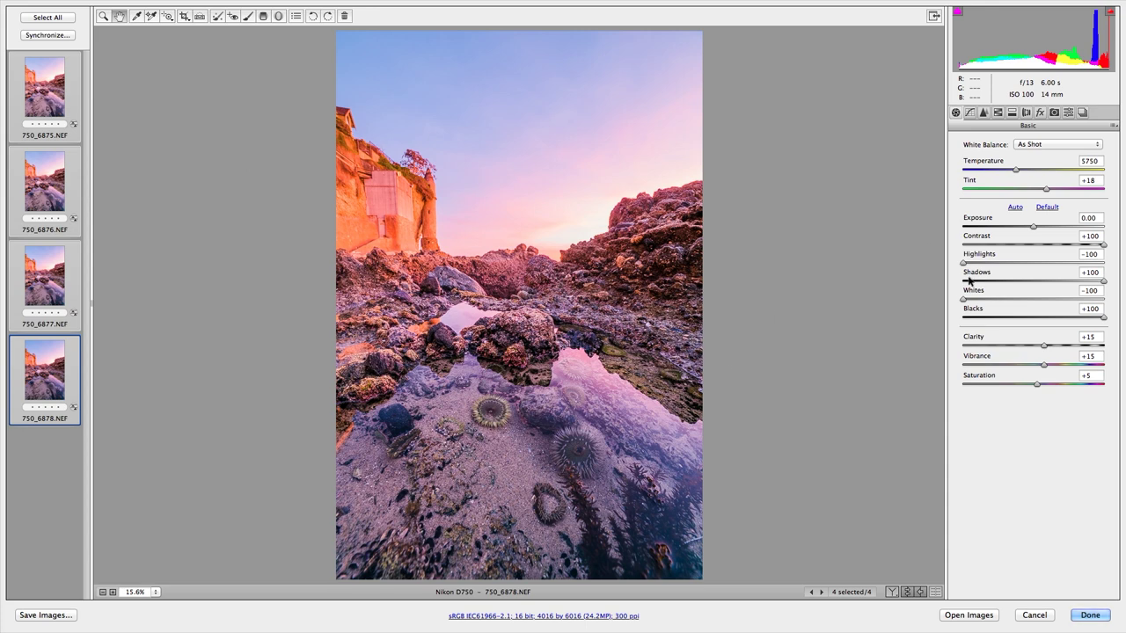
pyautogui.doubleClick(1104, 245)
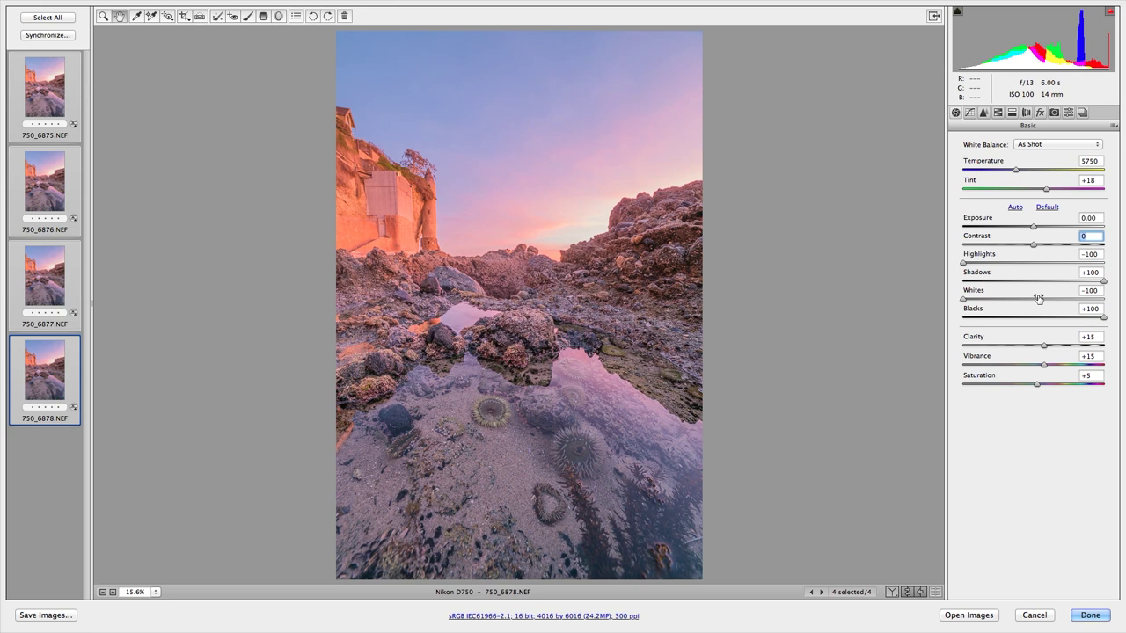
pyautogui.click(1067, 112)
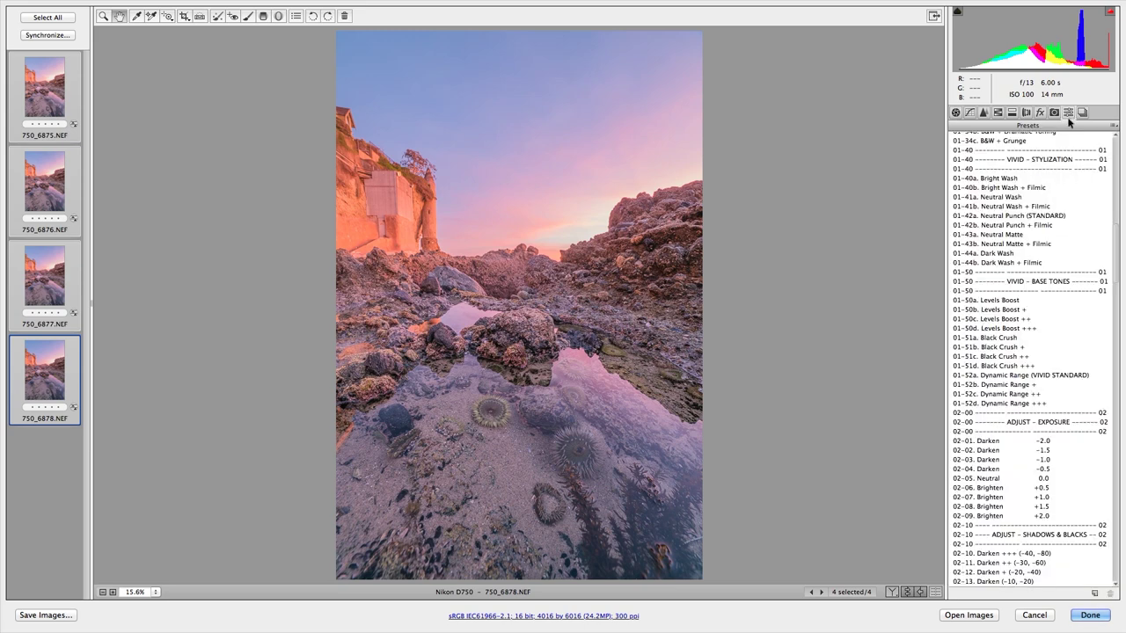
# Apply 01-52b. Dynamic Range + then 01-52d. Dynamic Range +++, restoring Contrast to +100
pyautogui.click(1000, 385)
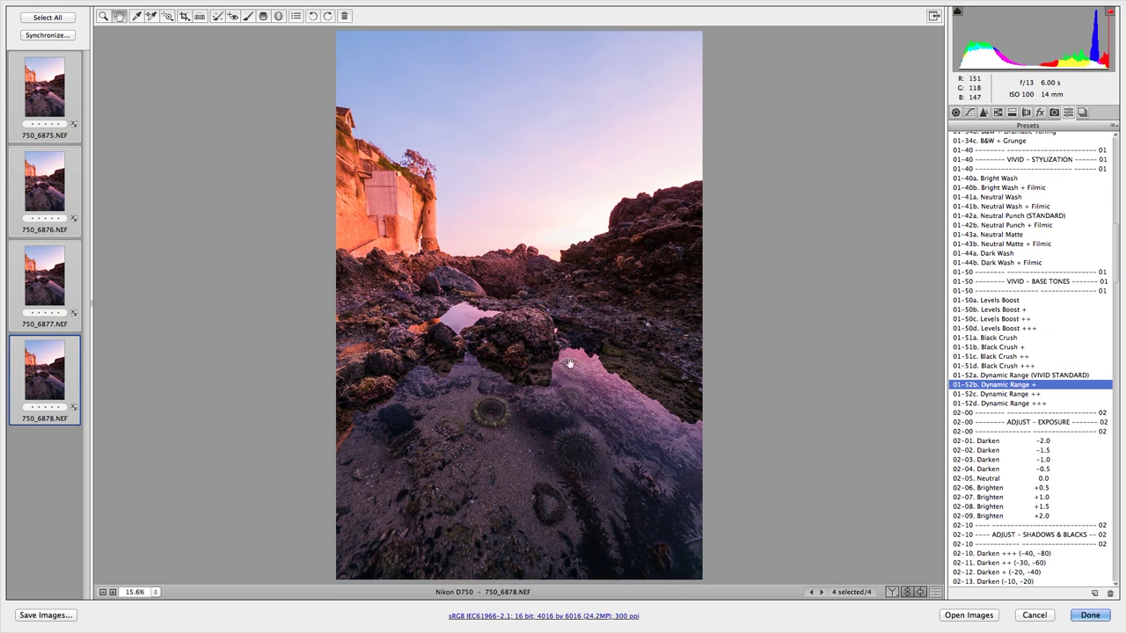
pyautogui.click(1015, 403)
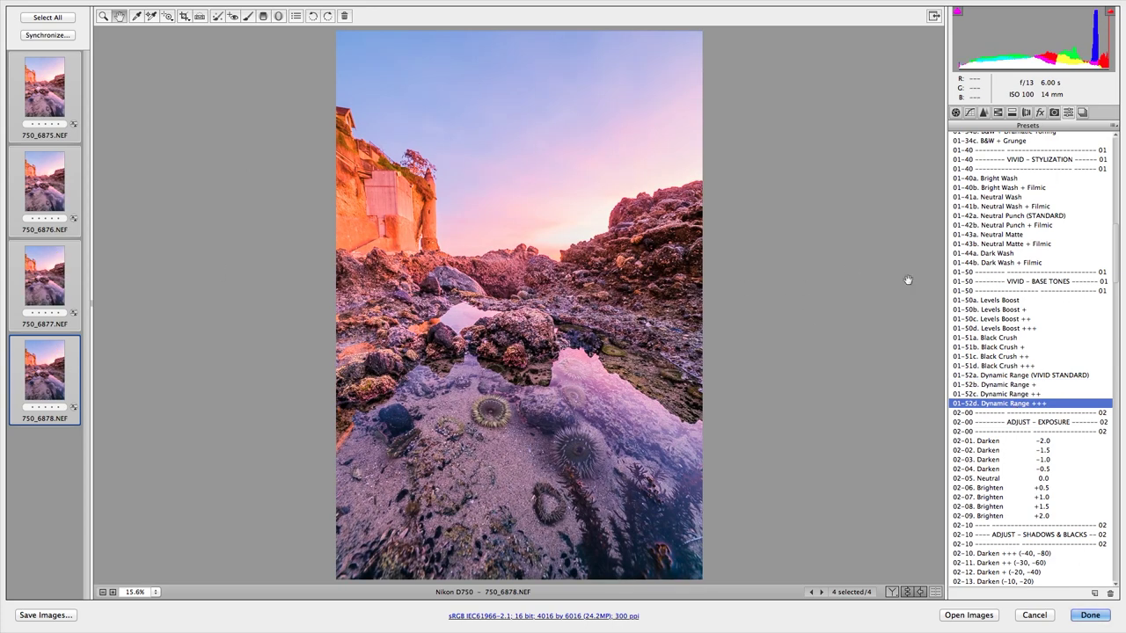
pyautogui.click(956, 113)
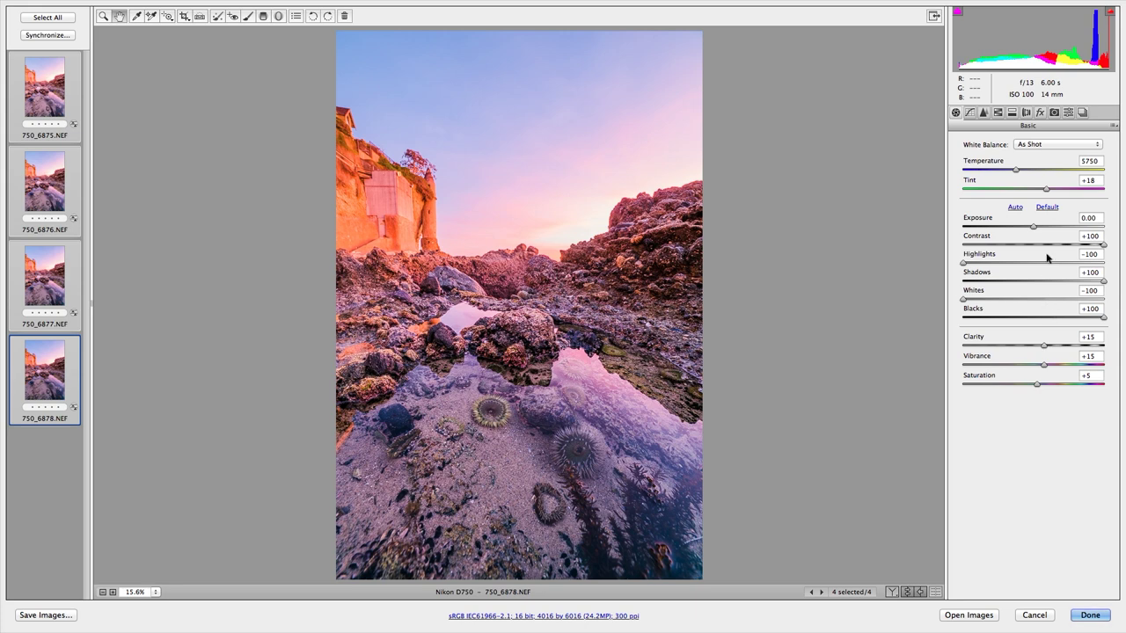
# Set Exposure to -0.50 and Contrast to +30, and turn on the red highlight clipping warning
pyautogui.click(1090, 218)
pyautogui.hotkey('shift', 'Down')
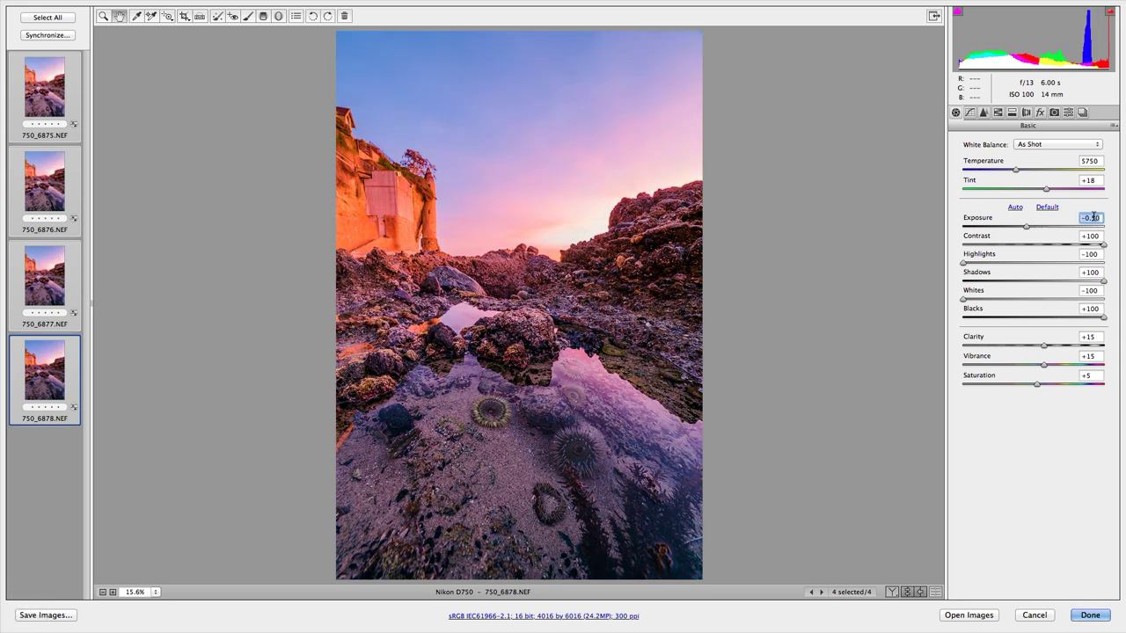
pyautogui.click(1097, 235)
pyautogui.hotkey('shift', 'Down')
pyautogui.hotkey('shift', 'Down')
pyautogui.hotkey('shift', 'Down')
pyautogui.hotkey('shift', 'Down')
pyautogui.hotkey('shift', 'Down')
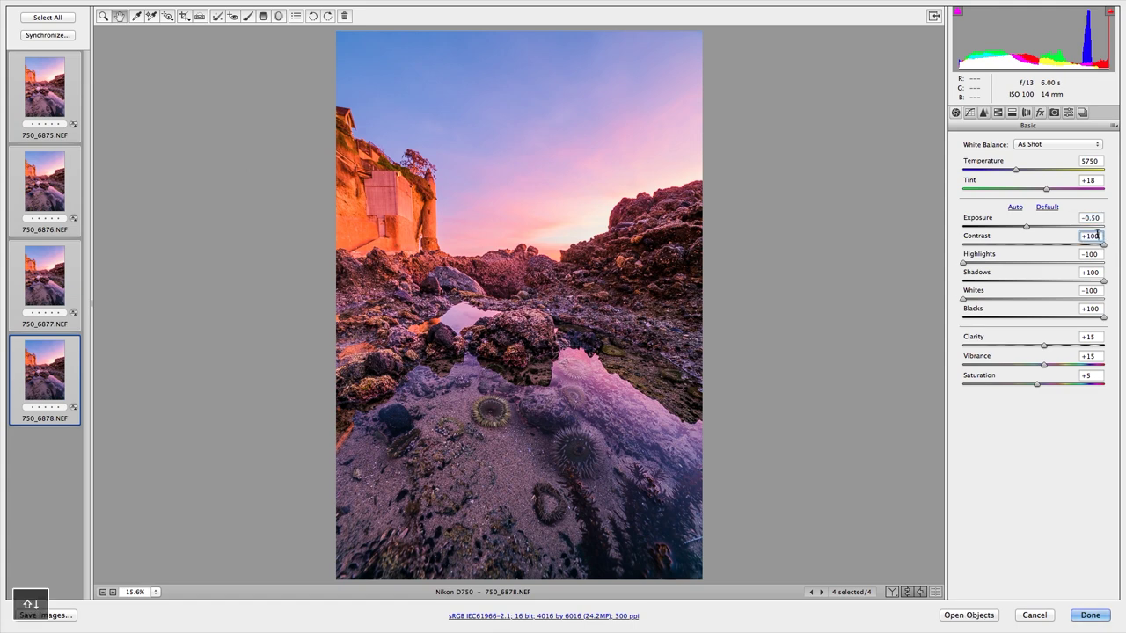
pyautogui.hotkey('shift', 'Down')
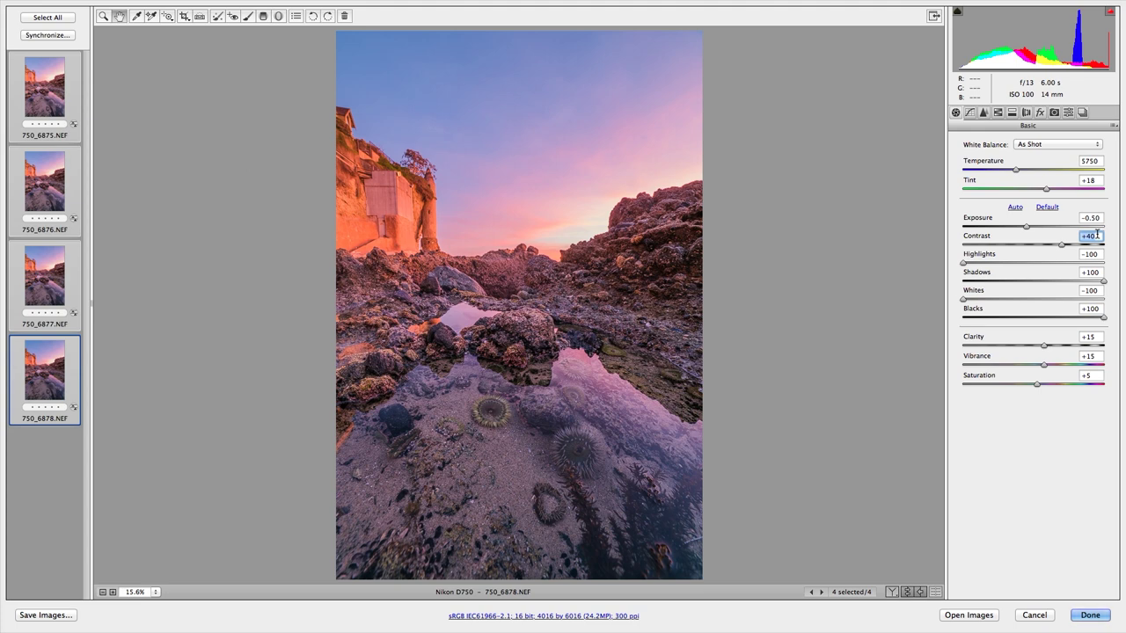
pyautogui.press('shift')
pyautogui.hotkey('shift', 'Down')
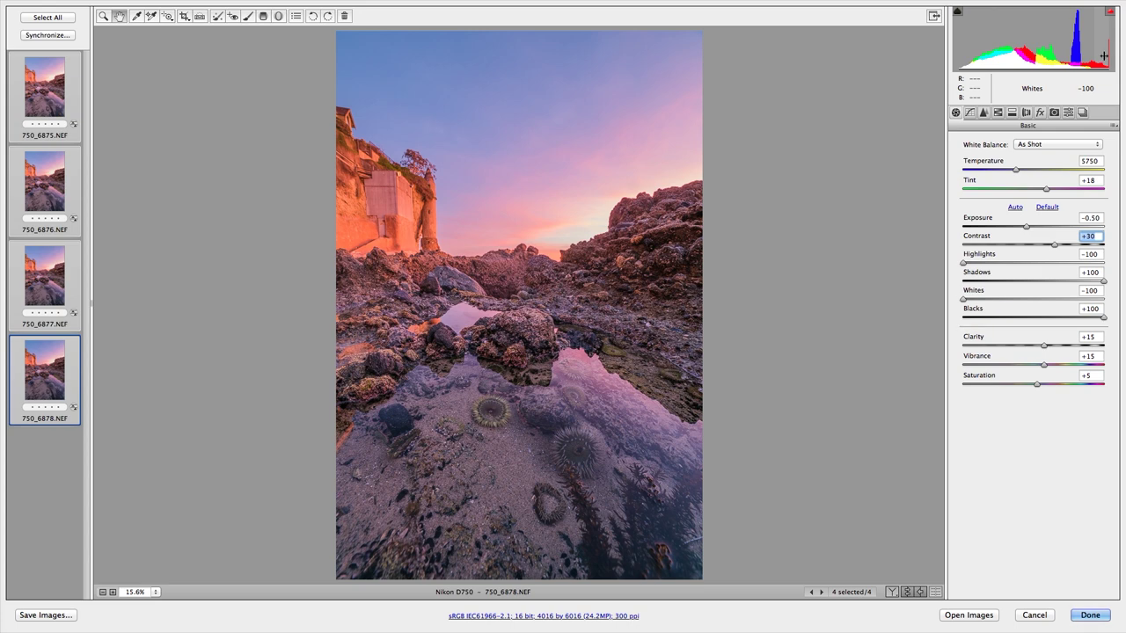
pyautogui.click(1109, 14)
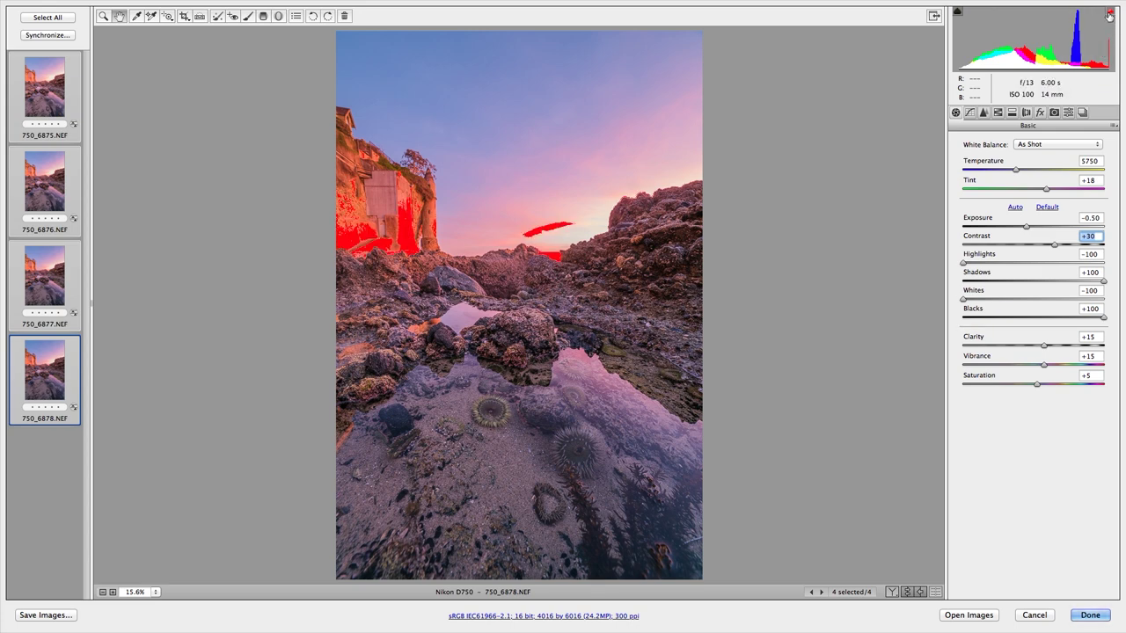
pyautogui.press('F10')
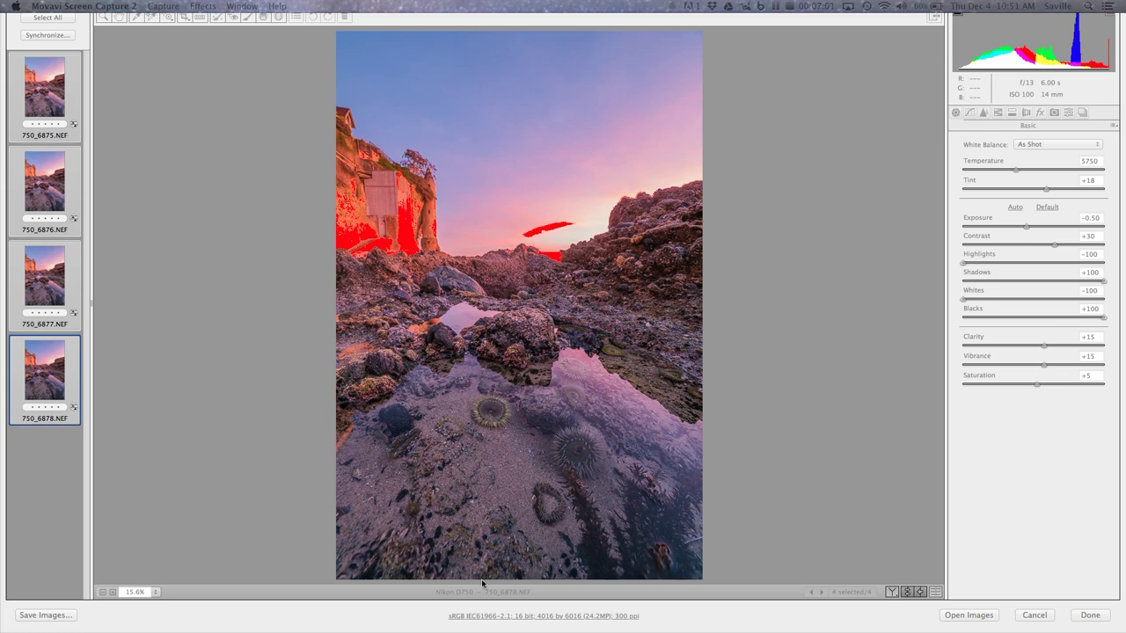
pyautogui.click(479, 618)
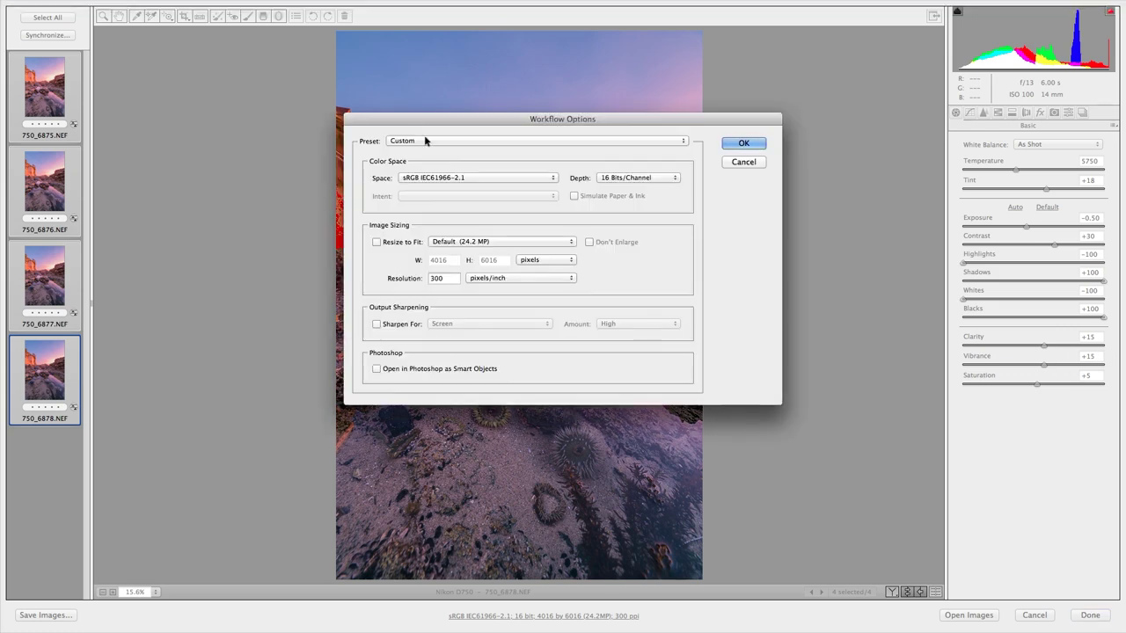
pyautogui.click(456, 181)
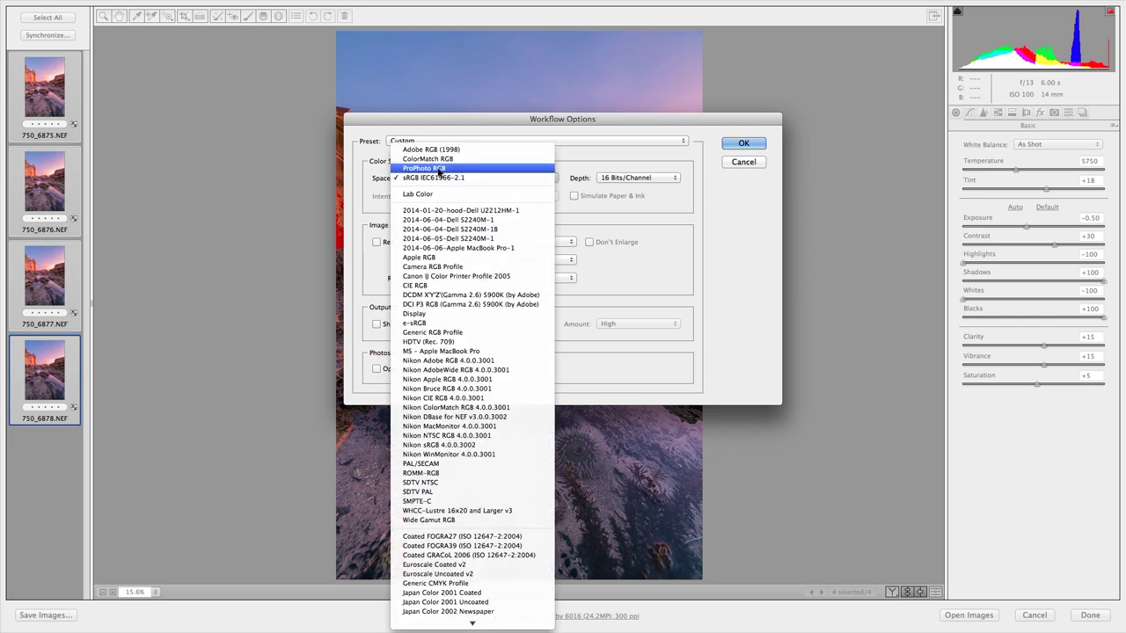
pyautogui.click(442, 168)
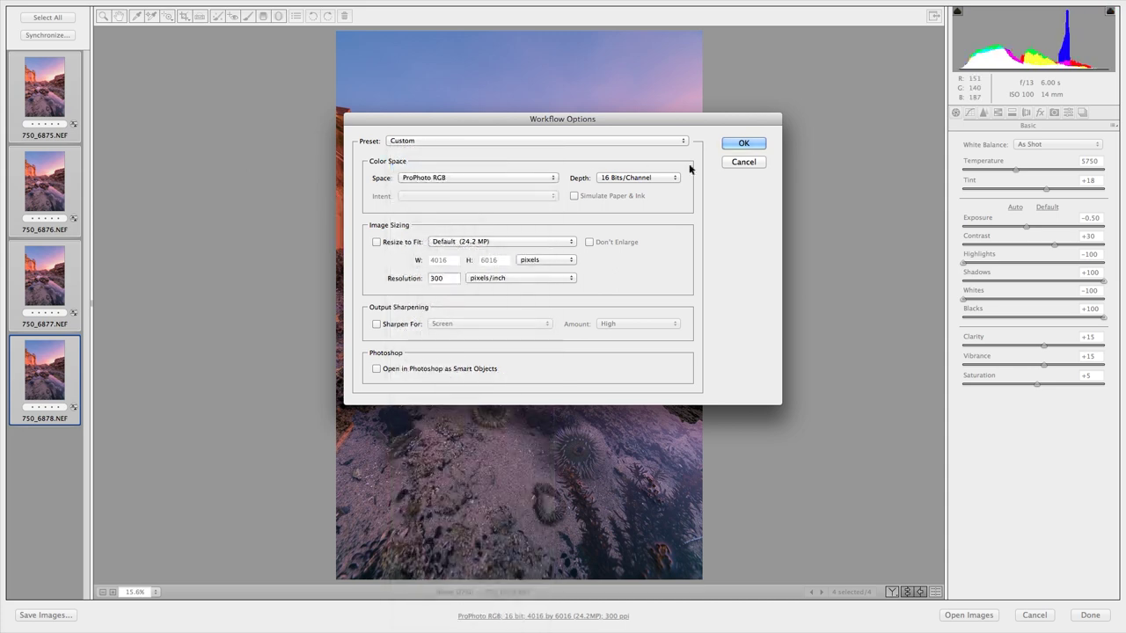
pyautogui.click(744, 143)
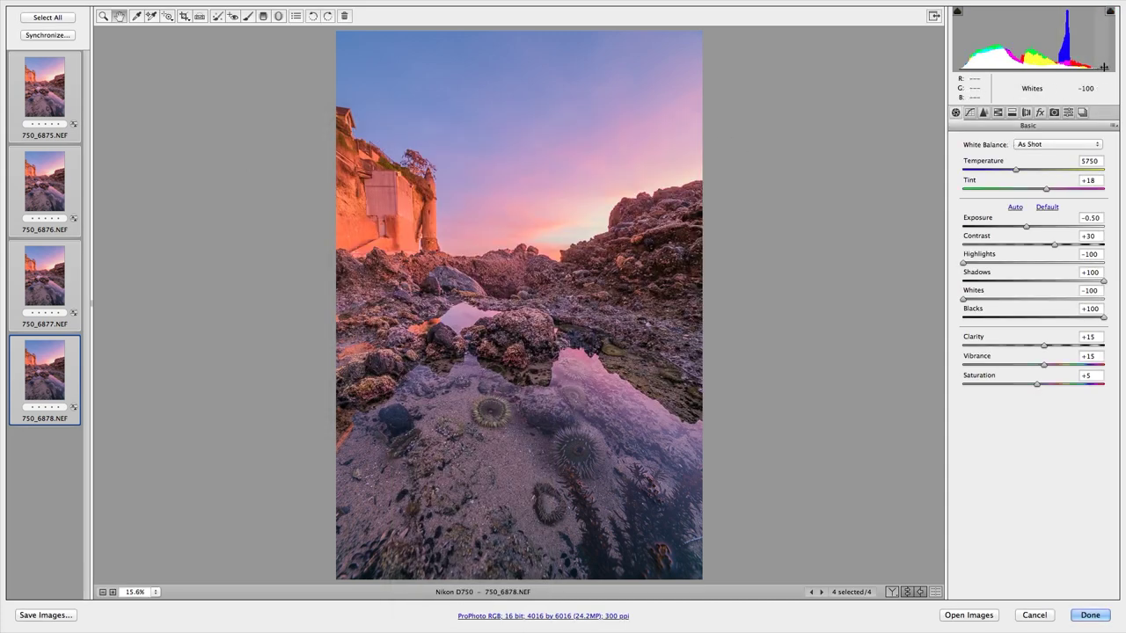
pyautogui.click(492, 617)
pyautogui.click(434, 179)
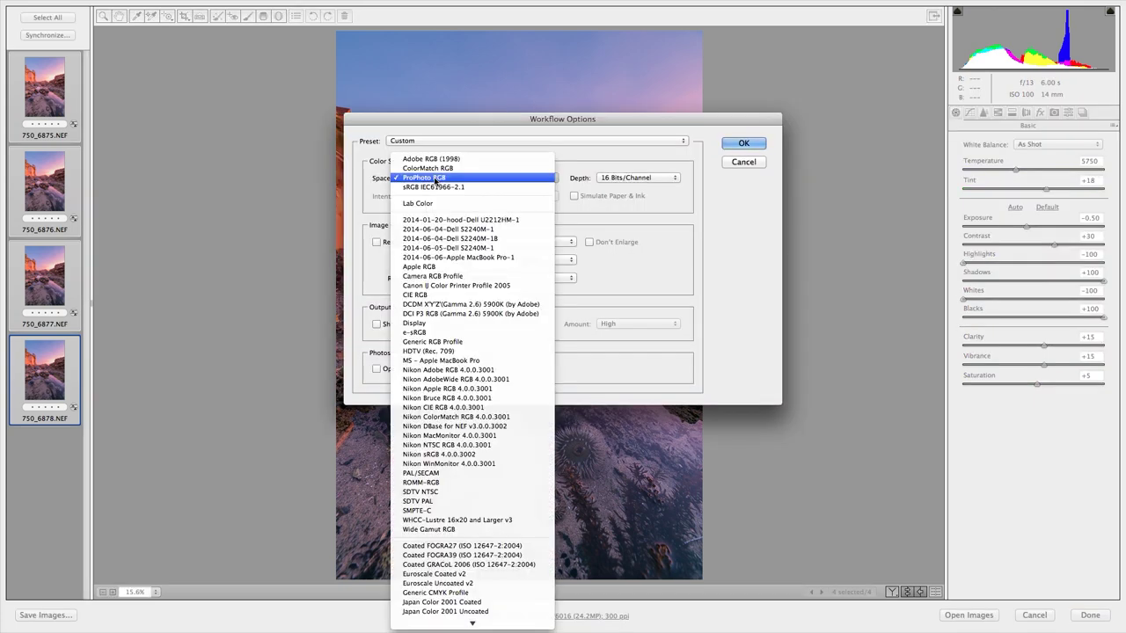
pyautogui.click(459, 188)
pyautogui.click(742, 144)
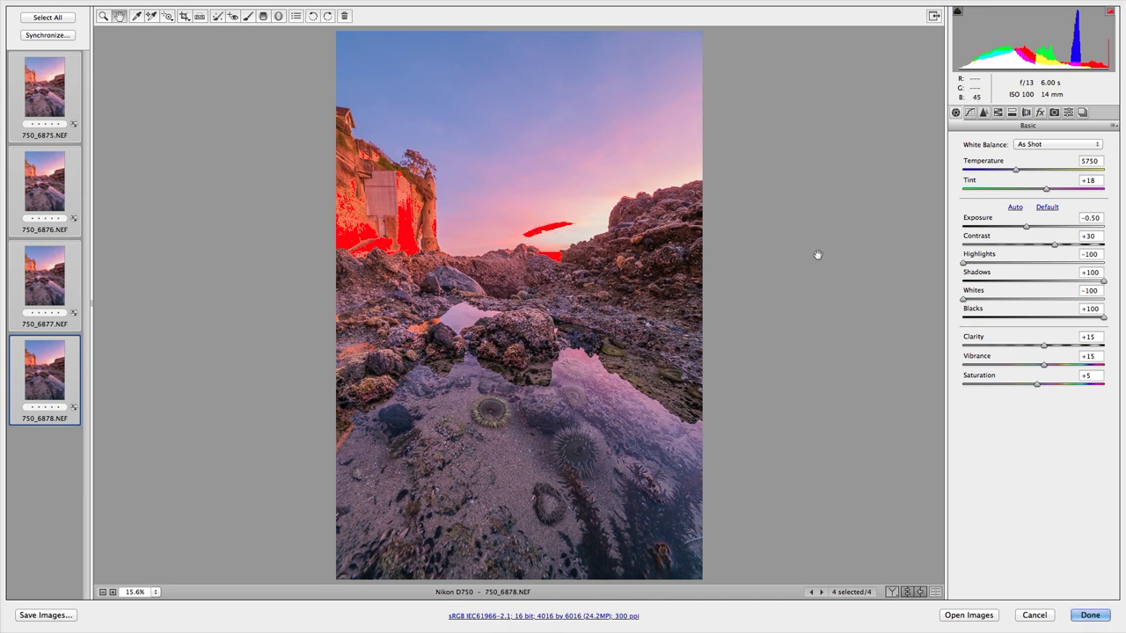
# Turn off the highlight clipping overlay and open the four frames in Photoshop
pyautogui.click(1109, 11)
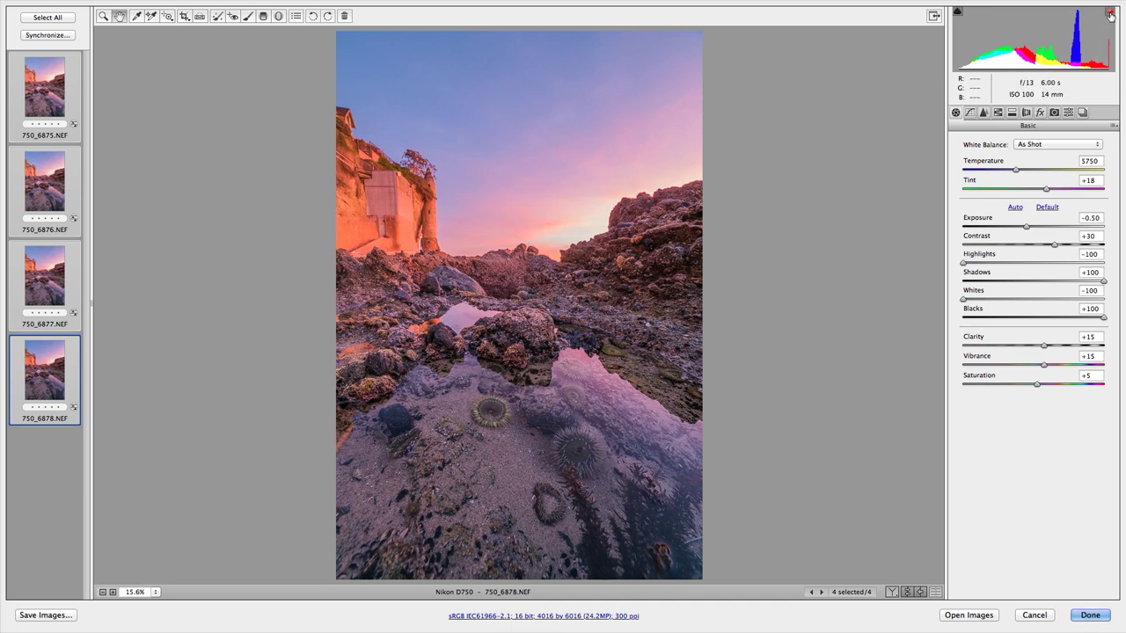
pyautogui.click(971, 616)
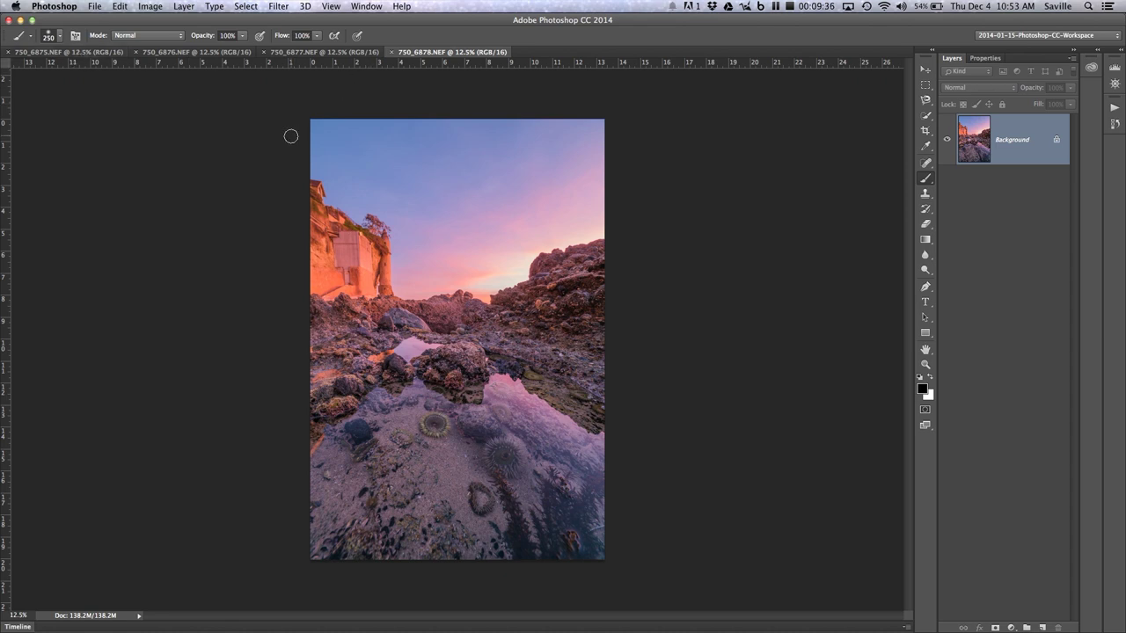
# Copy 750_6877 into 750_6878 as Layer 1 and close 750_6877 without saving
pyautogui.click(299, 55)
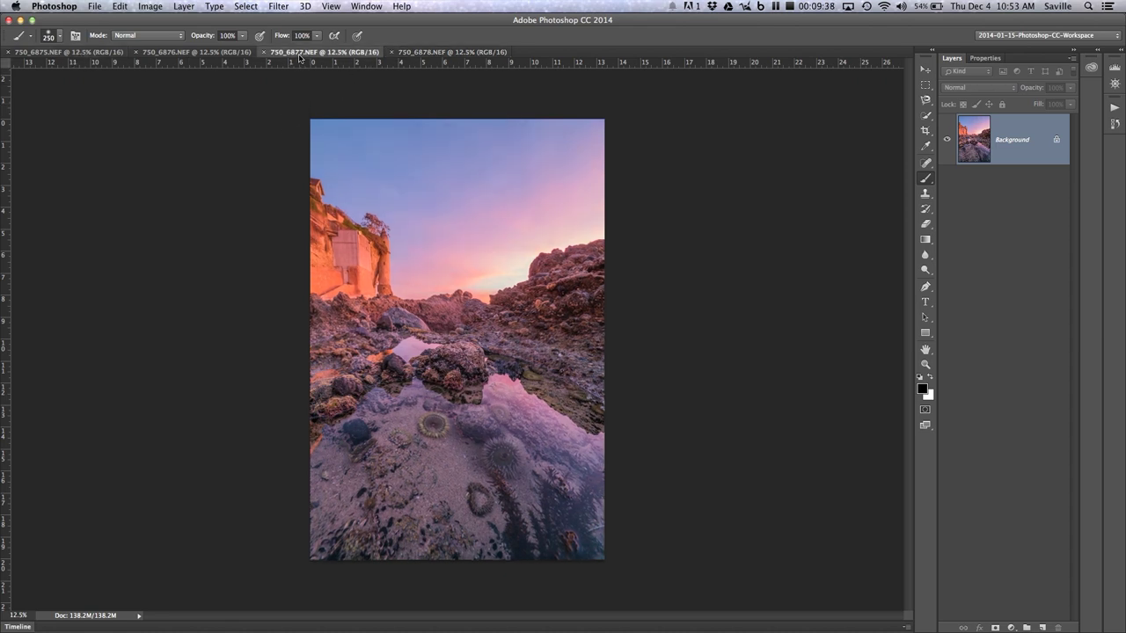
pyautogui.press('cmd+a')
pyautogui.press('cmd+c')
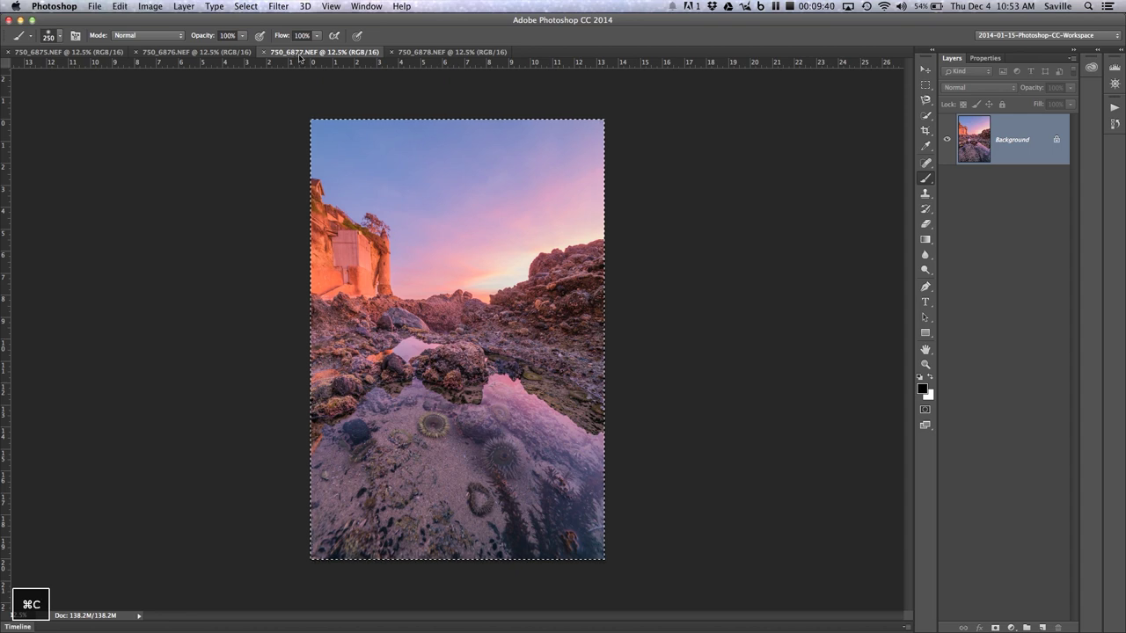
pyautogui.press('cmd+w')
pyautogui.click(534, 221)
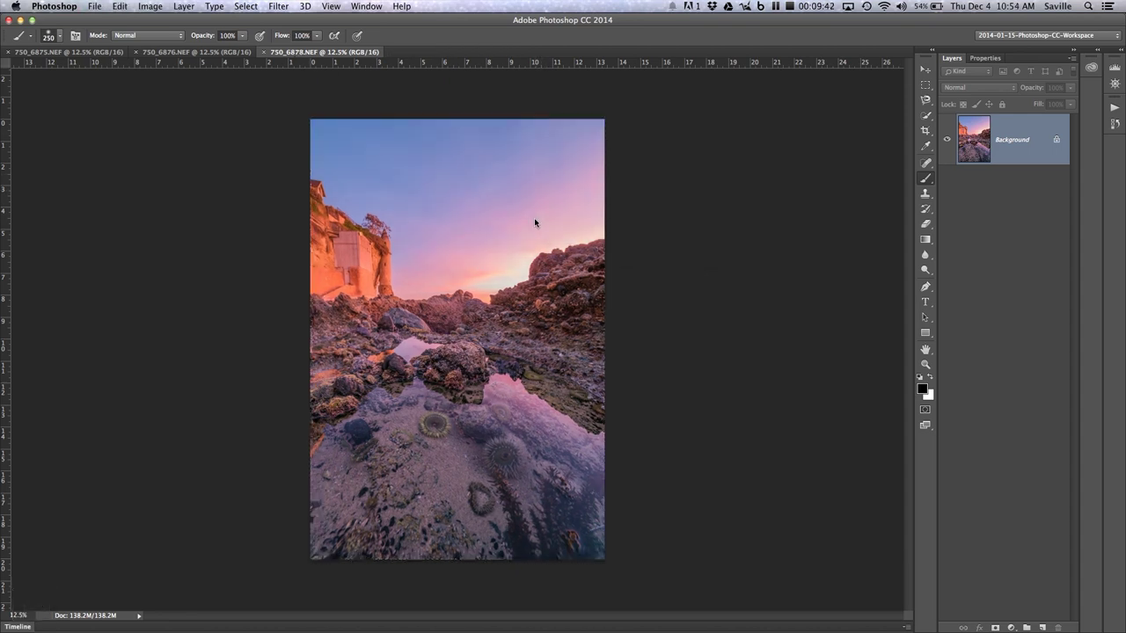
pyautogui.press('cmd+v')
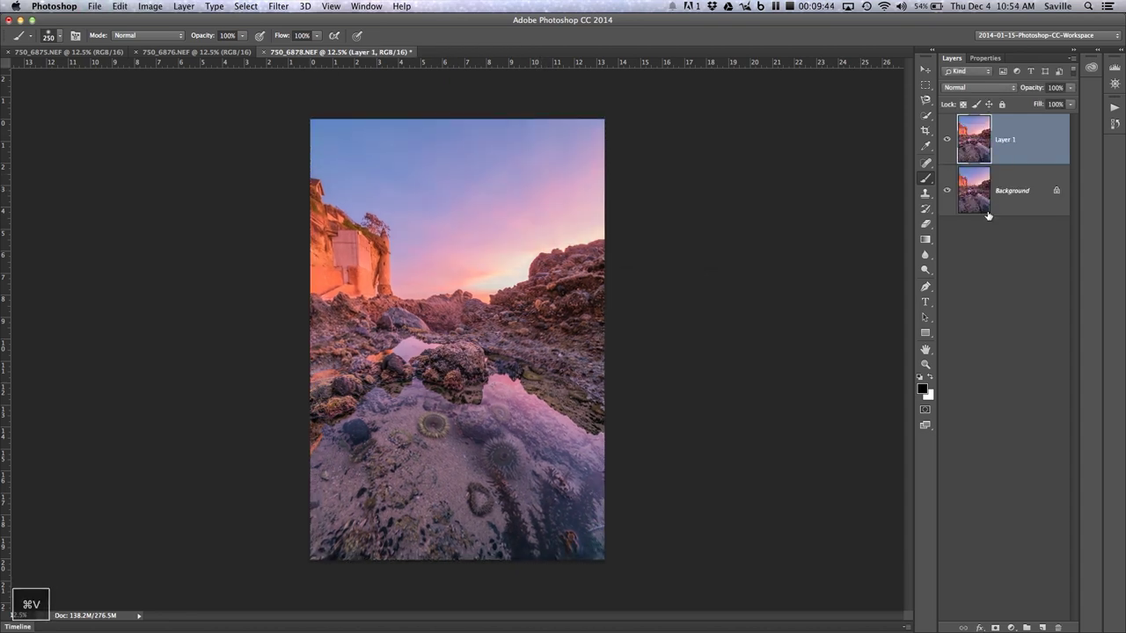
# Copy 750_6876 into 750_6878 as Layer 2 and close 750_6876 without saving
pyautogui.click(211, 53)
pyautogui.press('super+a')
pyautogui.press('super+c')
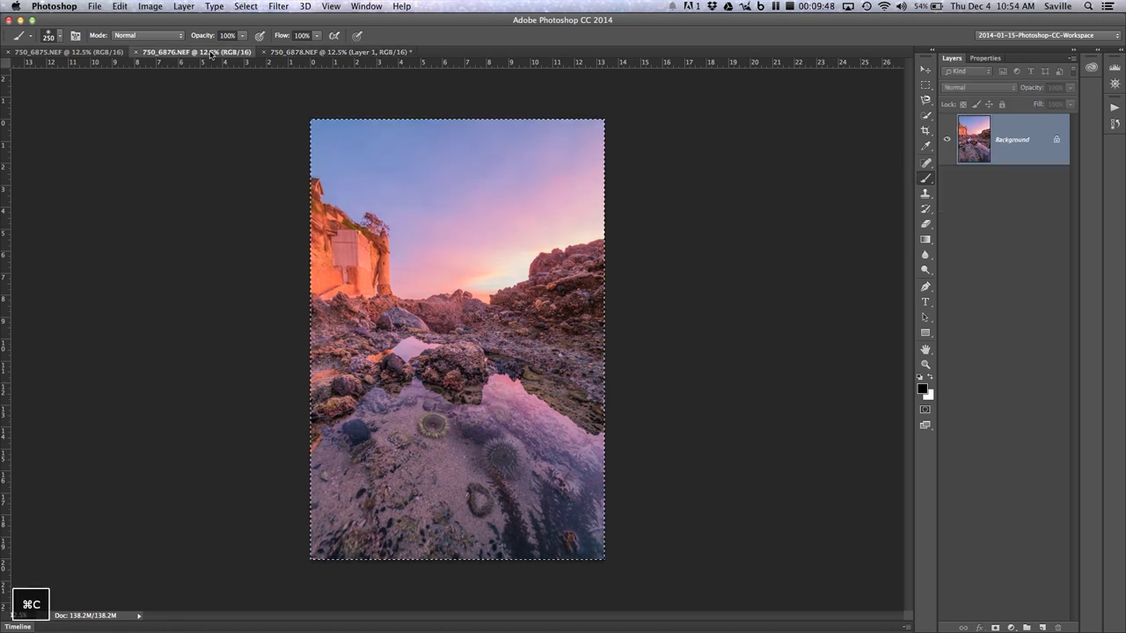
pyautogui.press('super+w')
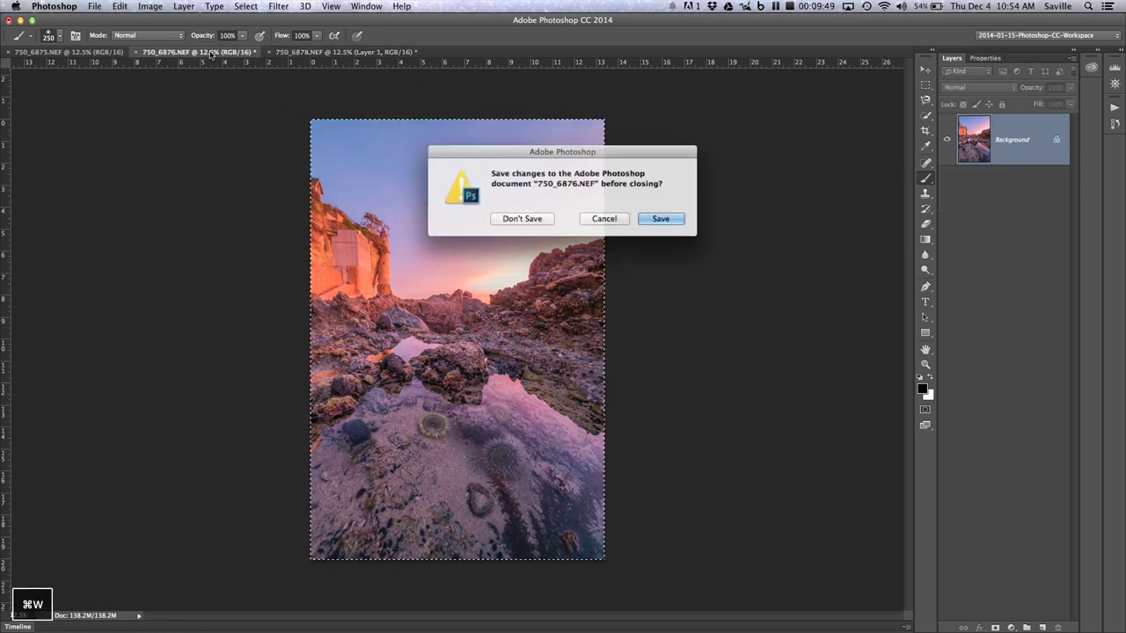
pyautogui.click(522, 219)
pyautogui.press('super+v')
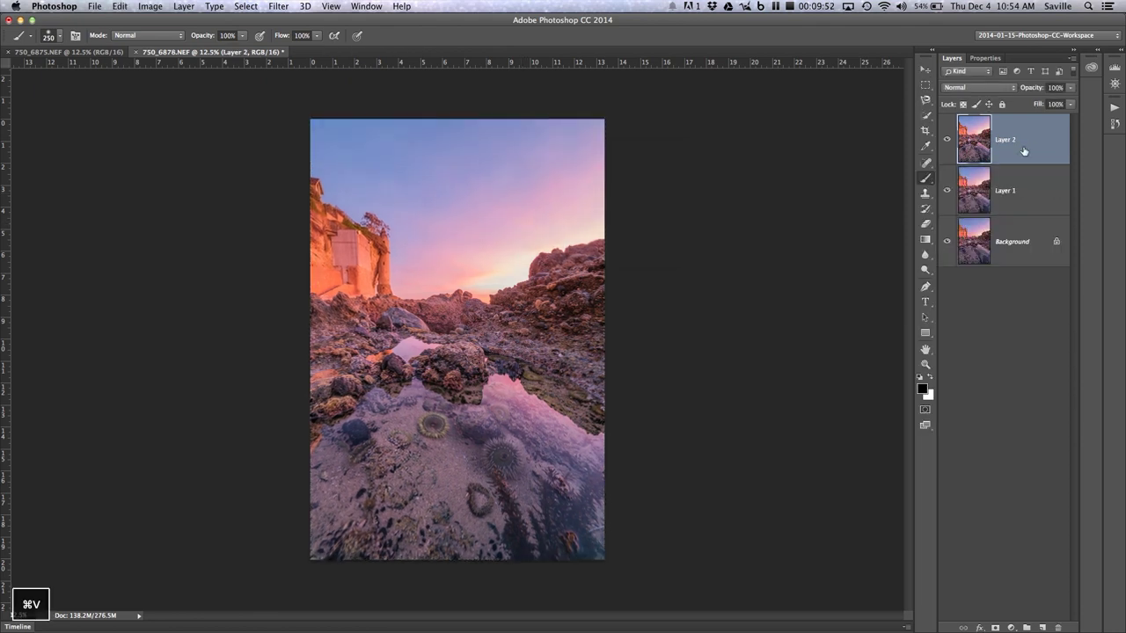
# Copy 750_6875 into 750_6878 as Layer 3 and close 750_6875 without saving
pyautogui.click(52, 53)
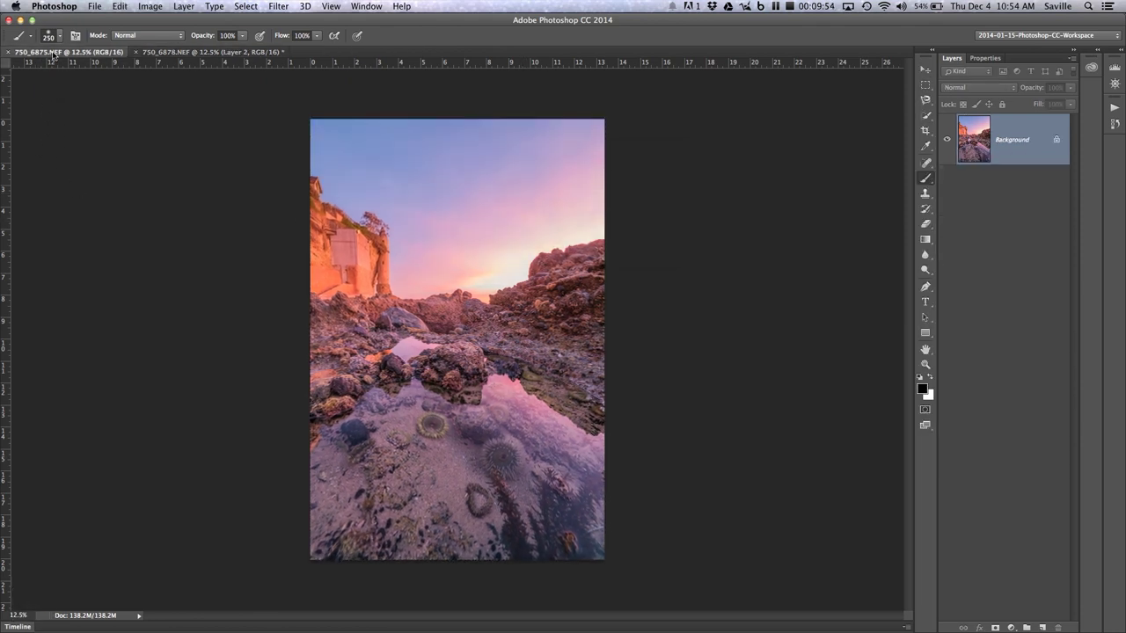
pyautogui.press('super+a')
pyautogui.press('super+c')
pyautogui.press('super+w')
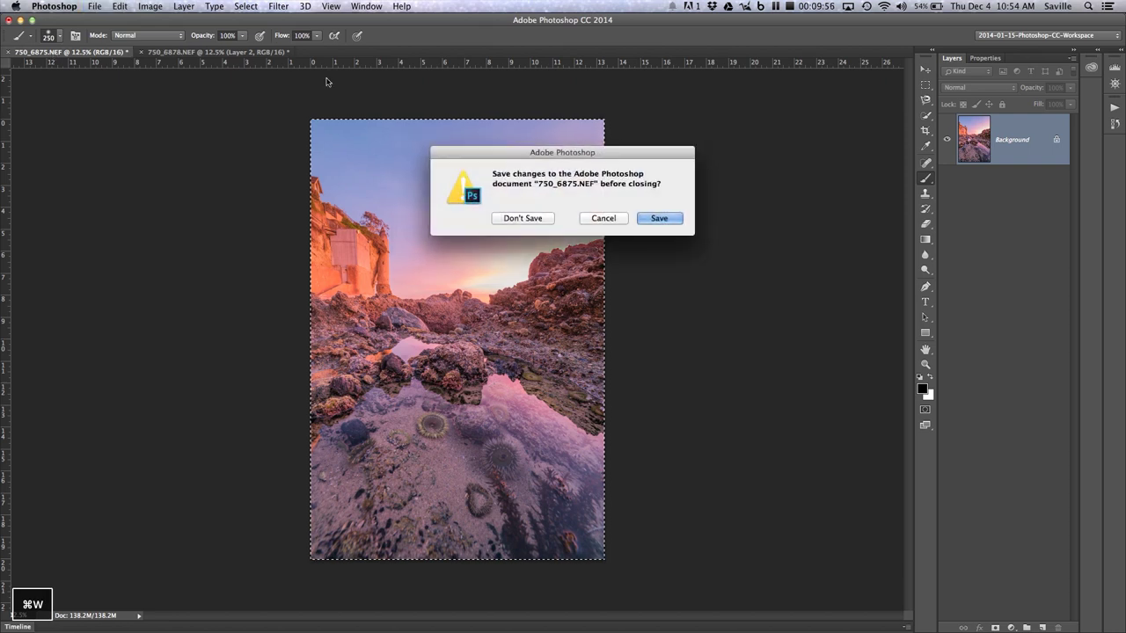
pyautogui.click(513, 219)
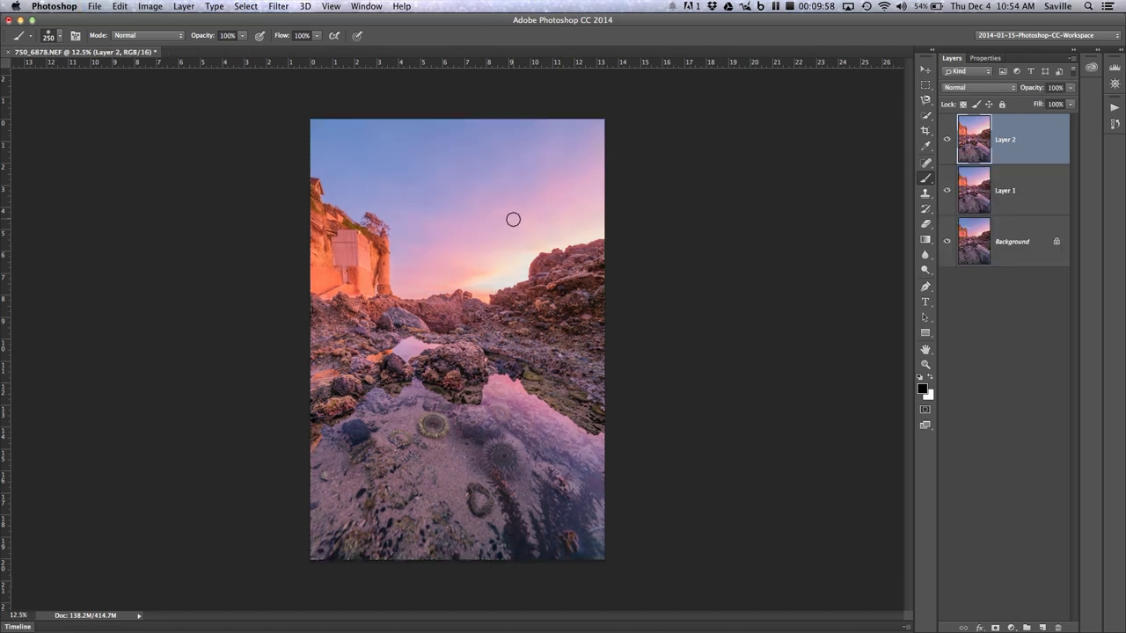
pyautogui.press('super+v')
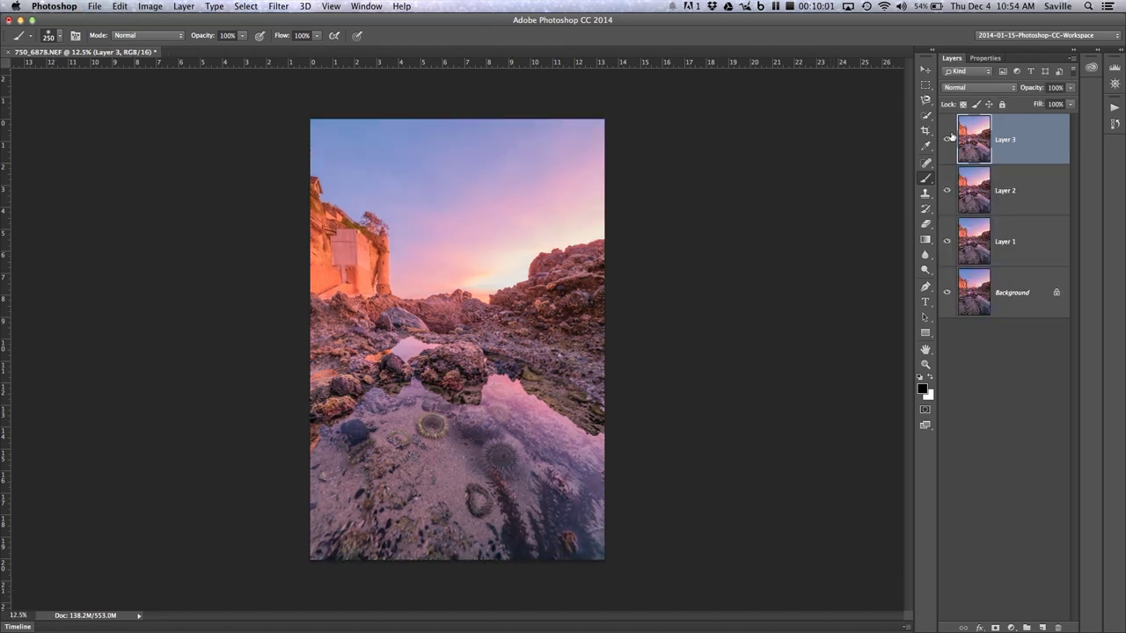
# Hide Layers 3, 2 and 1 to compare exposures, then show them again
pyautogui.click(949, 138)
pyautogui.click(951, 193)
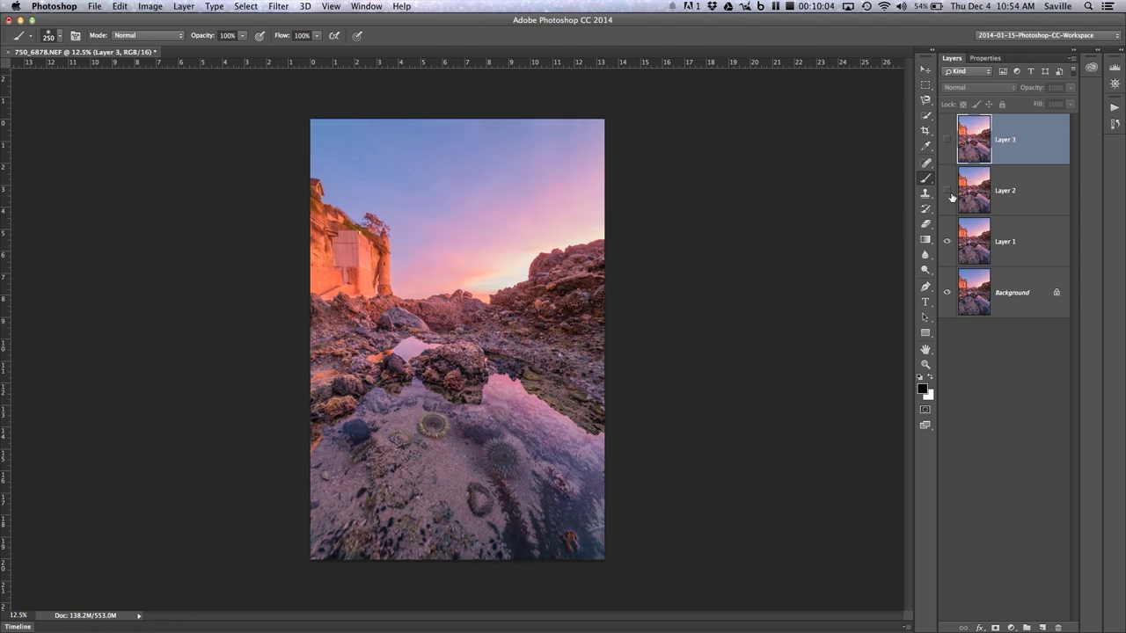
pyautogui.click(947, 242)
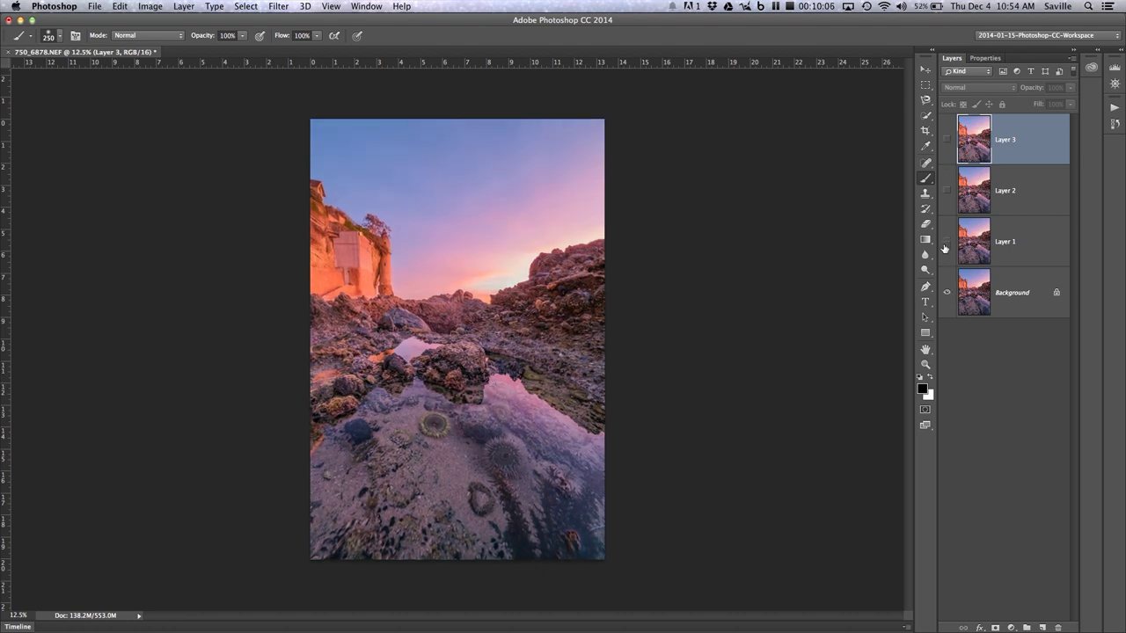
pyautogui.click(947, 242)
pyautogui.click(948, 190)
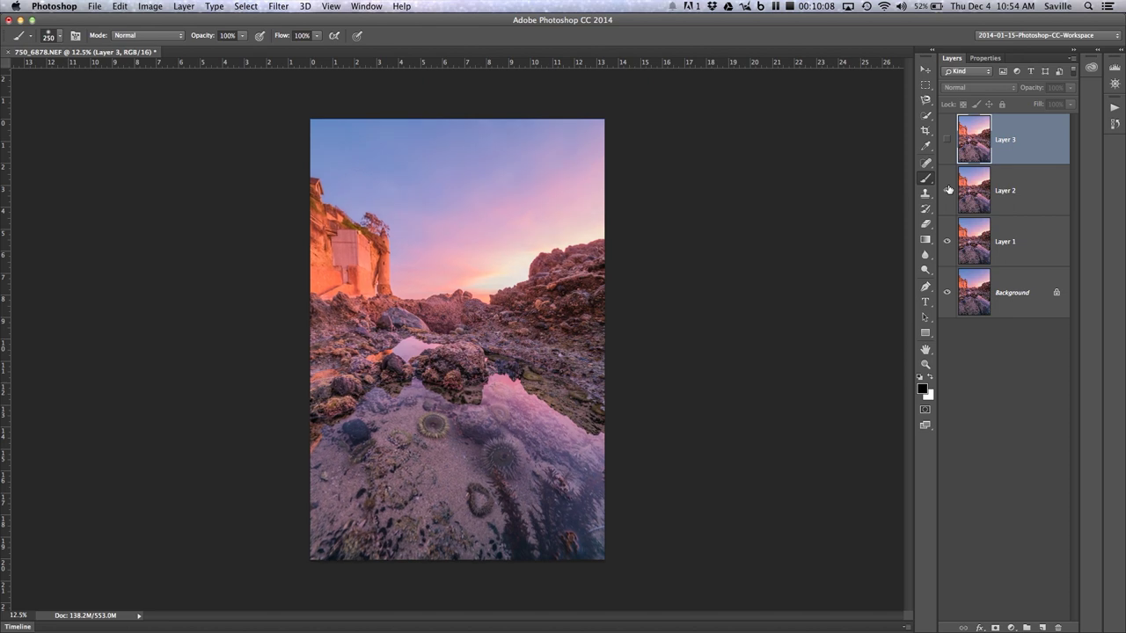
pyautogui.click(946, 140)
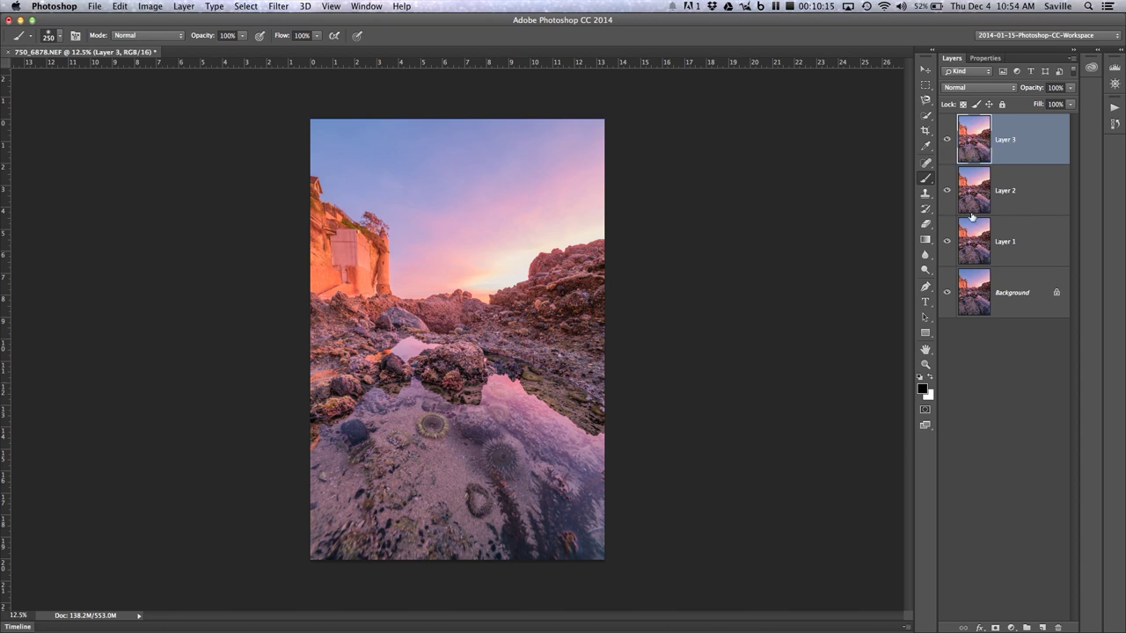
# Select all four layers and run Auto-Align Layers with Auto projection and Geometric Distortion
pyautogui.keyDown('shift'); pyautogui.click(981, 302); pyautogui.keyUp('shift')
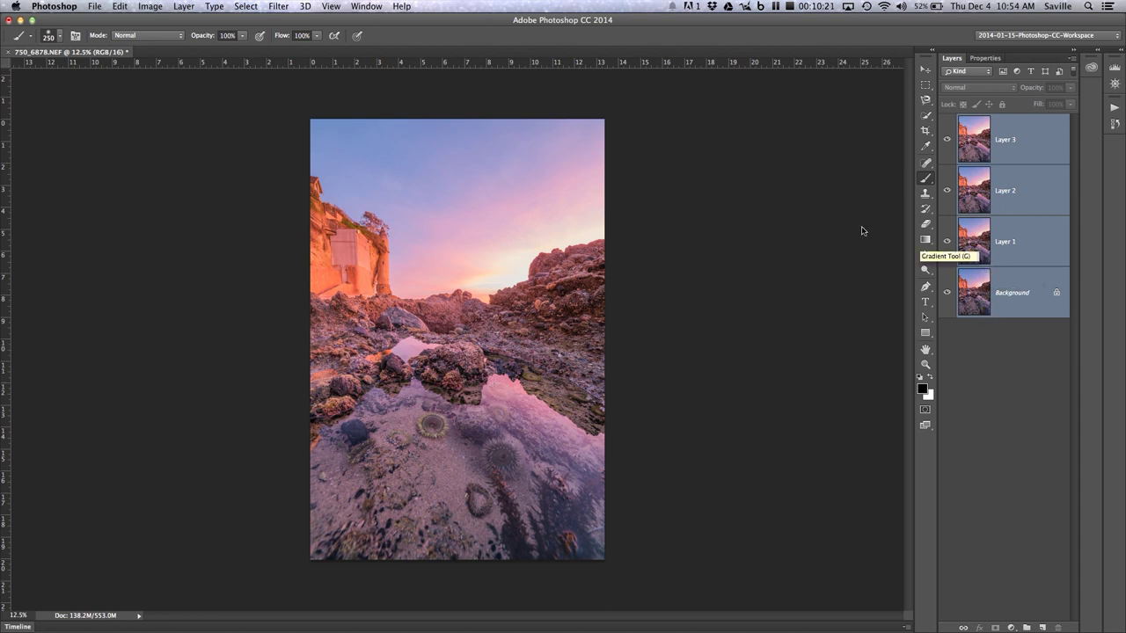
pyautogui.click(91, 7)
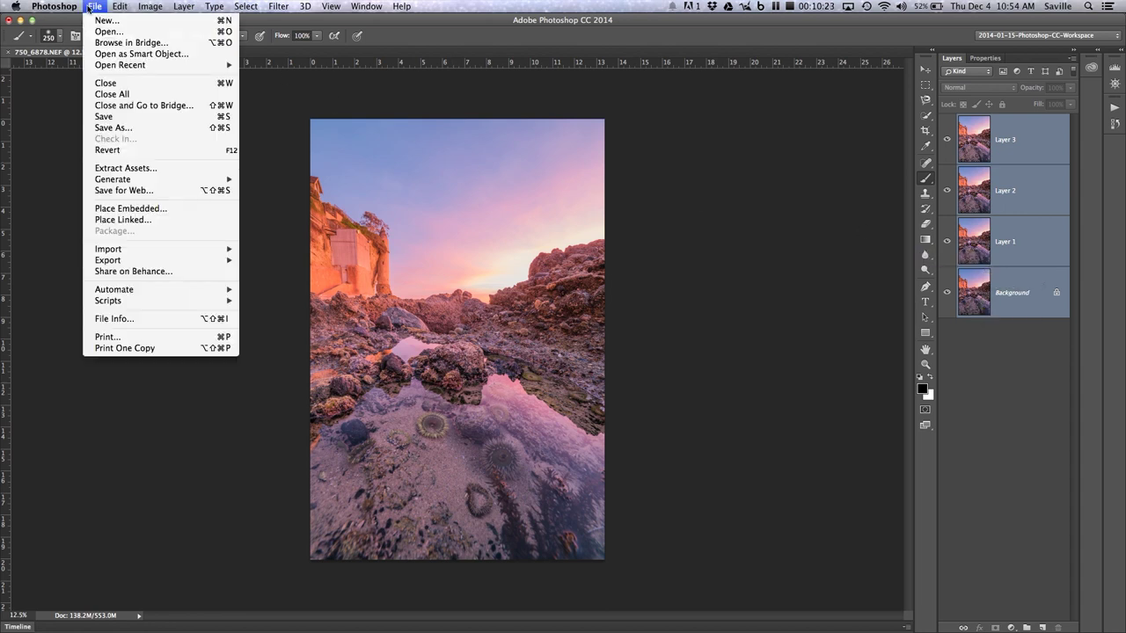
pyautogui.moveTo(123, 9)
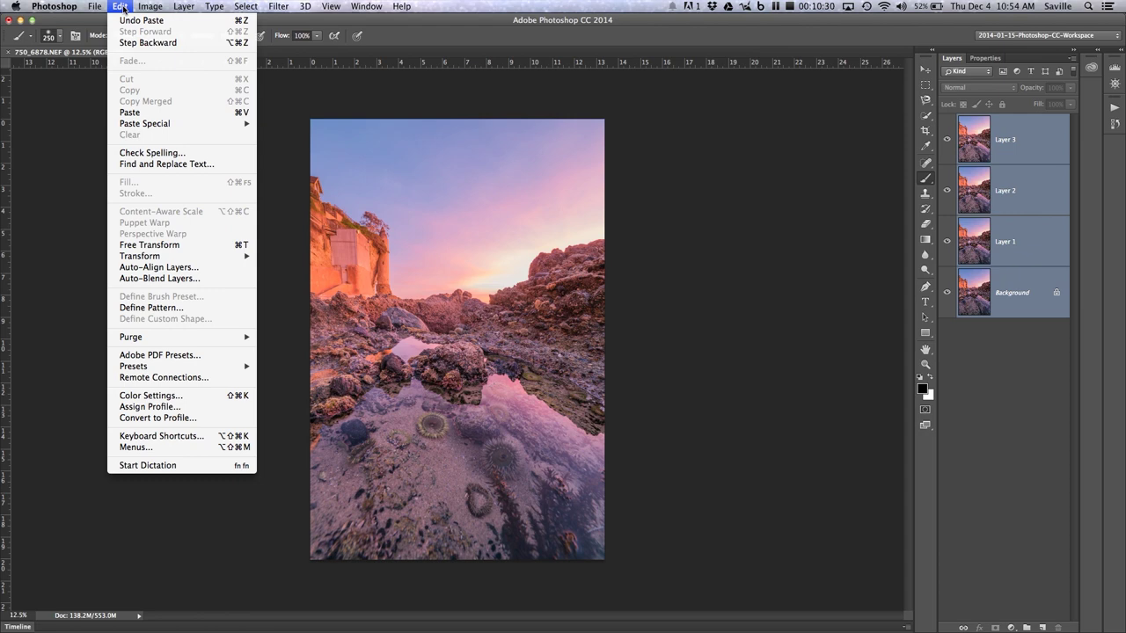
pyautogui.click(160, 267)
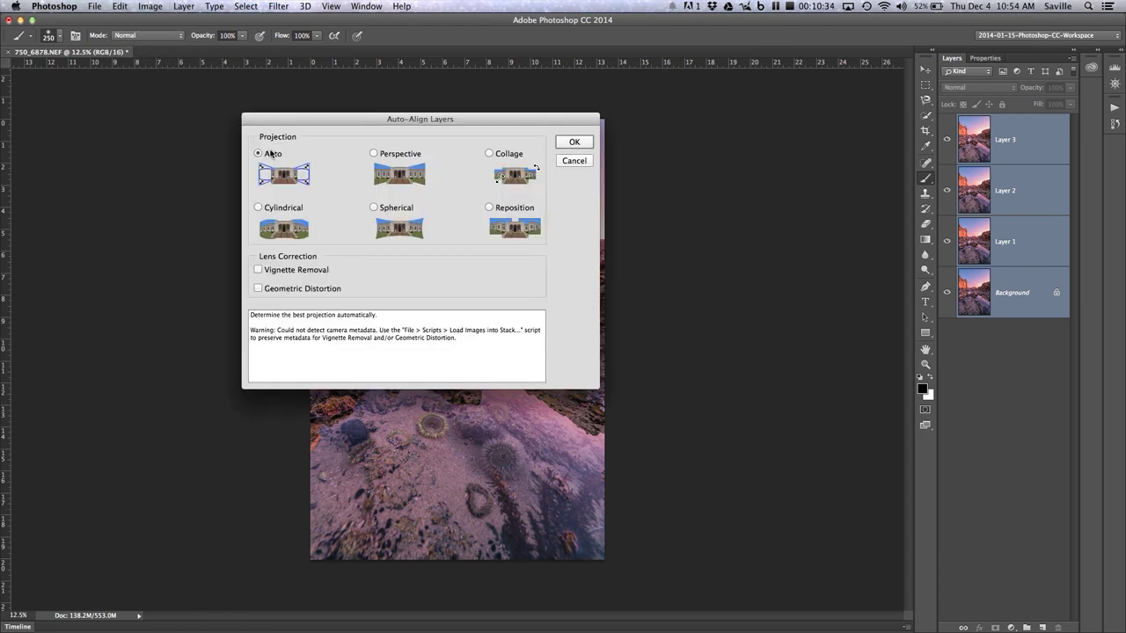
pyautogui.click(294, 291)
pyautogui.click(571, 144)
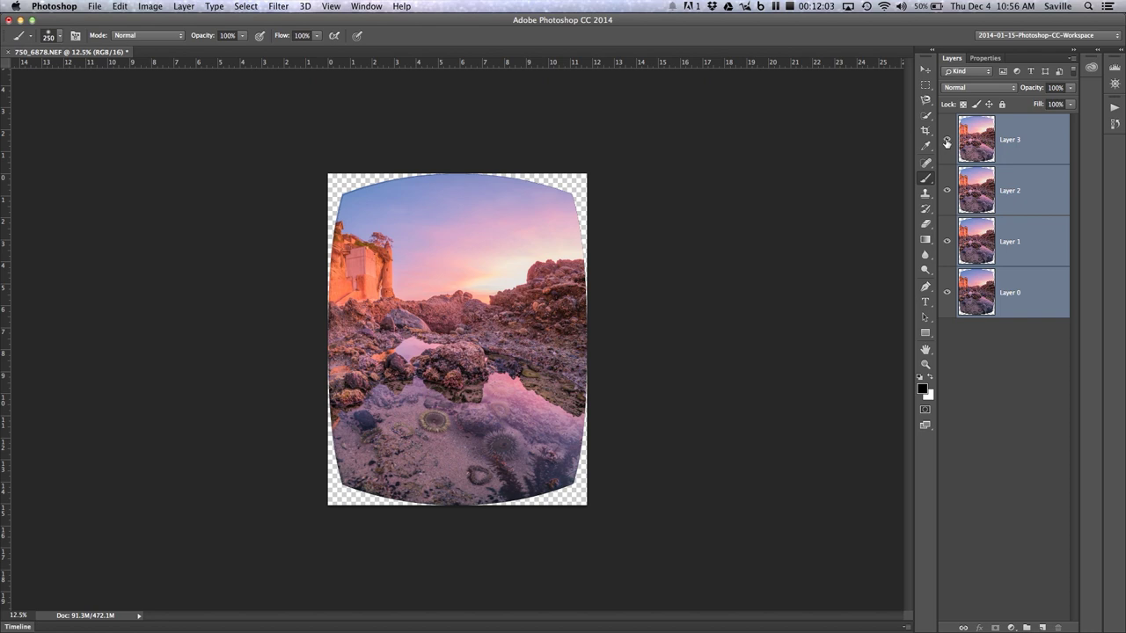
# Hide and reshow Layers 3, 2 and 1 to check alignment, then open the Edit menu
pyautogui.click(946, 143)
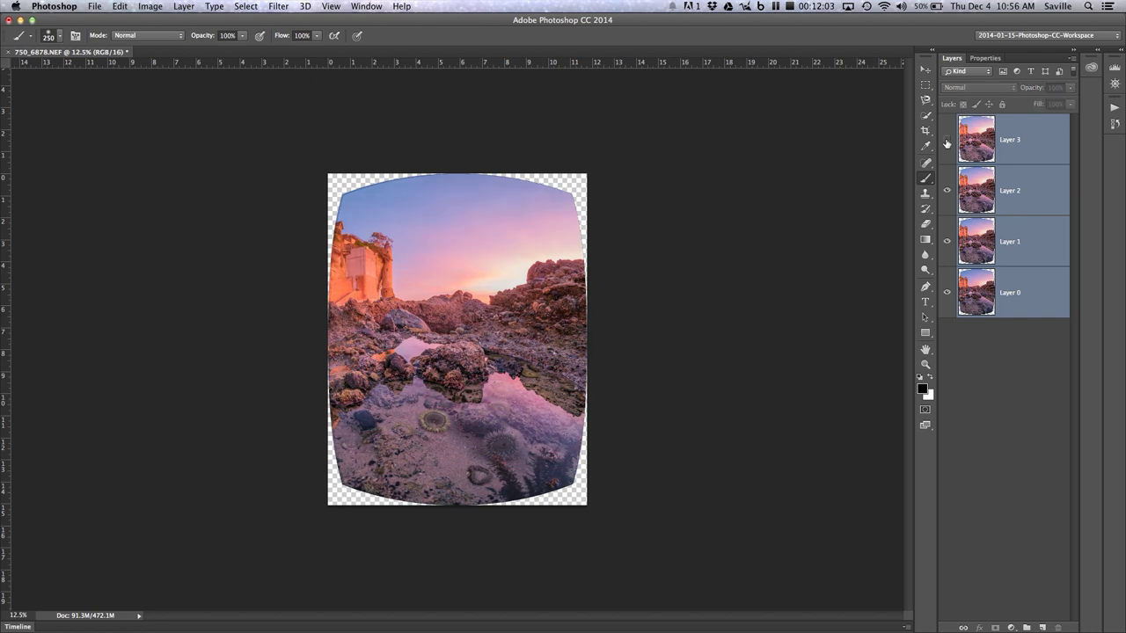
pyautogui.click(946, 192)
pyautogui.click(946, 241)
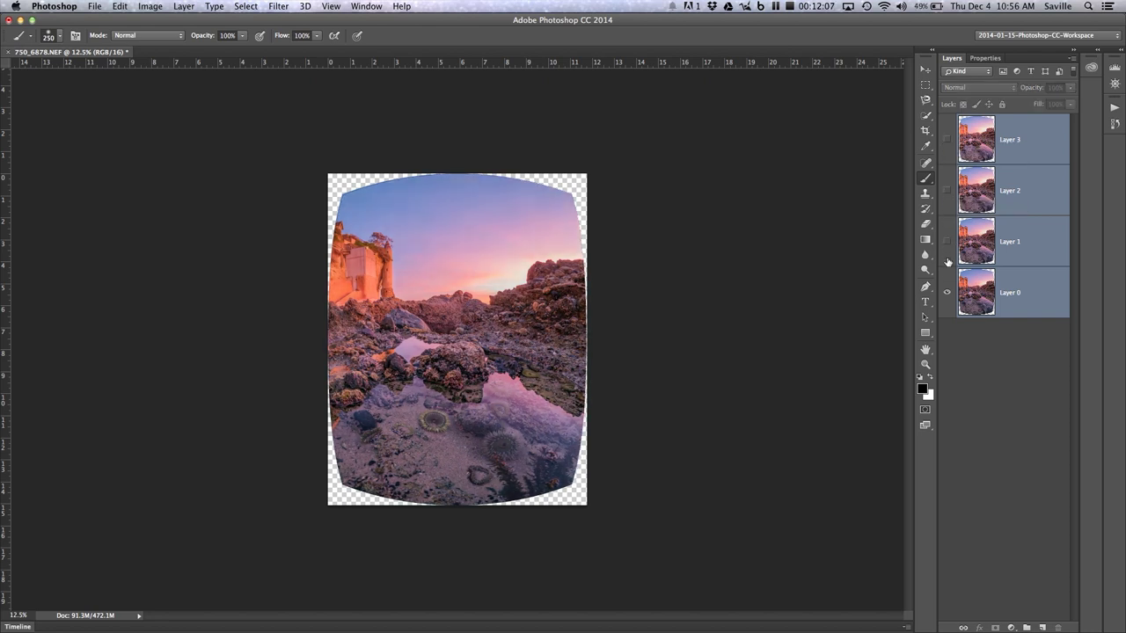
pyautogui.click(946, 241)
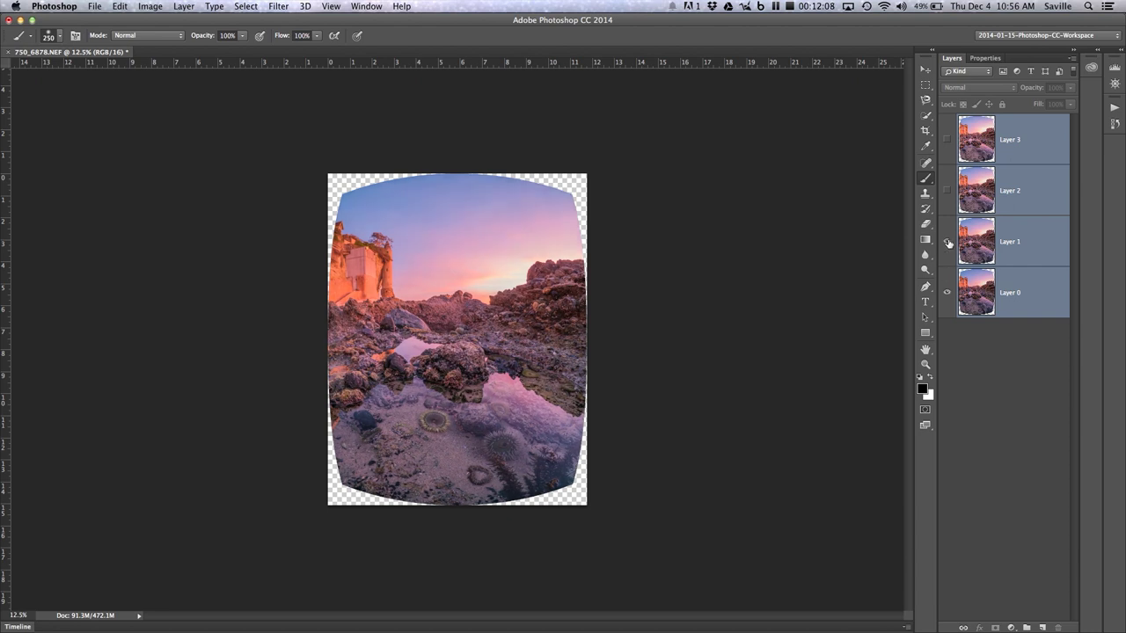
pyautogui.click(946, 191)
pyautogui.click(947, 141)
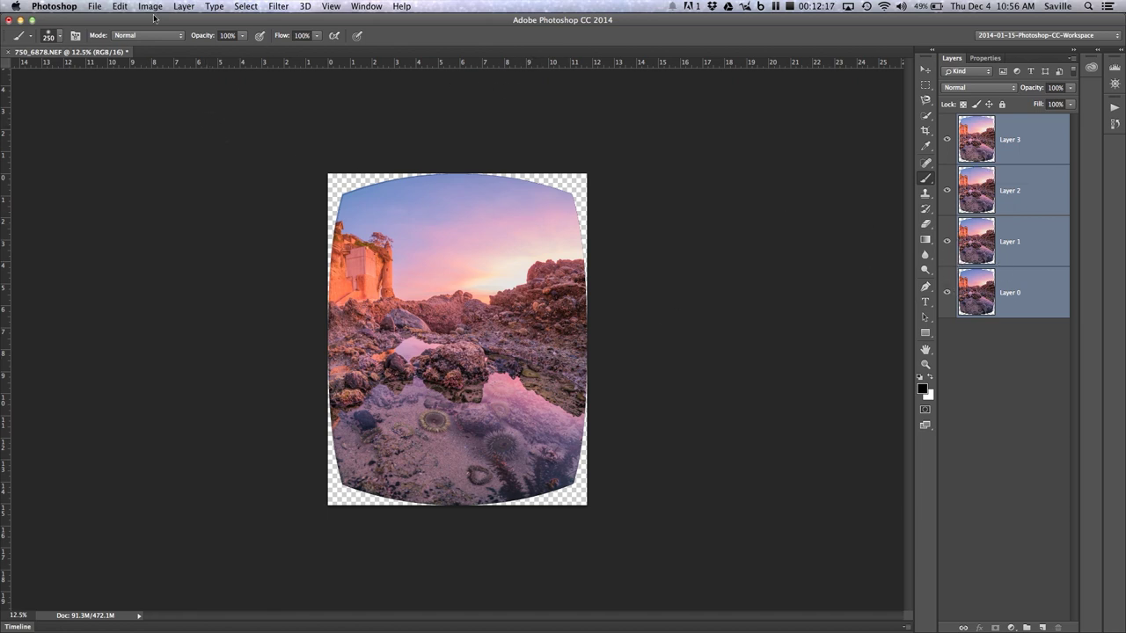
pyautogui.click(118, 7)
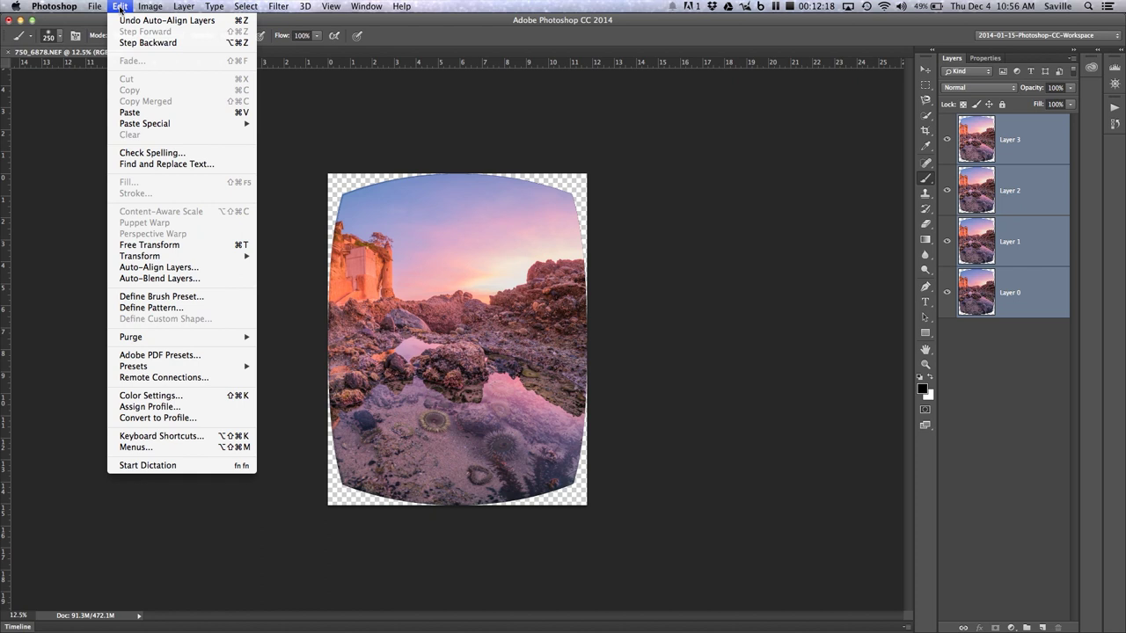
# Auto-blend the four layers as a stack with seamless tones and colors, then zoom to 100%
pyautogui.click(168, 280)
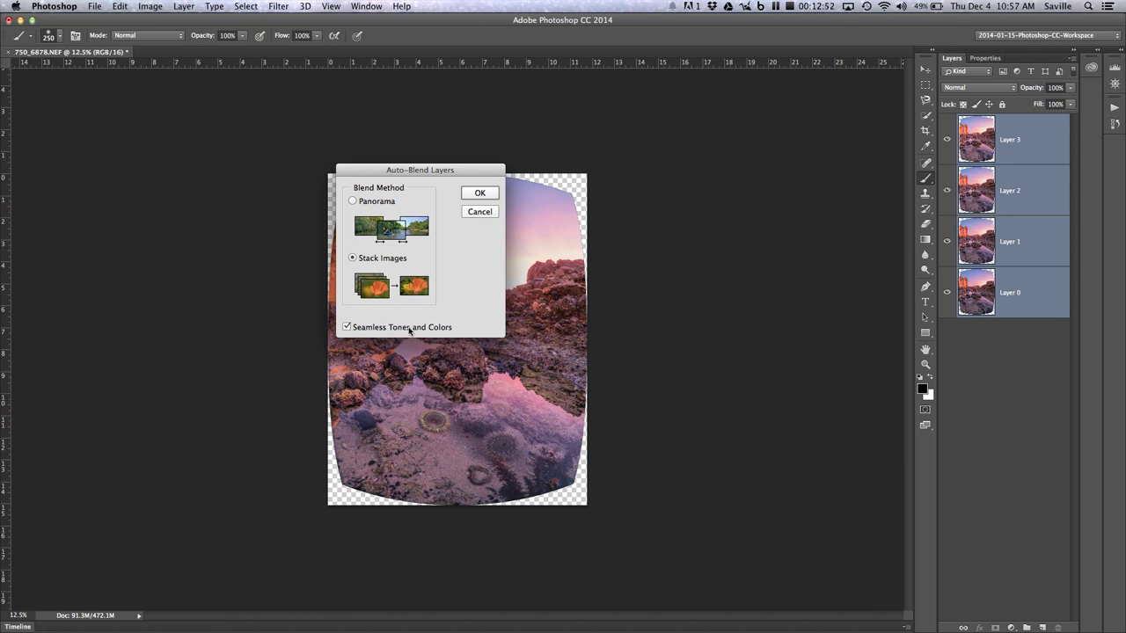
pyautogui.click(480, 193)
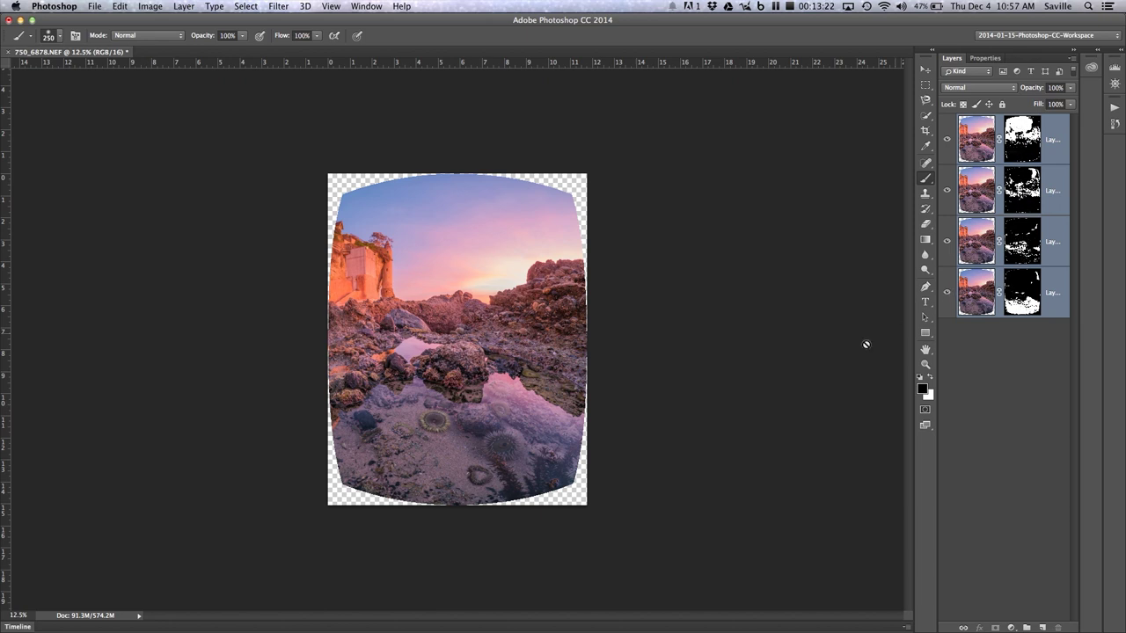
pyautogui.doubleClick(925, 364)
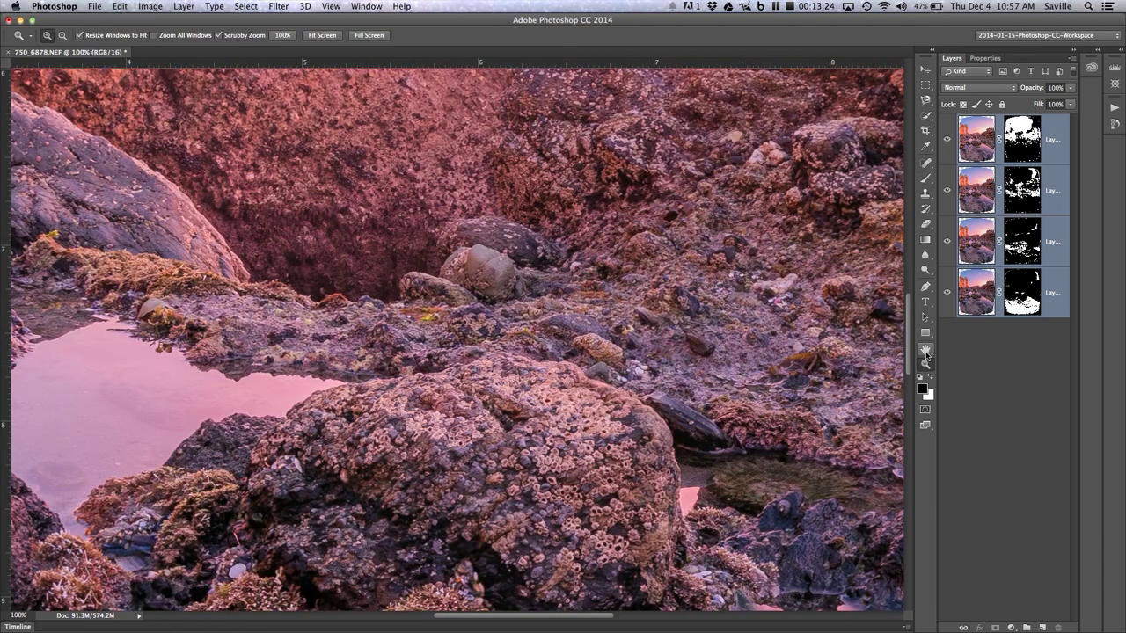
# Pan around the zoomed composite to inspect the sky, rocks, cliff house and tower
pyautogui.click(925, 349)
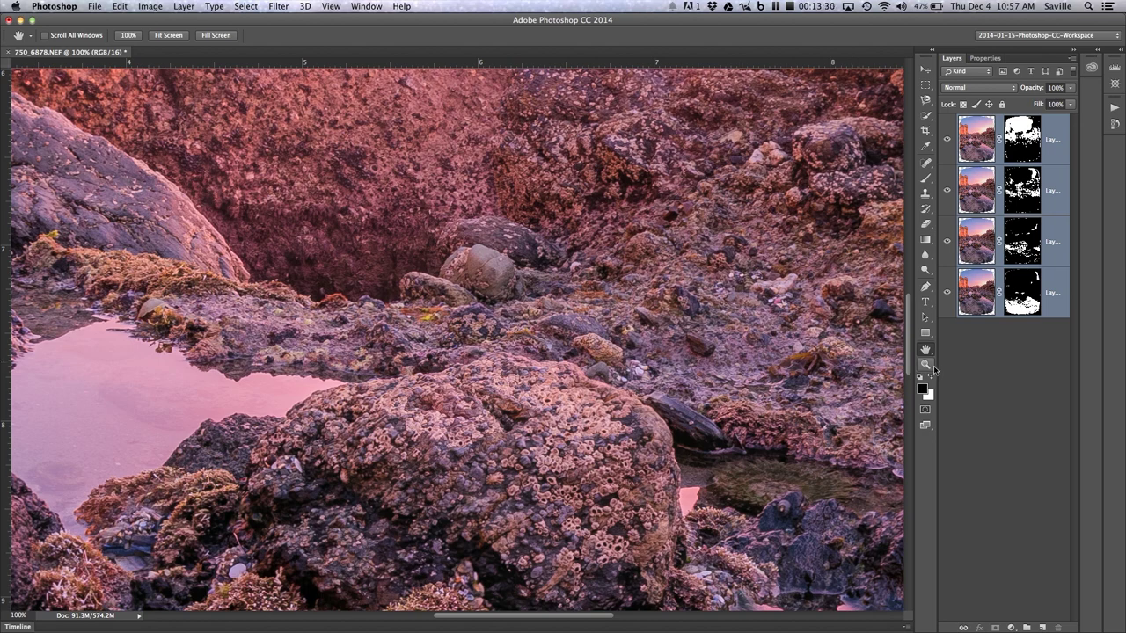
pyautogui.moveTo(270, 207); pyautogui.dragTo(377, 279)
pyautogui.moveTo(176, 183); pyautogui.dragTo(469, 337)
pyautogui.moveTo(431, 197); pyautogui.dragTo(481, 308)
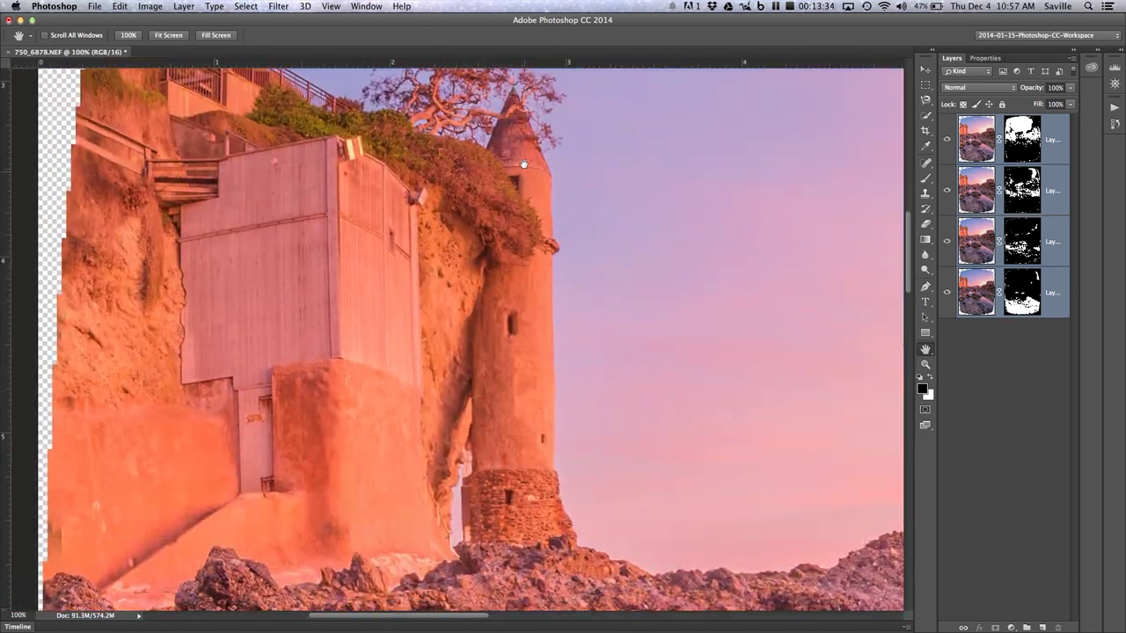
pyautogui.rightClick(483, 363)
pyautogui.click(478, 88)
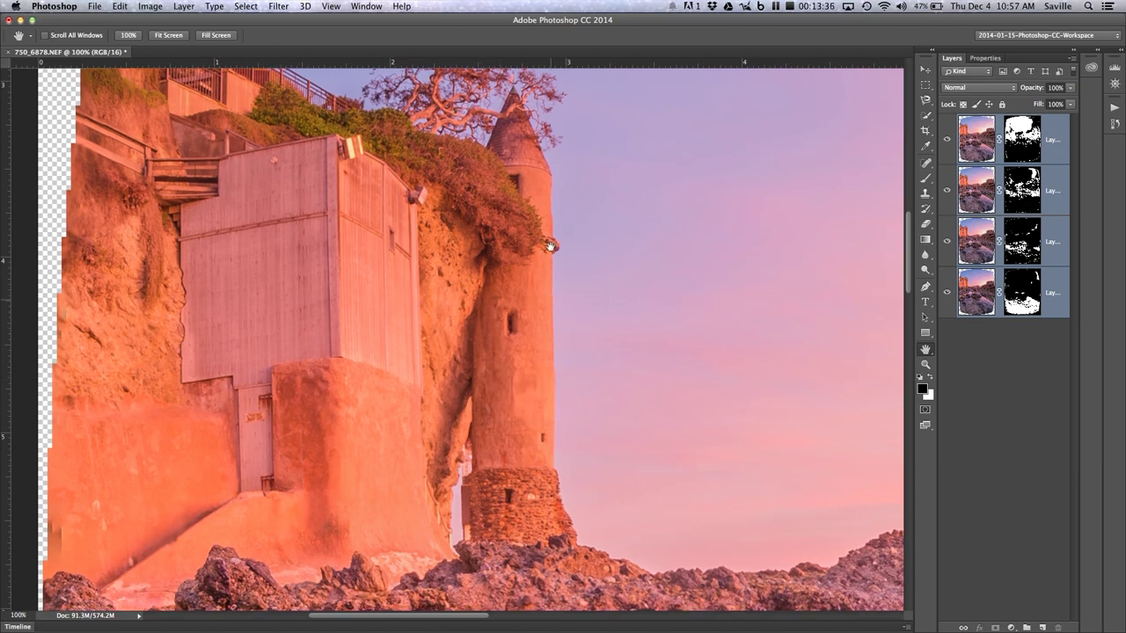
pyautogui.scroll(-5, 548, 263)
pyautogui.scroll(-10, 554, 113)
pyautogui.hscroll(8, 554, 112)
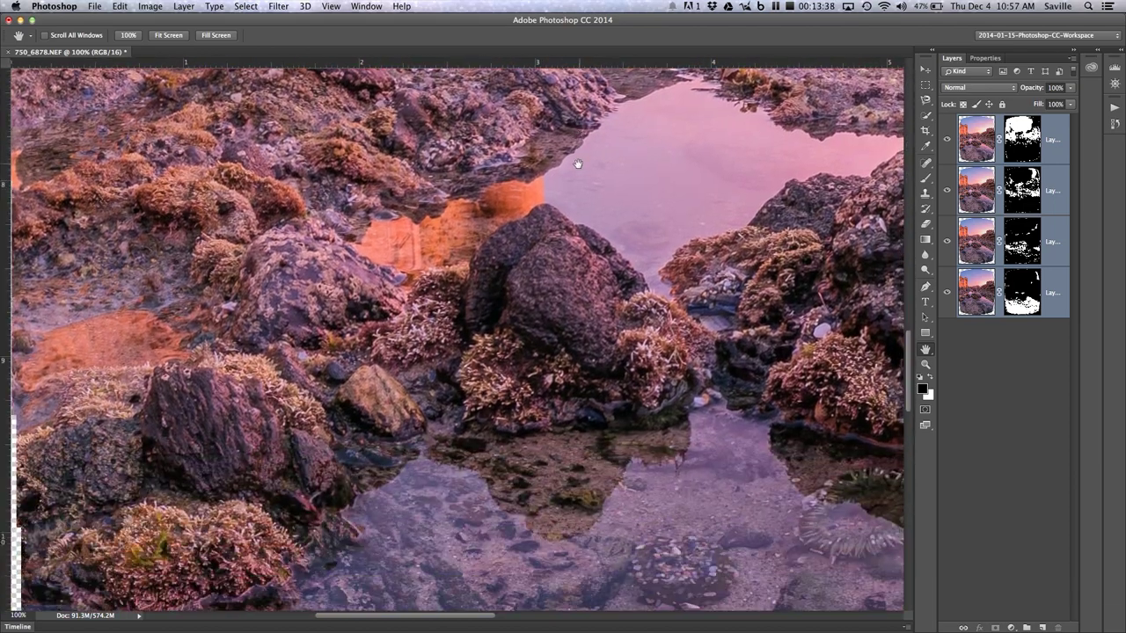
pyautogui.scroll(-10, 484, 279)
pyautogui.hscroll(5, 484, 279)
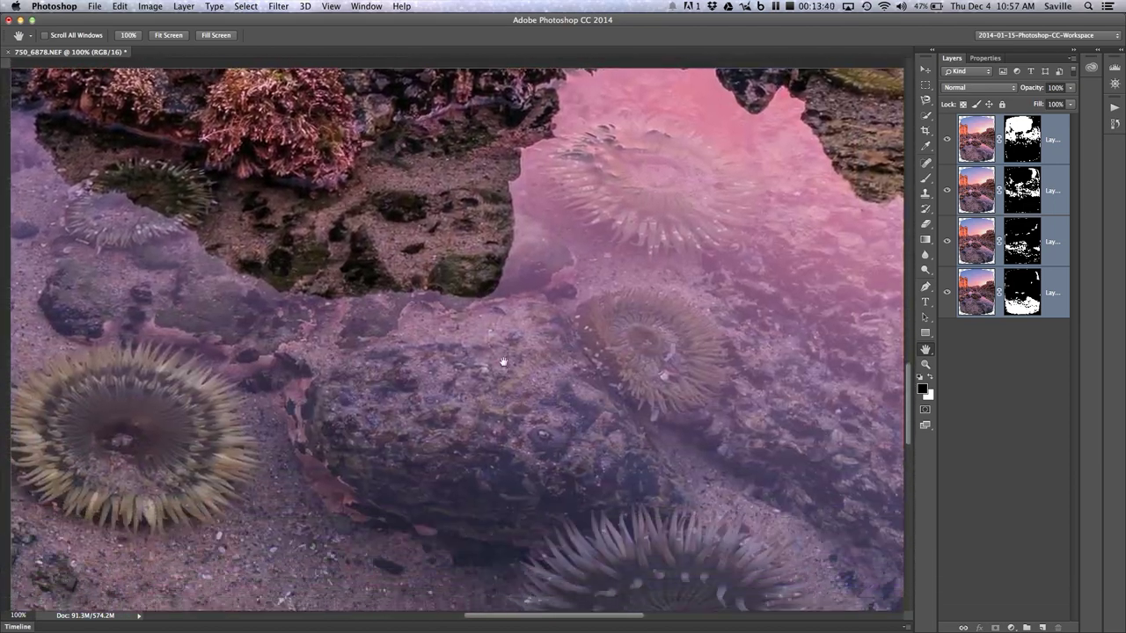
pyautogui.scroll(-5, 549, 253)
pyautogui.hscroll(4, 549, 252)
pyautogui.scroll(10, 477, 131)
pyautogui.hscroll(-7, 478, 131)
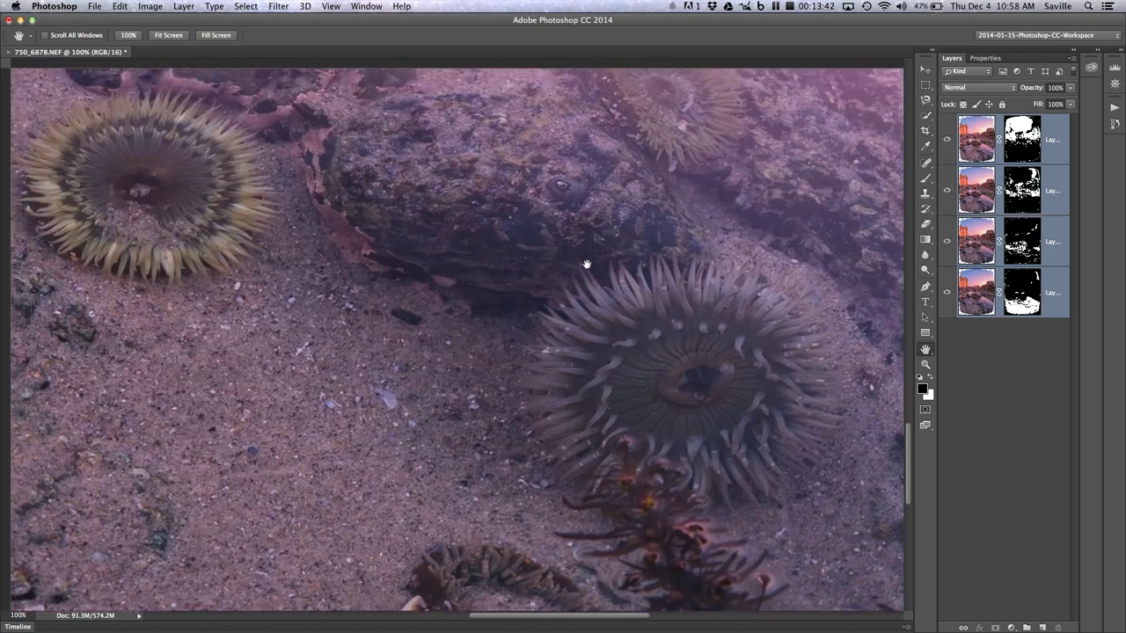
pyautogui.hscroll(2, 641, 292)
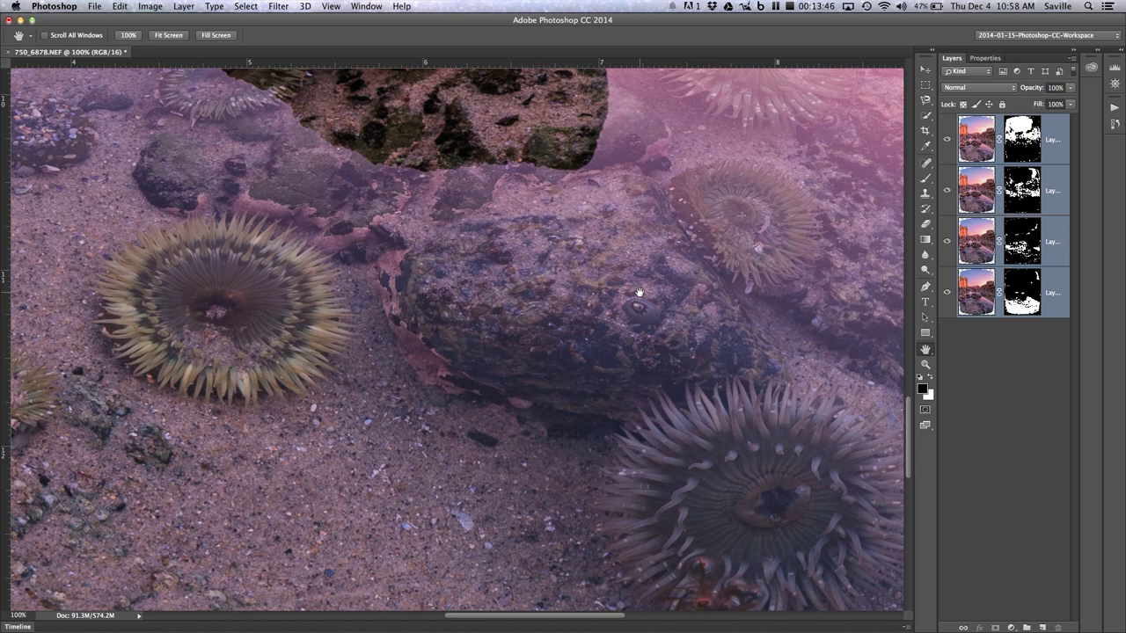
# Flatten the image and save it as the LZW-compressed TIFF 750_6878.tif
pyautogui.click(188, 6)
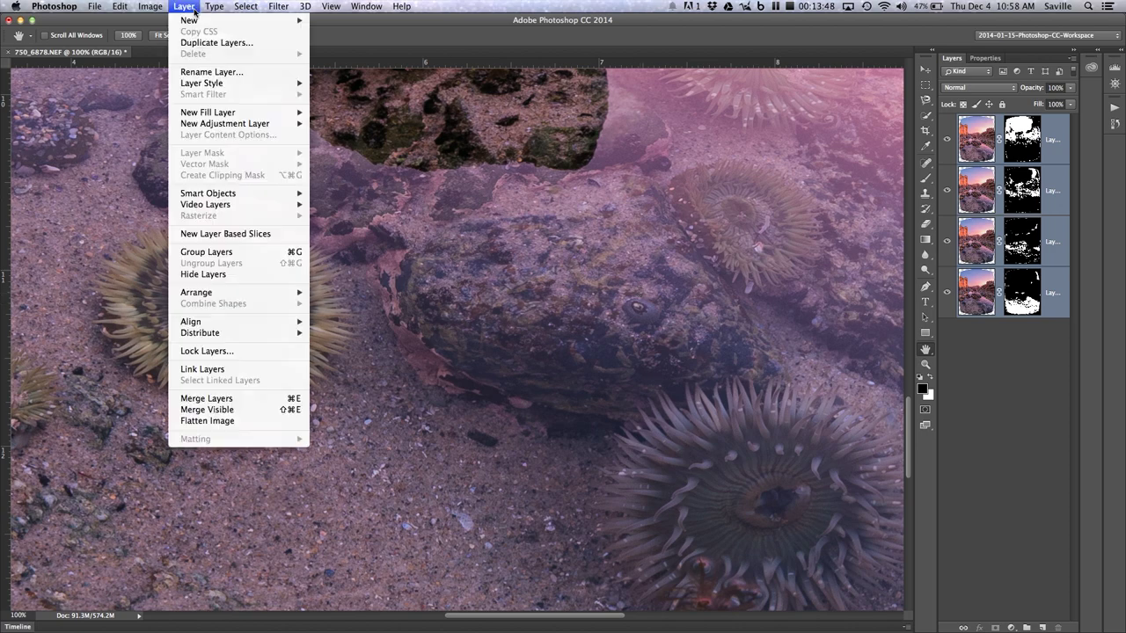
pyautogui.click(247, 423)
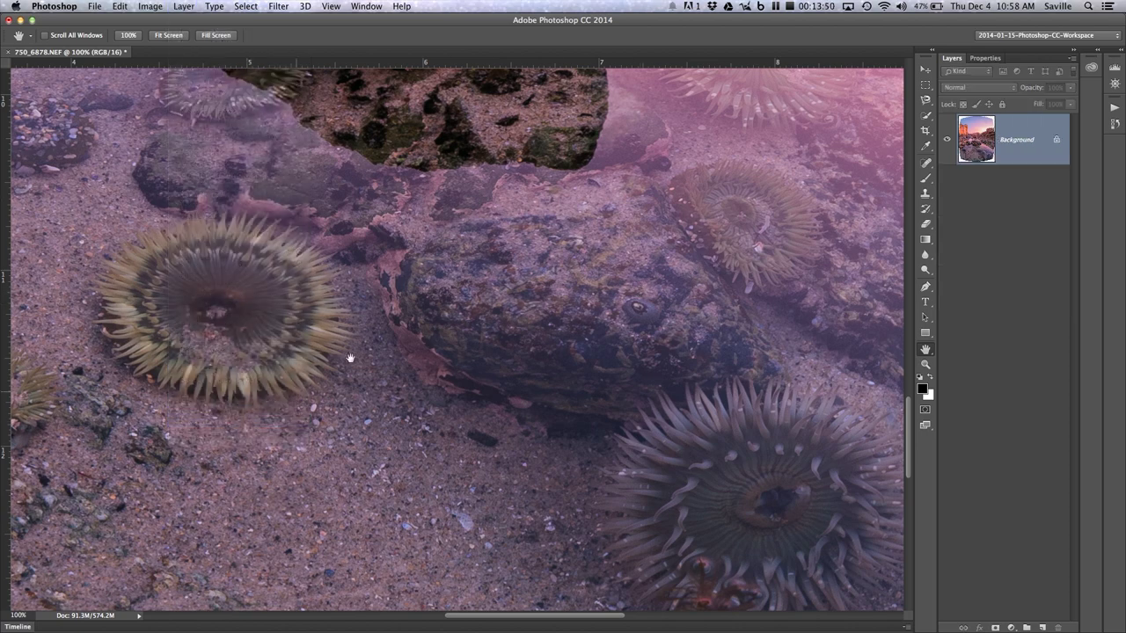
pyautogui.press('super+shift+s')
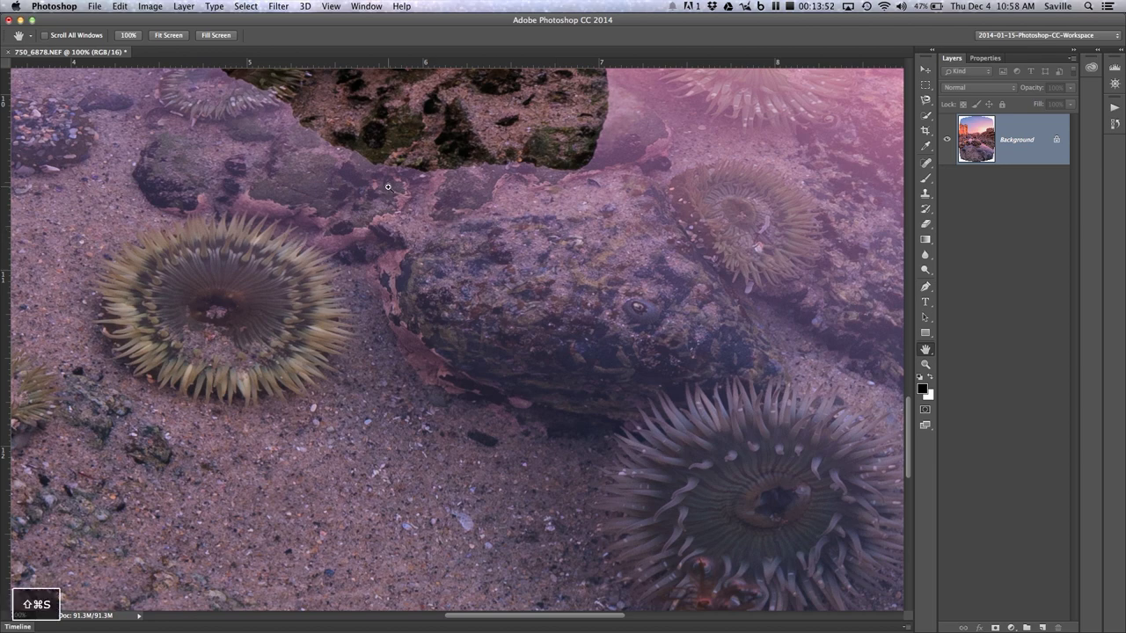
pyautogui.click(545, 425)
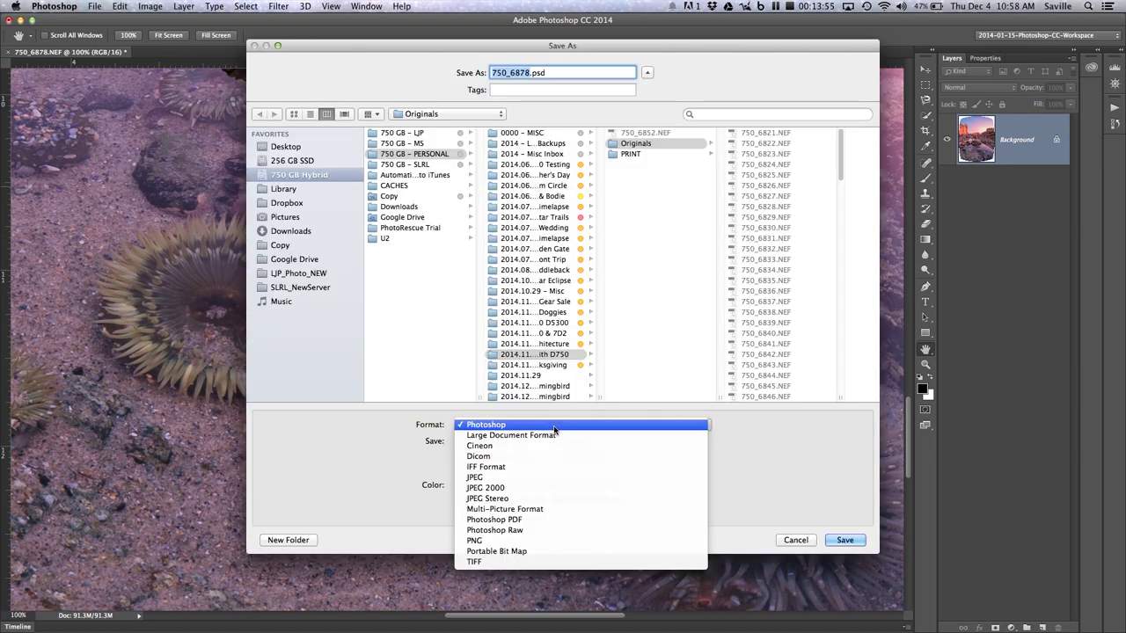
pyautogui.click(546, 561)
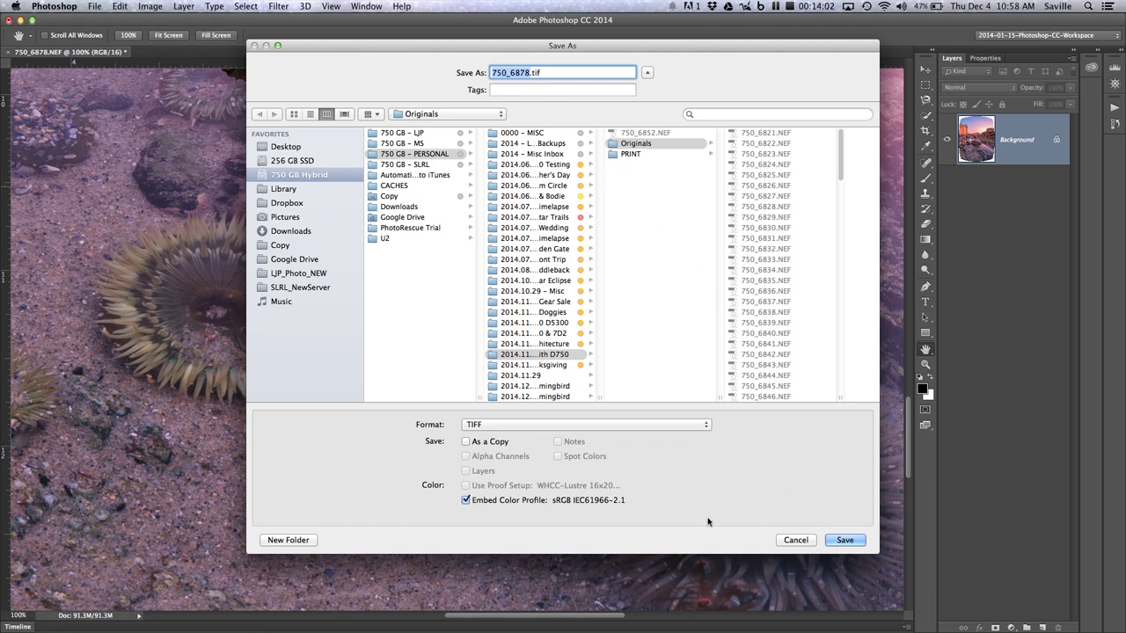
pyautogui.click(845, 541)
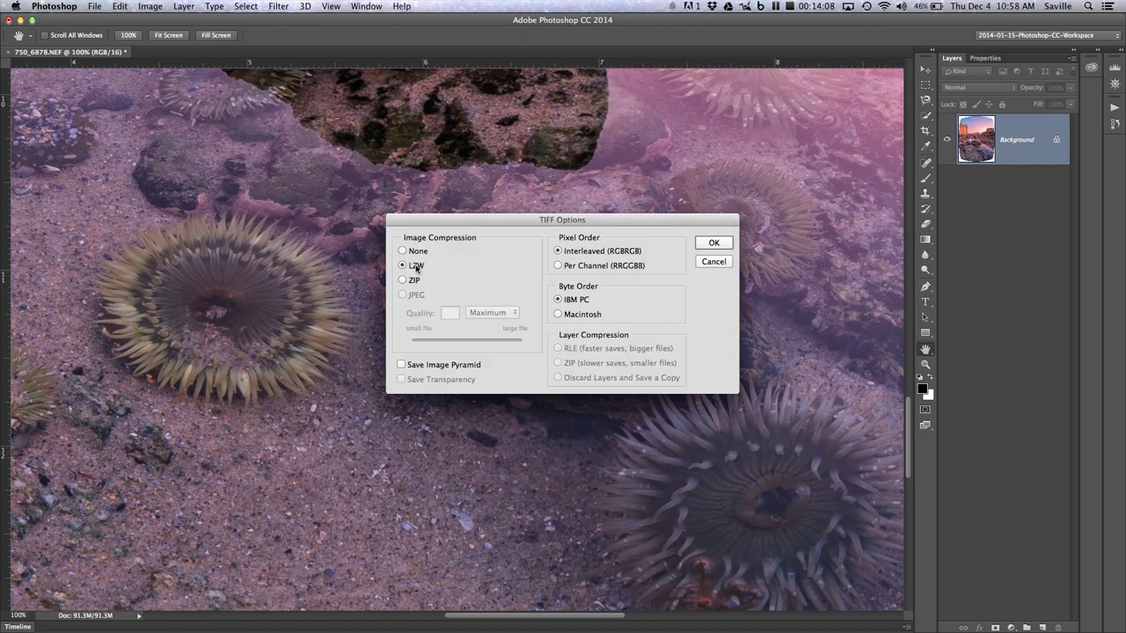
pyautogui.click(412, 282)
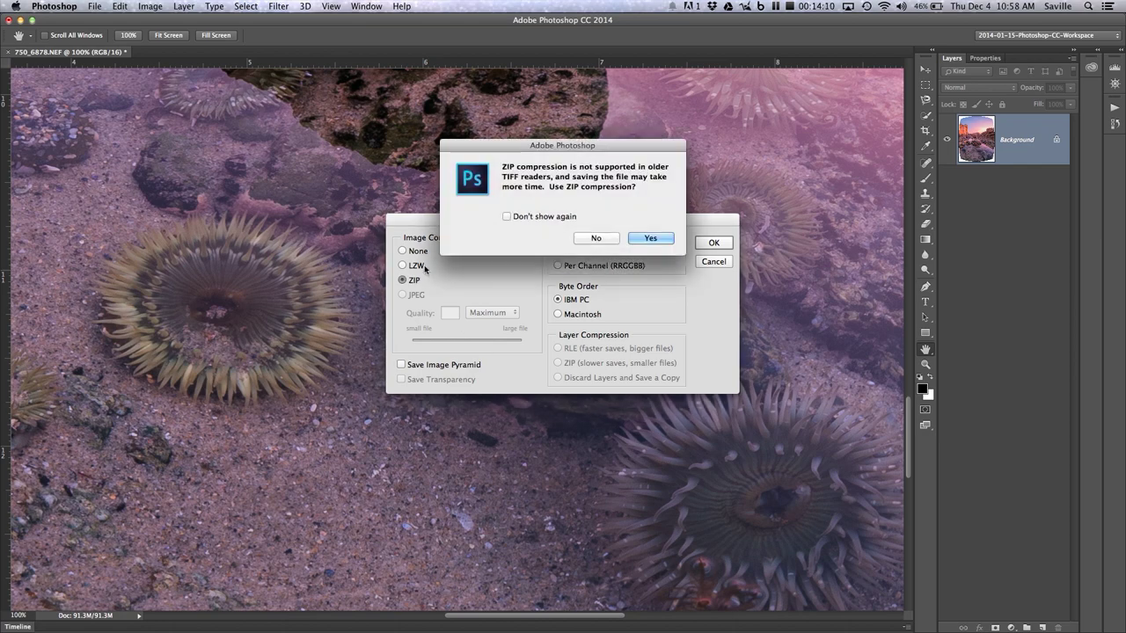
pyautogui.click(593, 239)
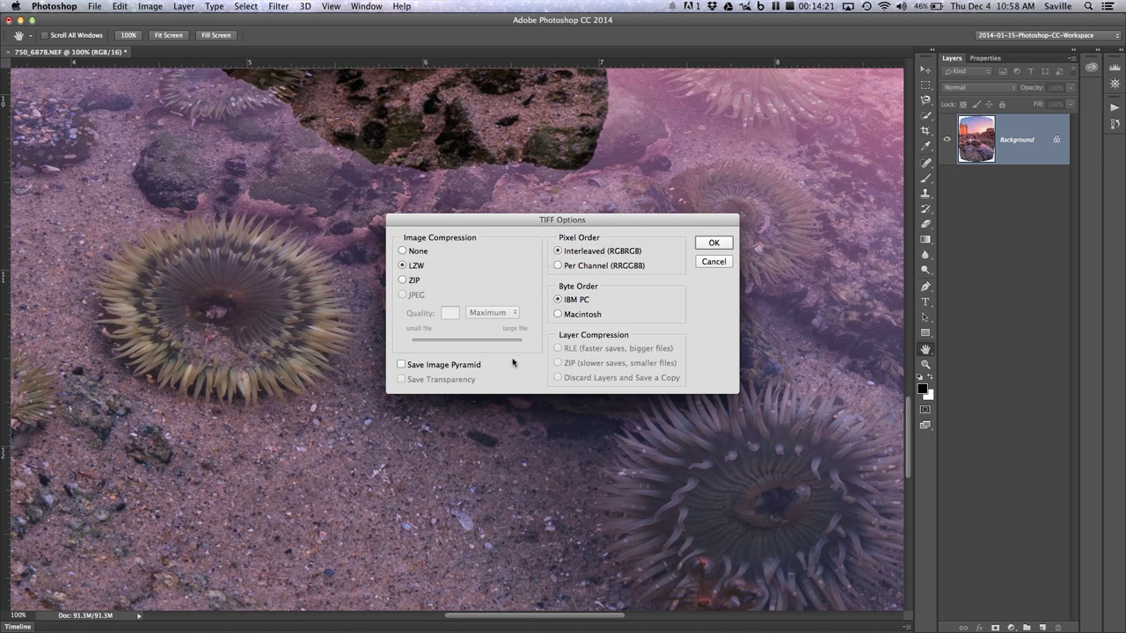
pyautogui.click(720, 246)
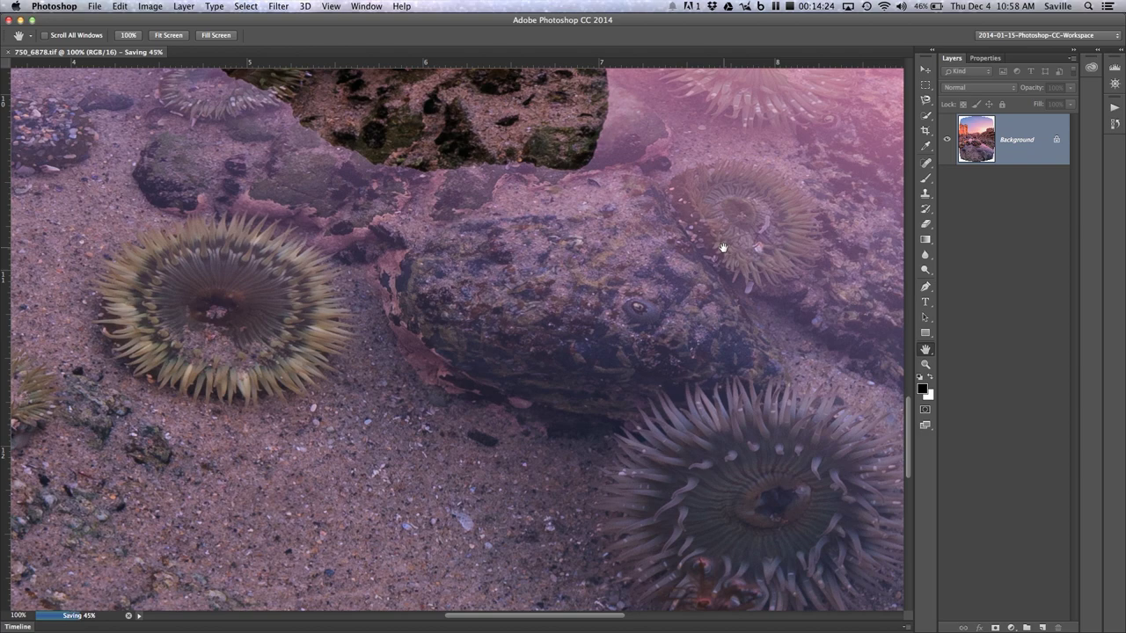
pyautogui.press('super+Tab')
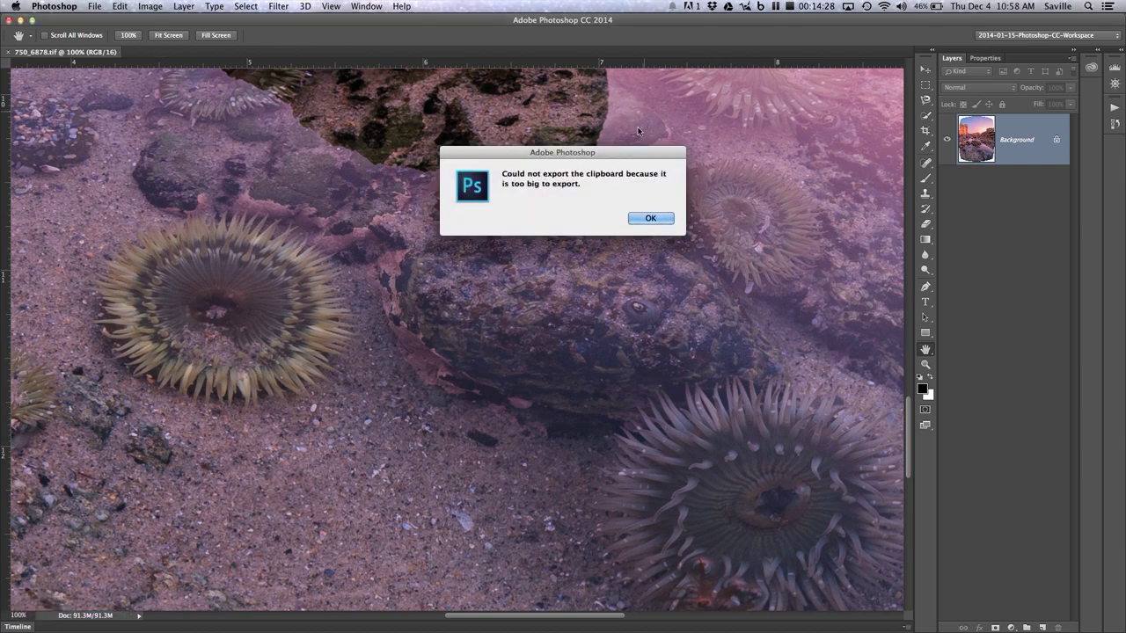
# Dismiss the clipboard alert, then open 750_6878.tif from Bridge to check it and close it
pyautogui.click(663, 217)
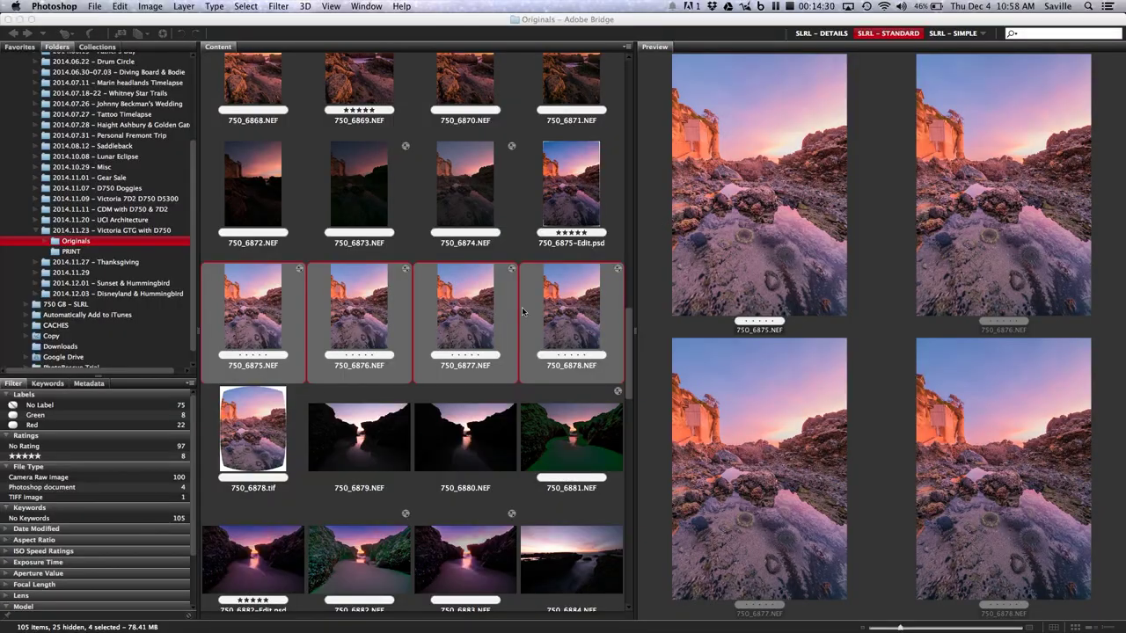
pyautogui.click(270, 444)
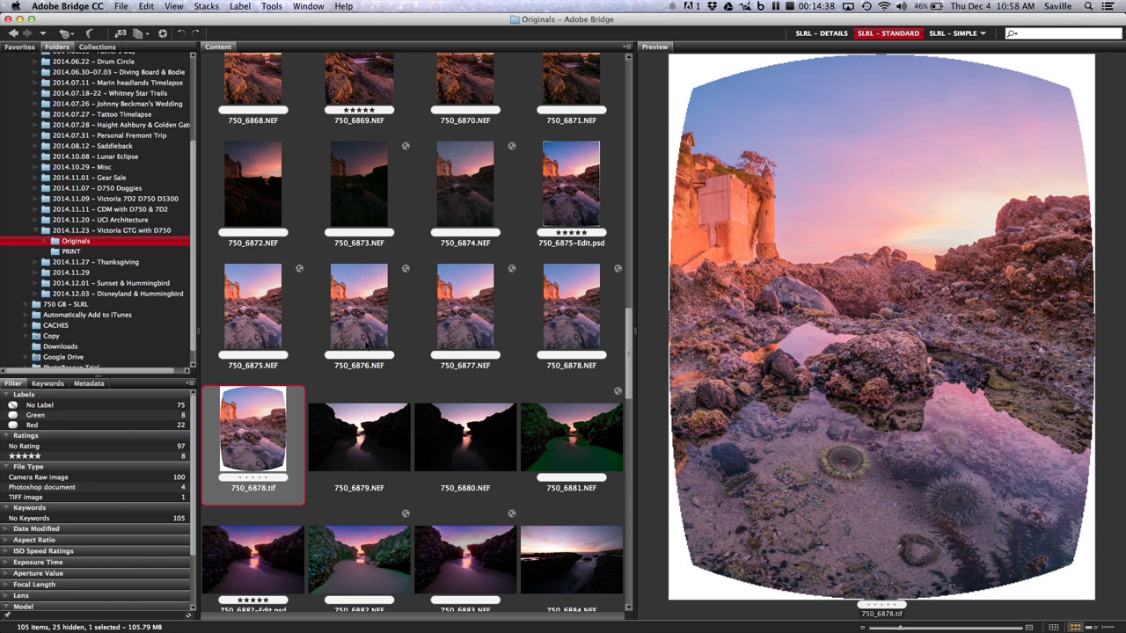
pyautogui.doubleClick(256, 427)
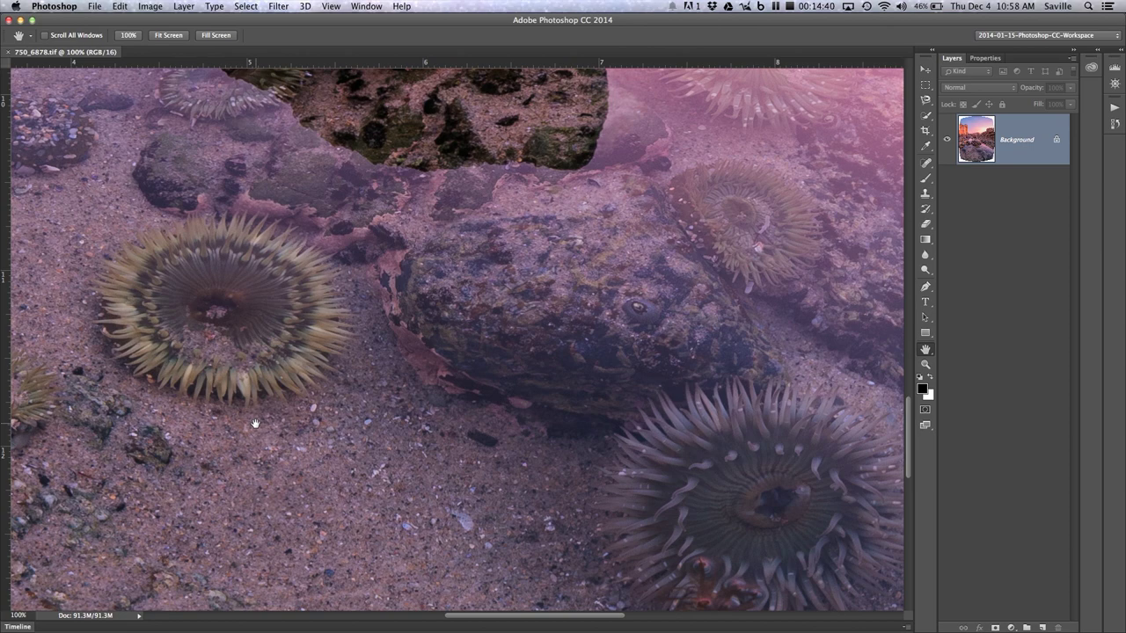
pyautogui.press('super+w')
# Open 750_6878.tif in Camera Raw from its thumbnail in Bridge
pyautogui.press('super+Tab')
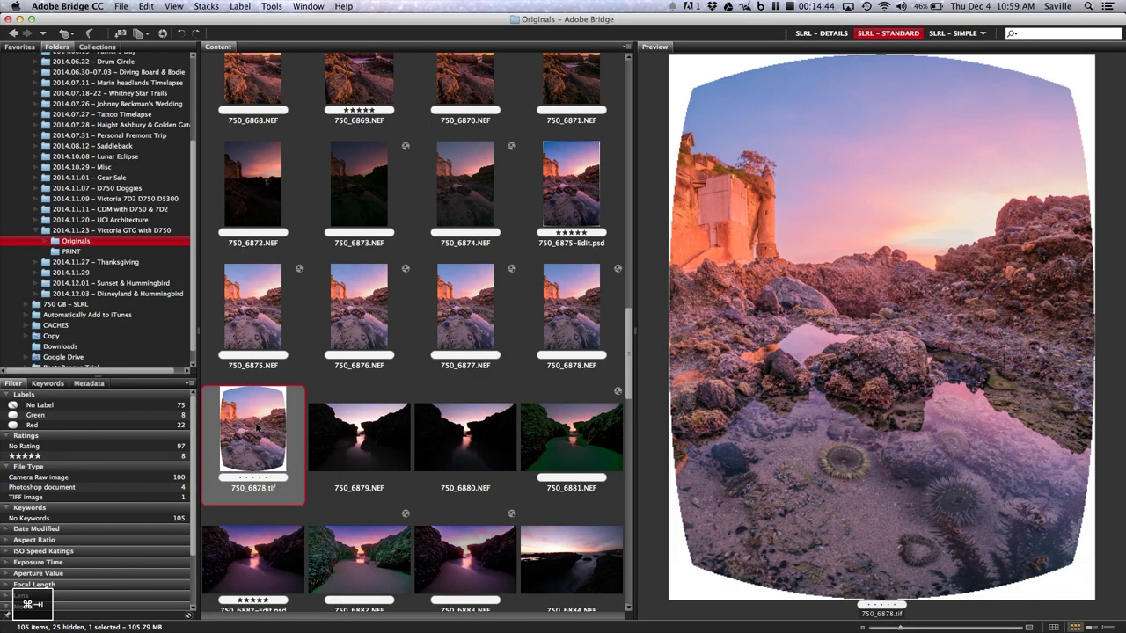
pyautogui.rightClick(258, 428)
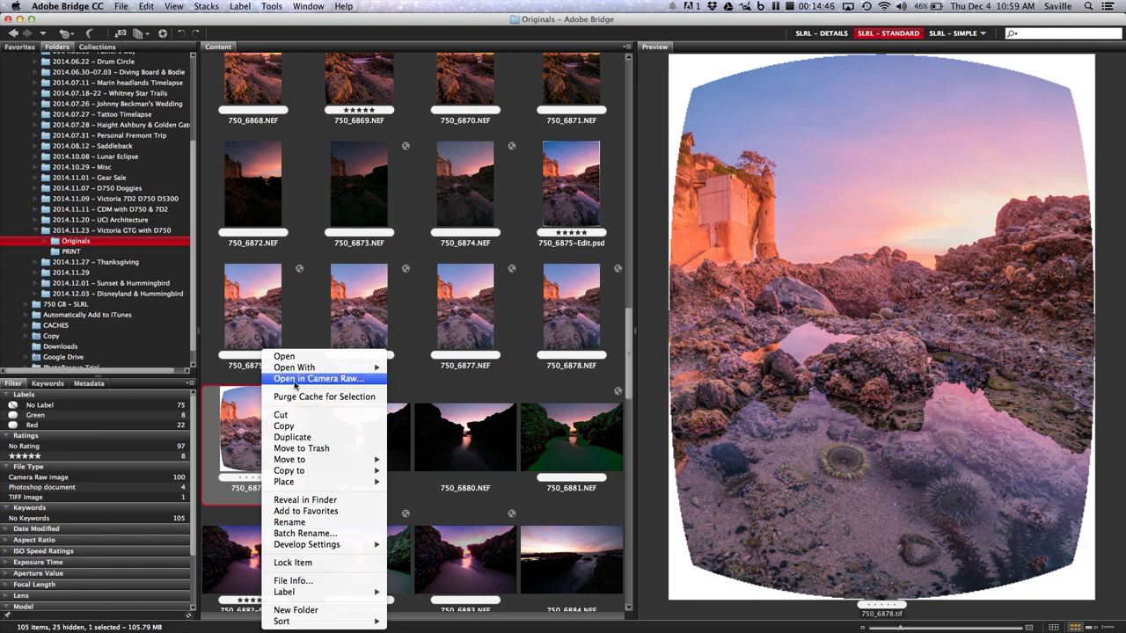
pyautogui.click(327, 379)
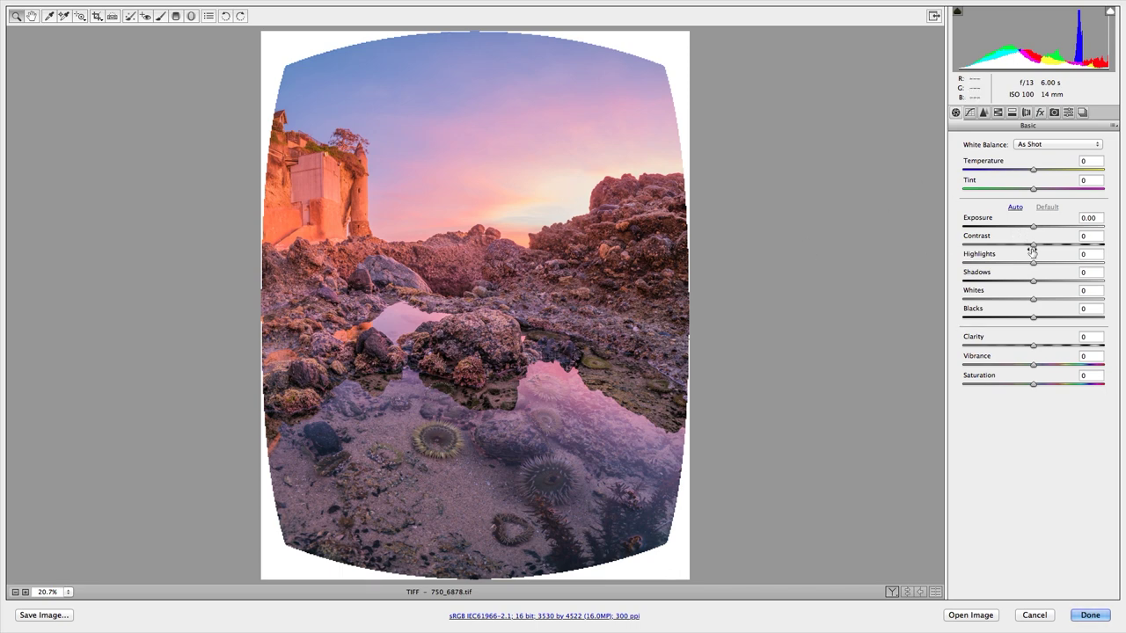
# Lower Blacks to -10 and show shadow and highlight clipping warnings
pyautogui.click(1088, 308)
pyautogui.hotkey('shift', 'Down')
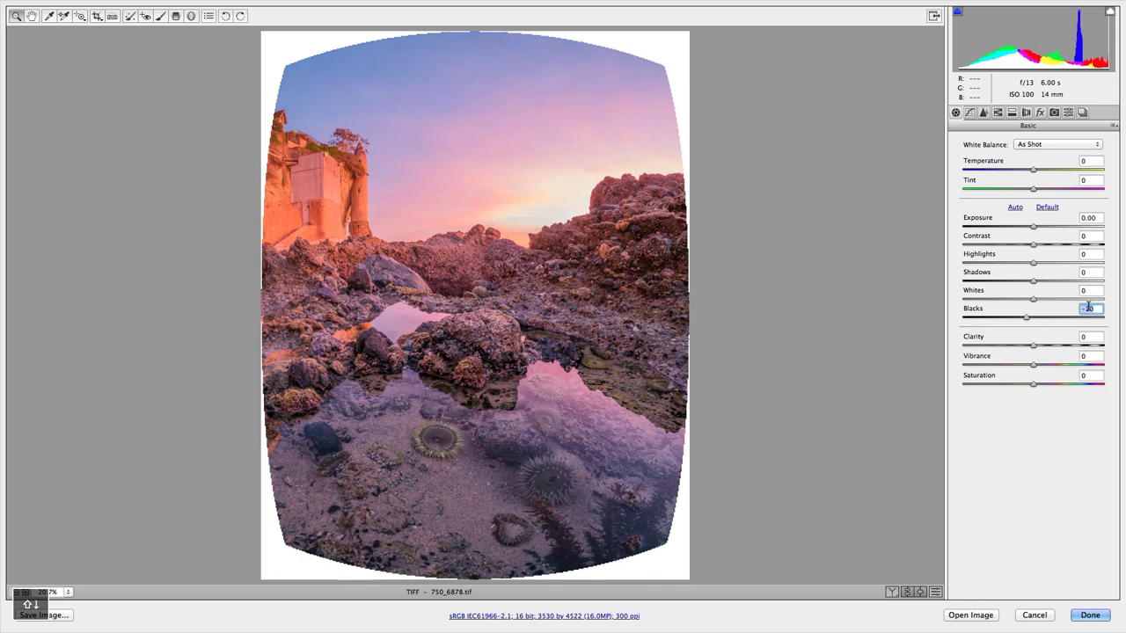
pyautogui.press('u')
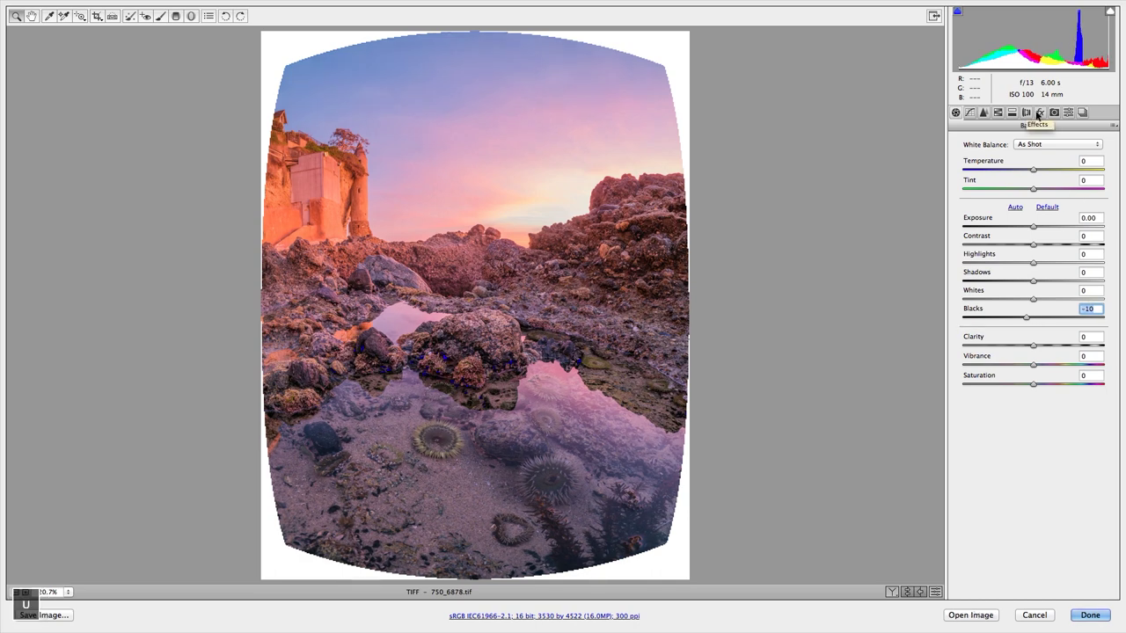
pyautogui.press('o')
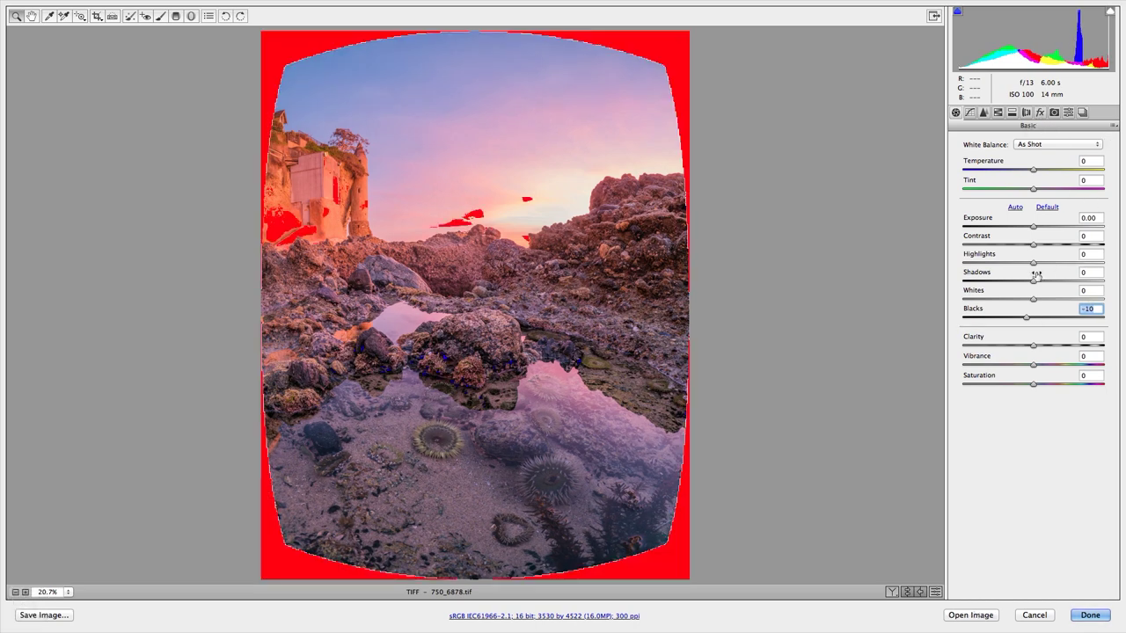
# Set the workflow color space to Adobe RGB (1998)
pyautogui.click(545, 621)
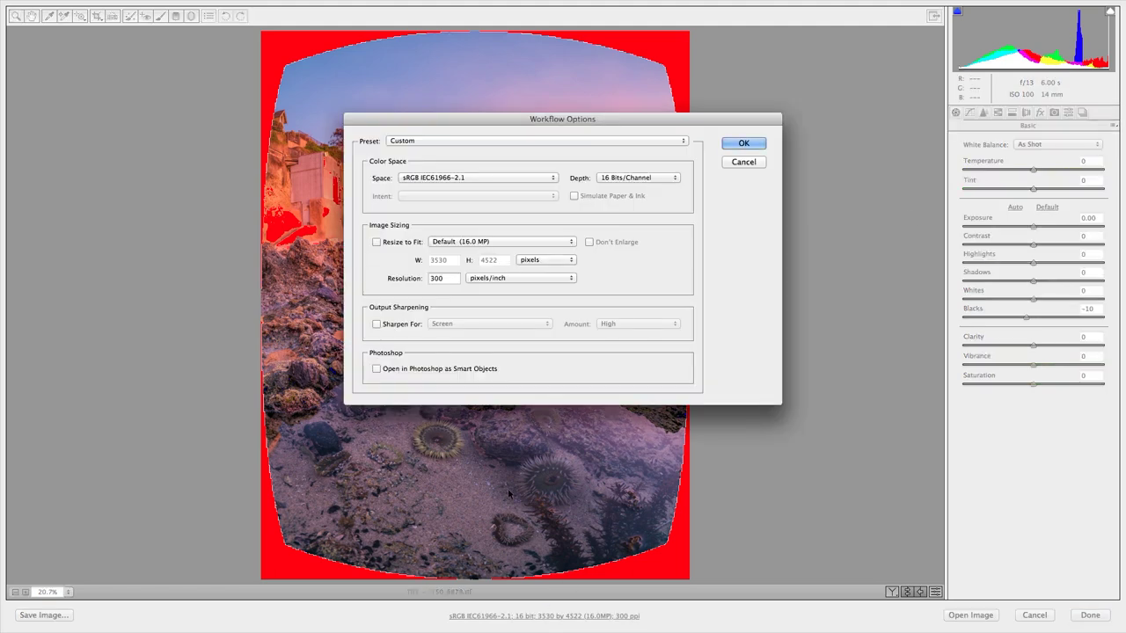
pyautogui.click(449, 178)
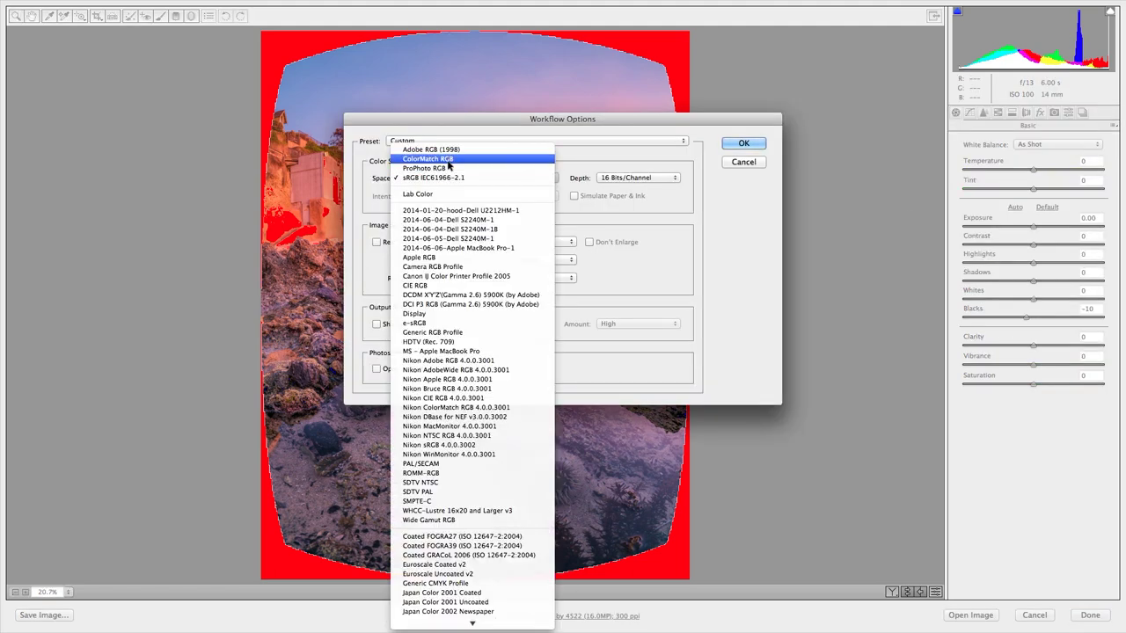
pyautogui.click(448, 150)
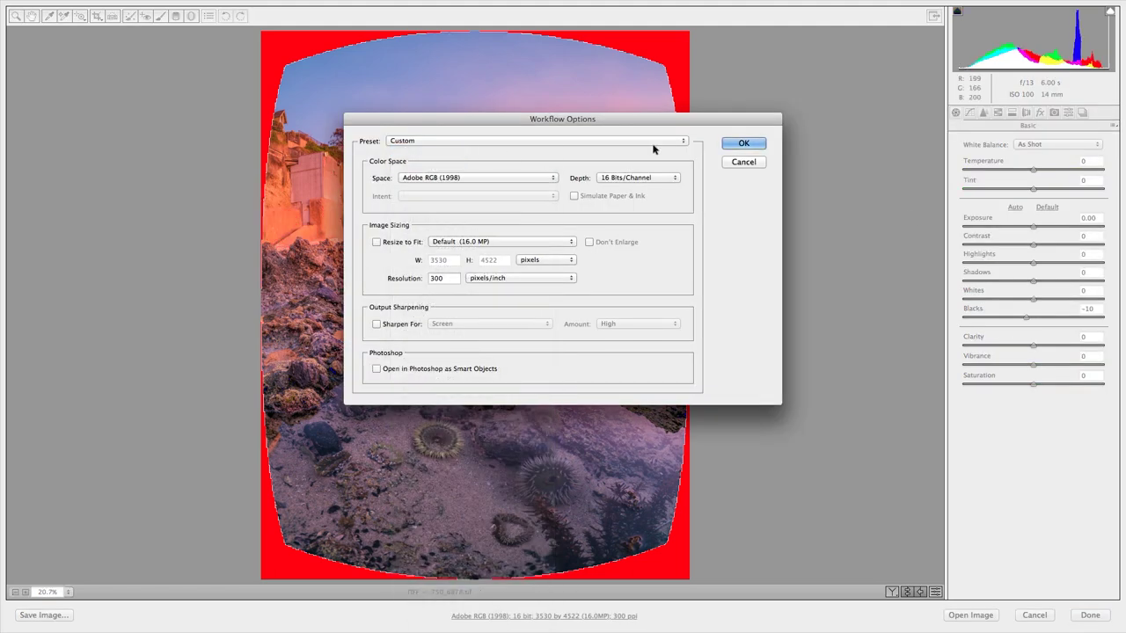
pyautogui.click(743, 143)
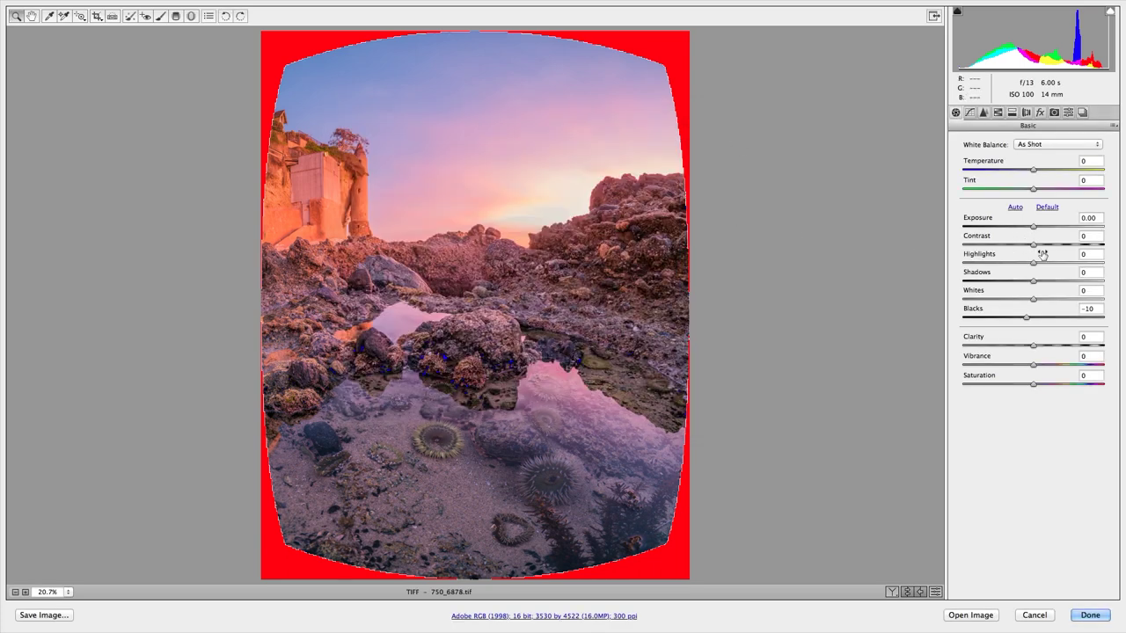
# Set Highlights to -20, Contrast to +20 and Shadows to +70
pyautogui.click(1092, 255)
pyautogui.hotkey('shift', 'Down')
pyautogui.hotkey('shift', 'Down')
pyautogui.hotkey('shift', 'Down')
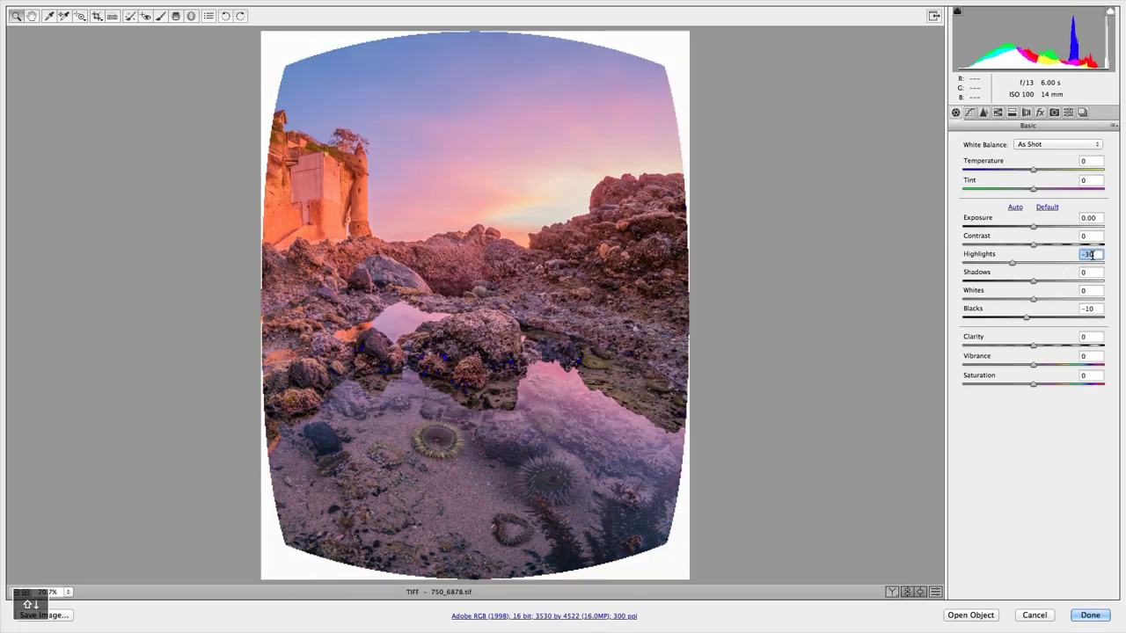
pyautogui.hotkey('shift', 'Up')
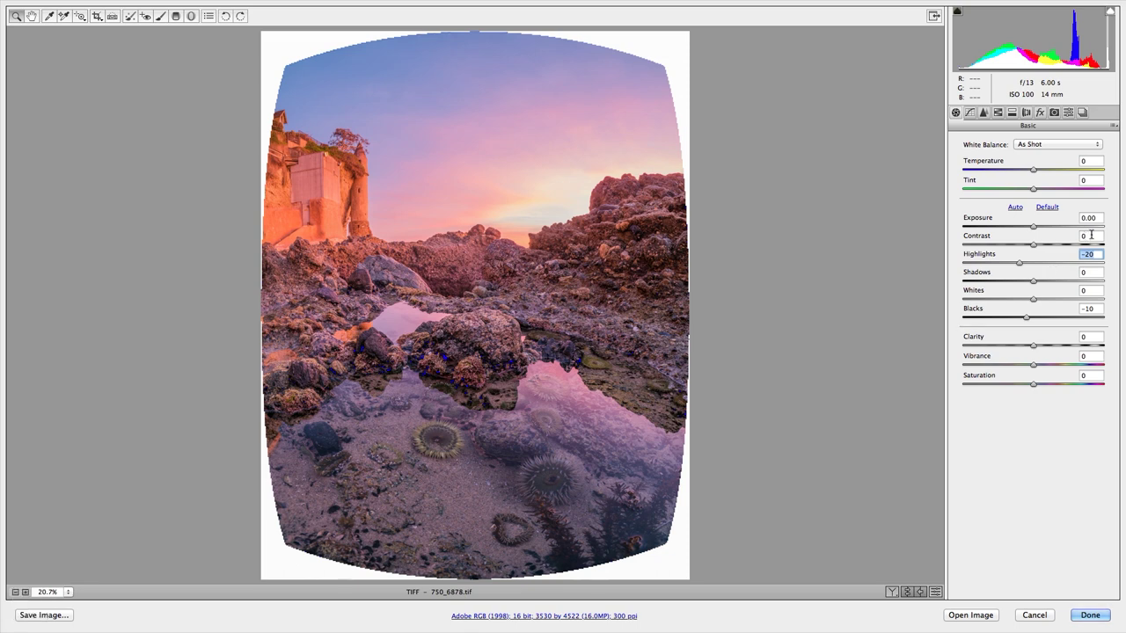
pyautogui.click(1090, 235)
pyautogui.hotkey('shift', 'Up')
pyautogui.hotkey('shift', 'Up')
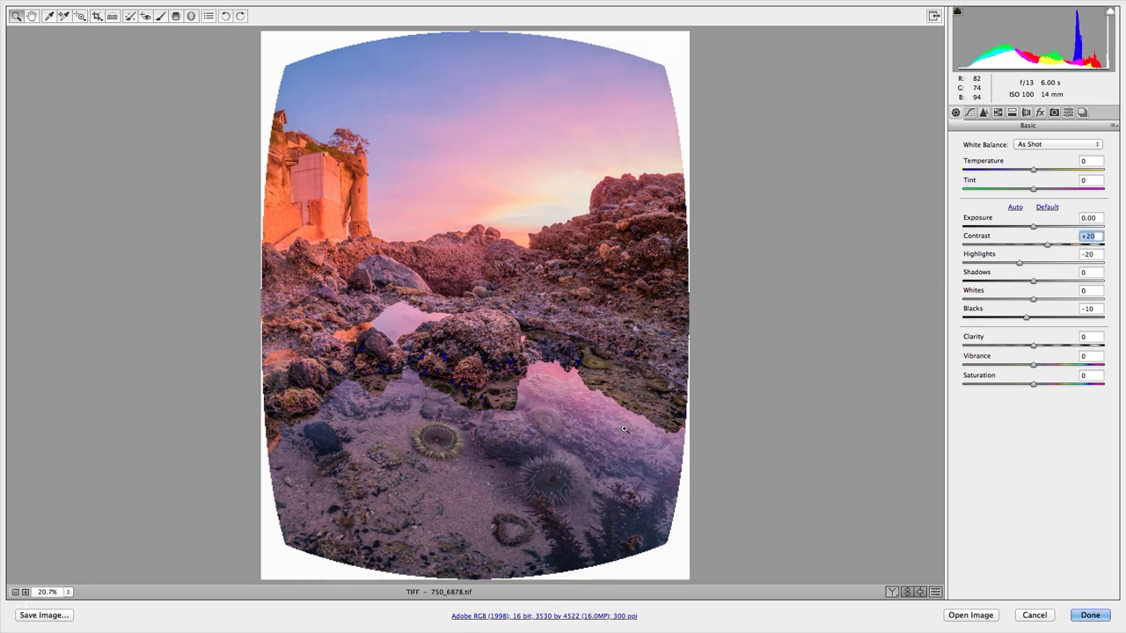
pyautogui.click(1089, 273)
pyautogui.hotkey('shift', 'Up')
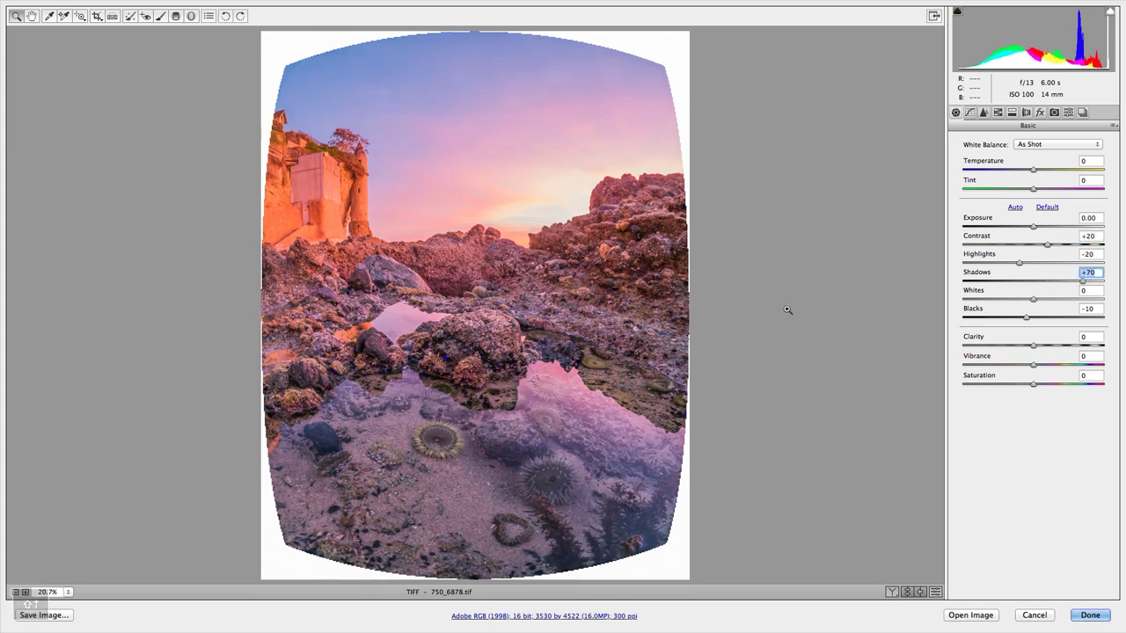
pyautogui.press('k')
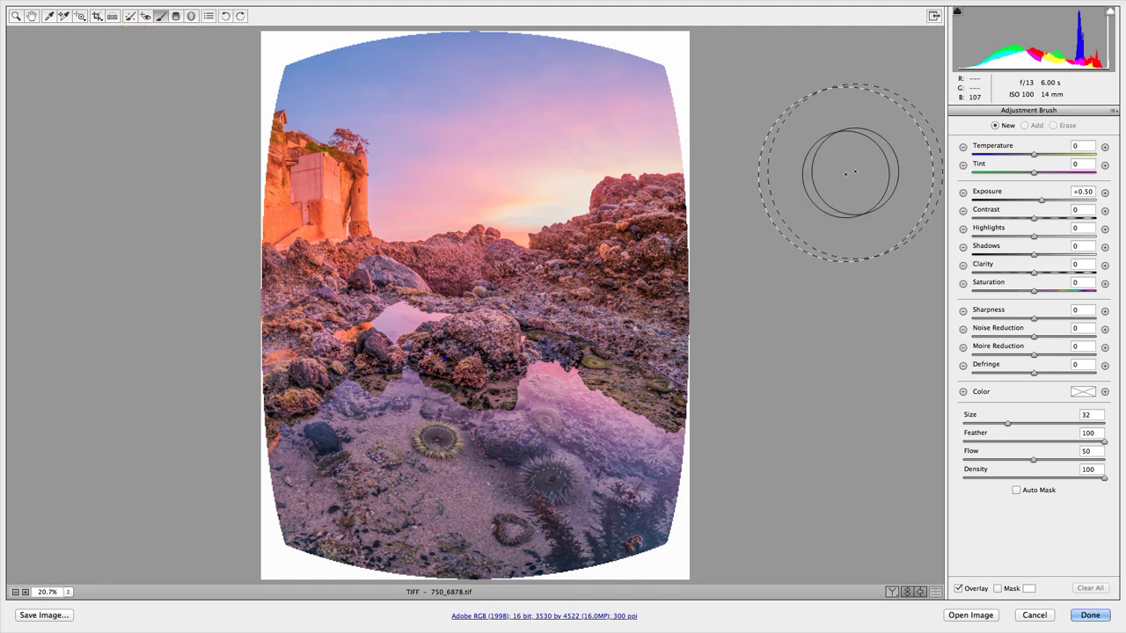
# Paint the 13 Nature - Color brush preset on the foreground, erasing it from the reflection pool
pyautogui.click(1114, 111)
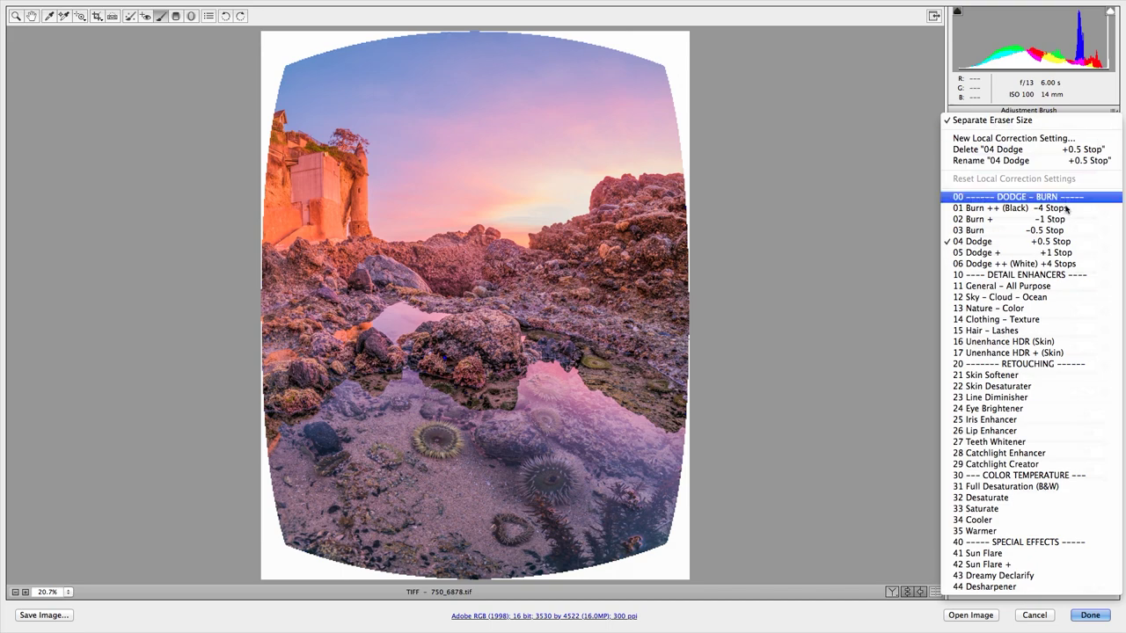
pyautogui.click(1038, 310)
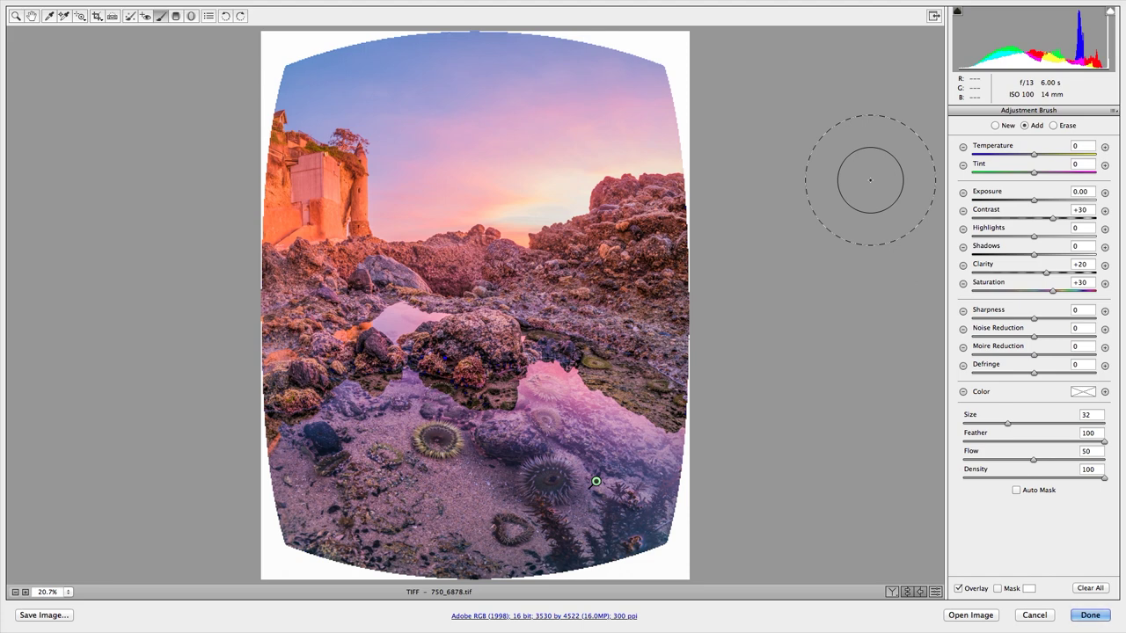
pyautogui.press('alt')
pyautogui.moveTo(435, 334)
pyautogui.mouseDown()
pyautogui.moveTo(452, 332)
pyautogui.moveTo(352, 352)
pyautogui.moveTo(492, 339)
pyautogui.moveTo(474, 347)
pyautogui.mouseUp()
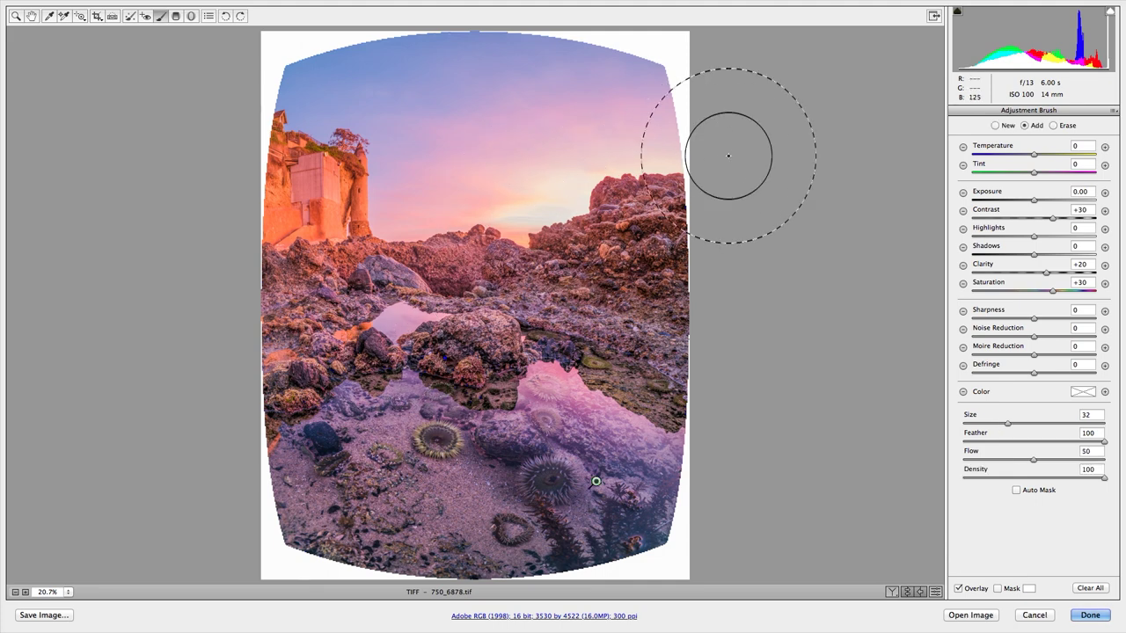
pyautogui.click(996, 127)
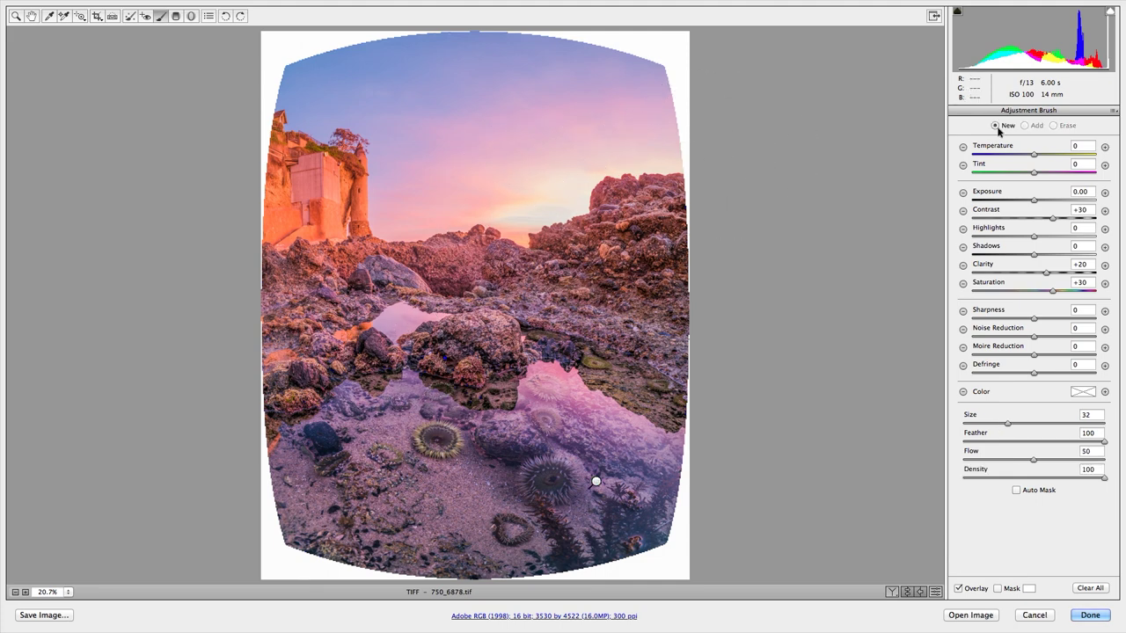
# Brush the 12 Sky - Cloud - Ocean preset at Contrast +20, Saturation +10, Highlights -15, erasing the castle
pyautogui.click(1114, 113)
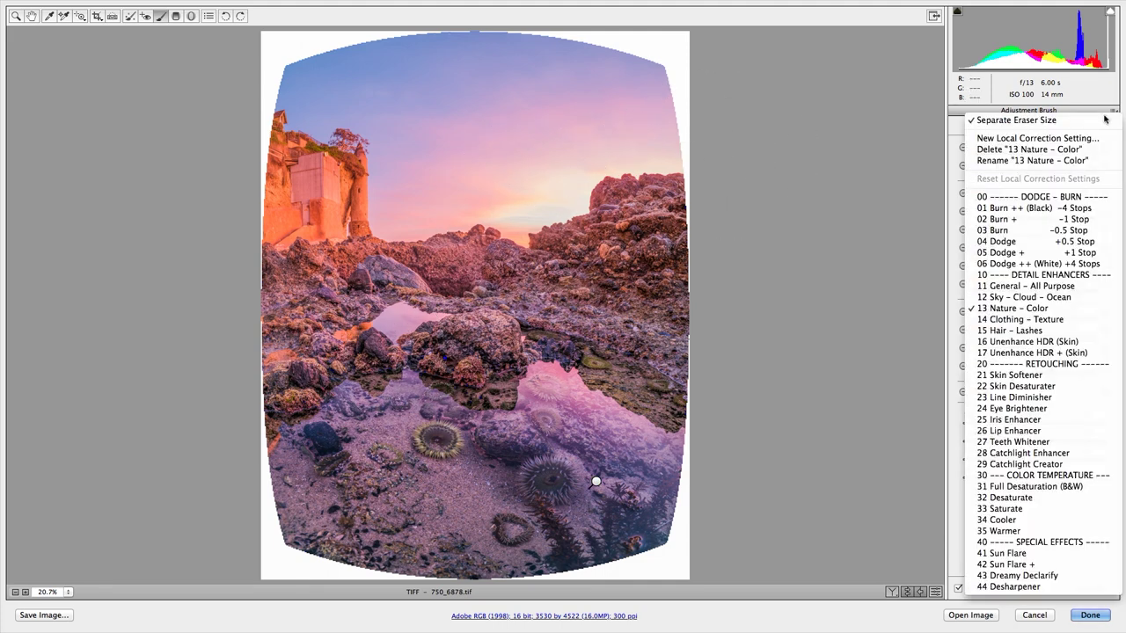
pyautogui.click(1032, 297)
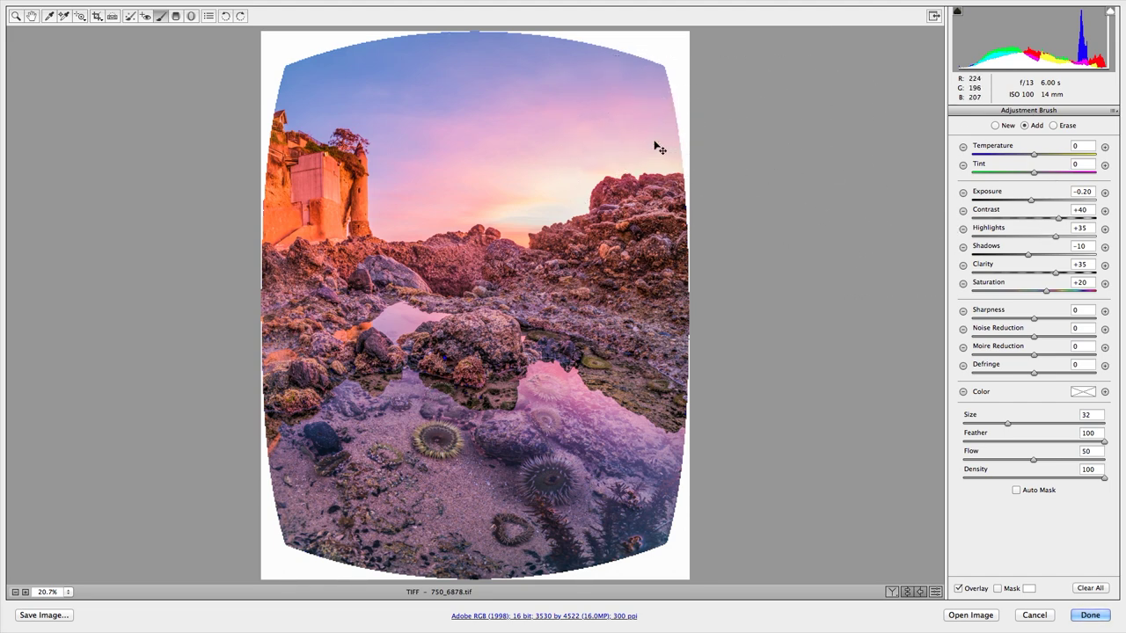
pyautogui.hotkey('shift', 'Down')
pyautogui.hotkey('shift', 'Down')
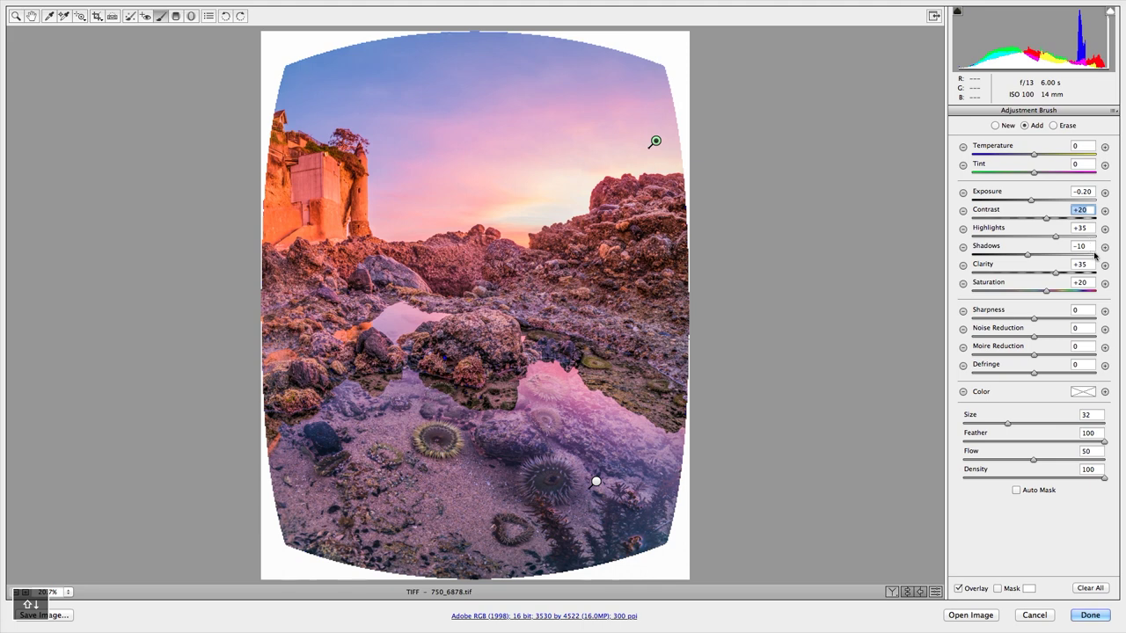
pyautogui.click(1088, 282)
pyautogui.hotkey('shift', 'Down')
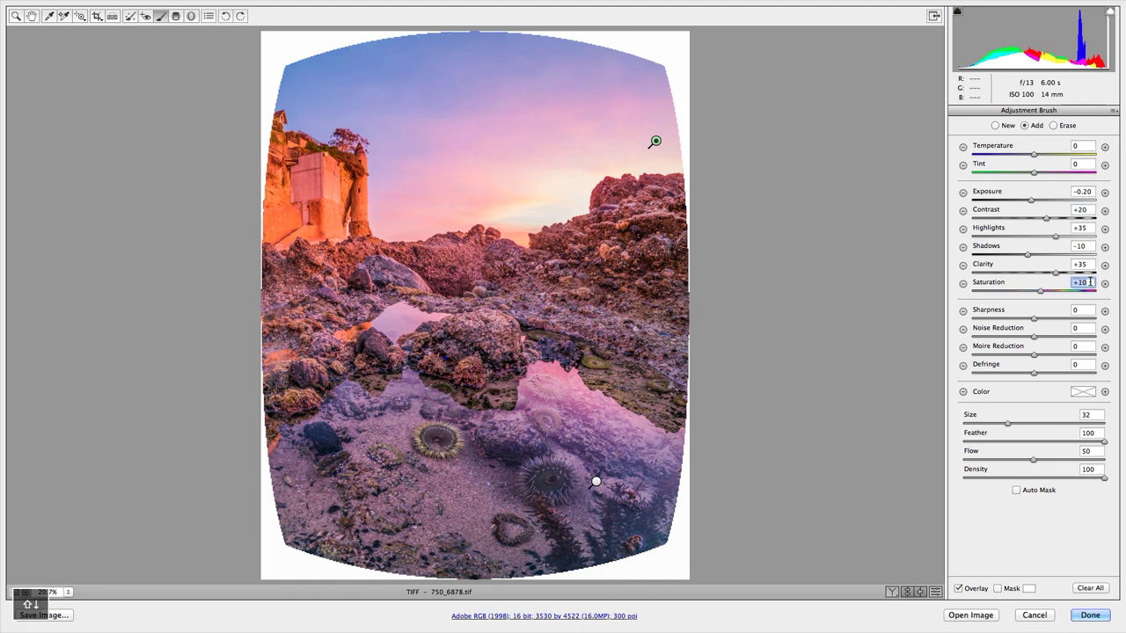
pyautogui.click(1085, 227)
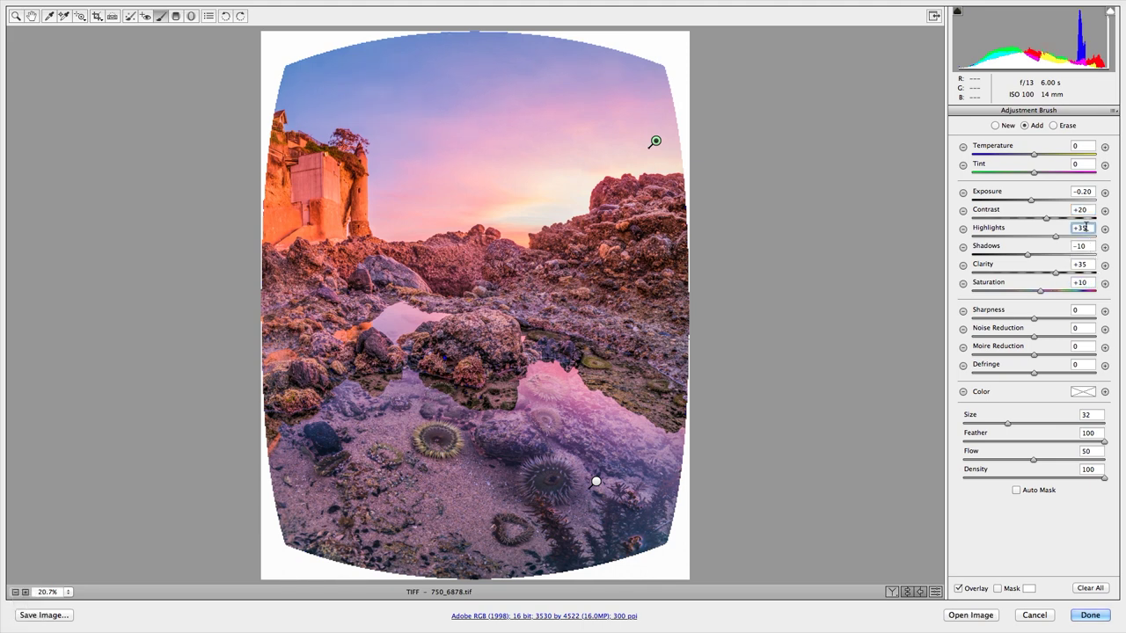
pyautogui.hotkey('shift', 'Down')
pyautogui.hotkey('shift', 'Down')
pyautogui.hotkey('shift', 'Down')
pyautogui.hotkey('shift', 'Down')
pyautogui.hotkey('shift', 'Down')
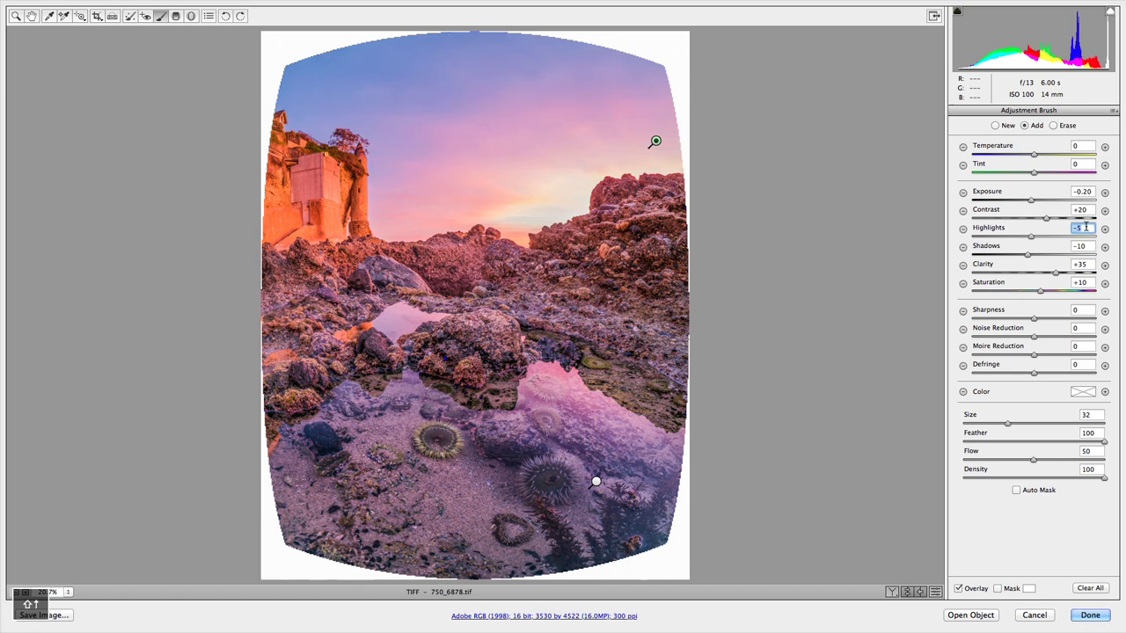
pyautogui.hotkey('shift', 'Down')
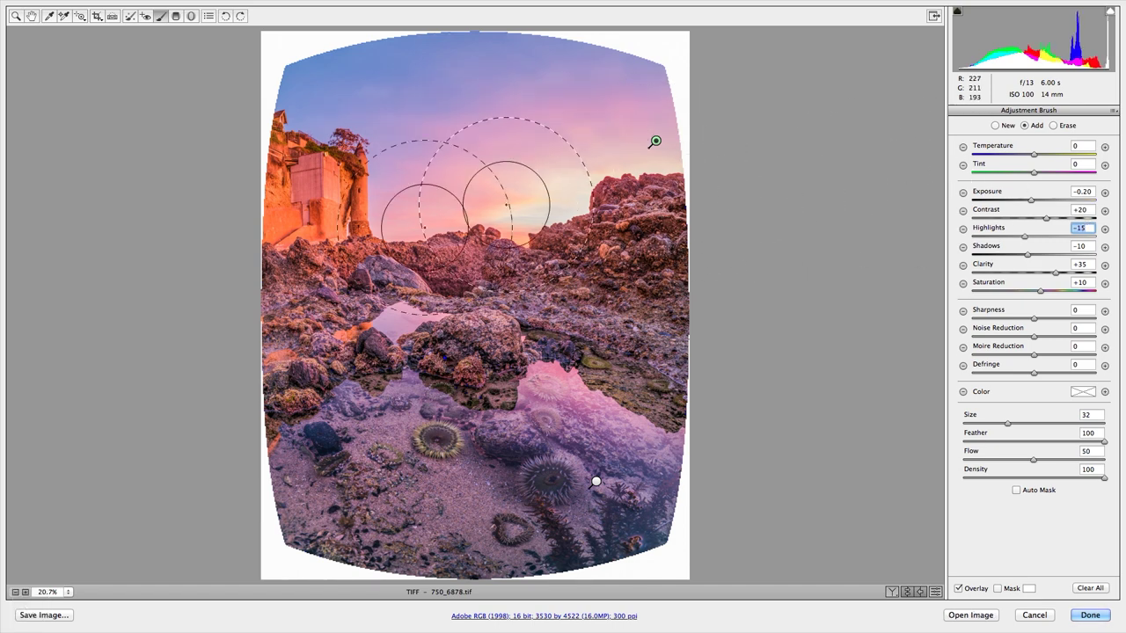
pyautogui.press('alt')
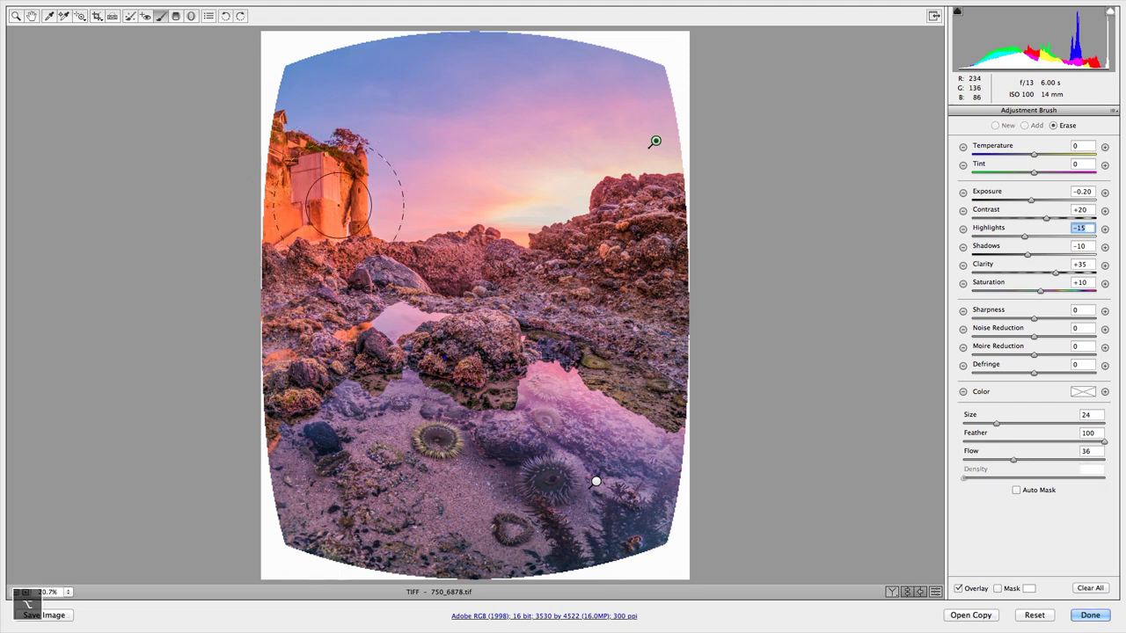
pyautogui.moveTo(256, 211)
pyautogui.mouseDown()
pyautogui.moveTo(383, 218)
pyautogui.moveTo(346, 216)
pyautogui.moveTo(311, 167)
pyautogui.moveTo(335, 149)
pyautogui.moveTo(280, 145)
pyautogui.mouseUp()
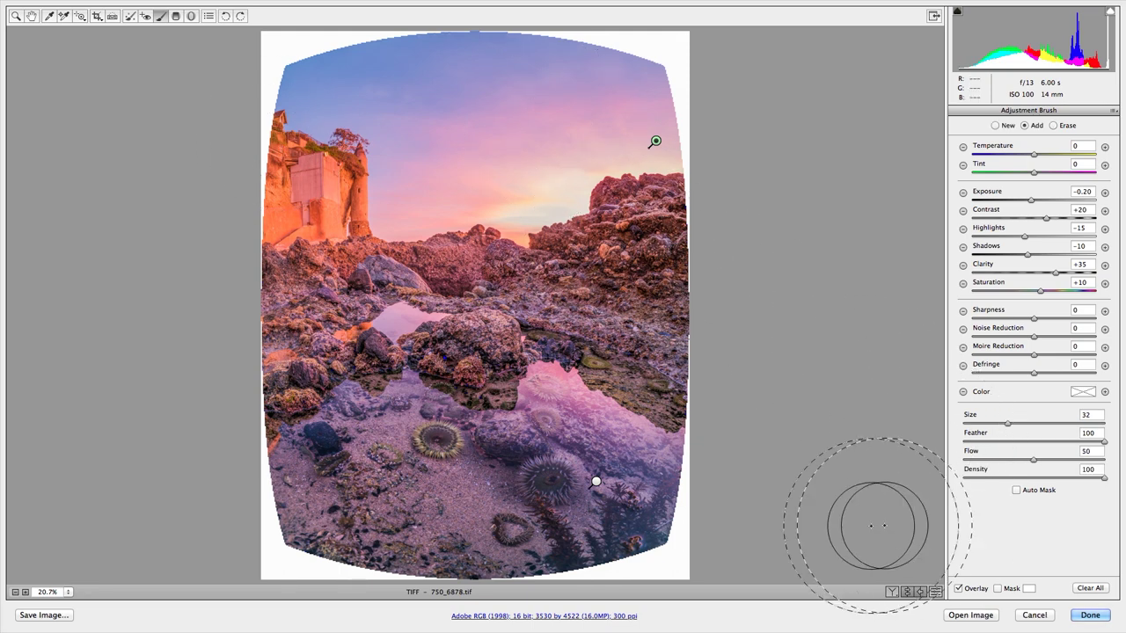
# Draw a 4:5 crop frame around the scene
pyautogui.press('c')
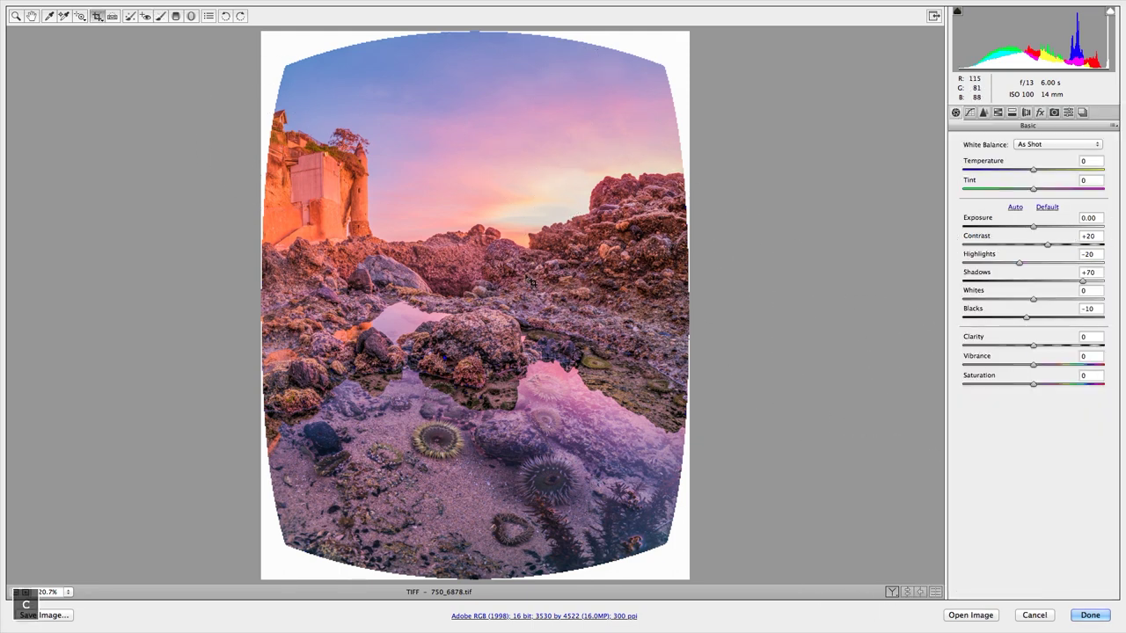
pyautogui.rightClick(316, 96)
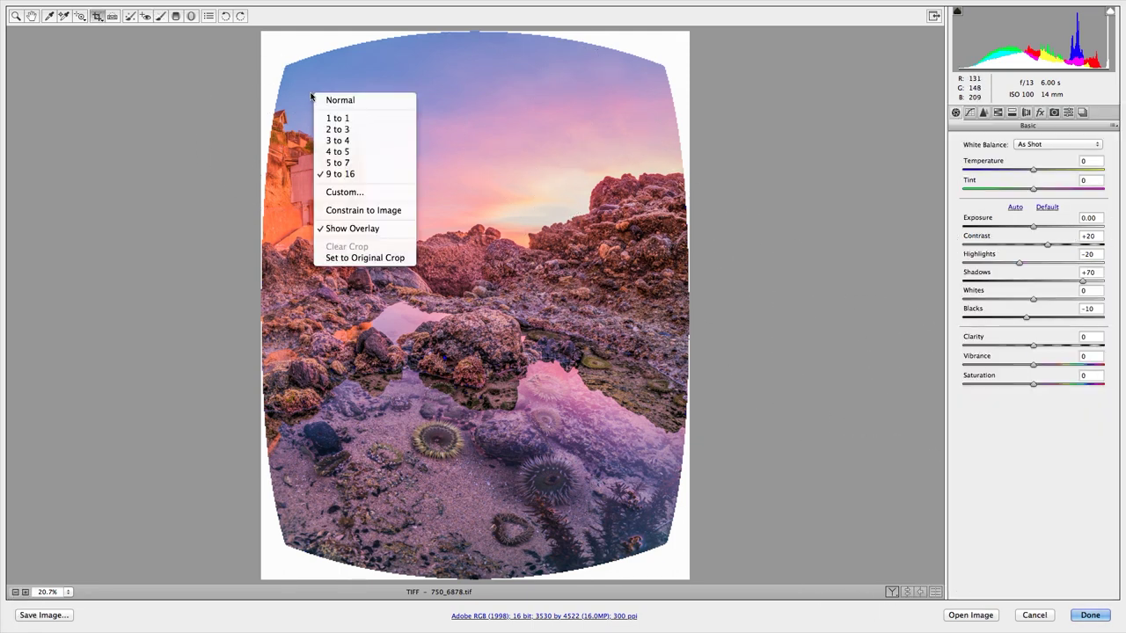
pyautogui.click(337, 152)
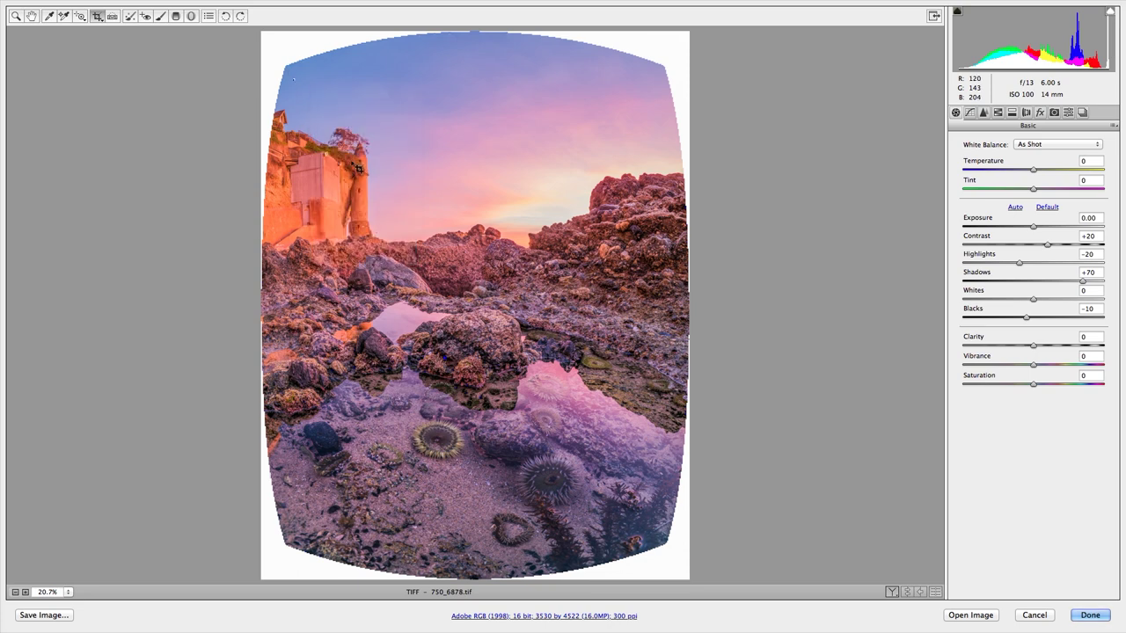
pyautogui.moveTo(293, 79); pyautogui.dragTo(666, 548)
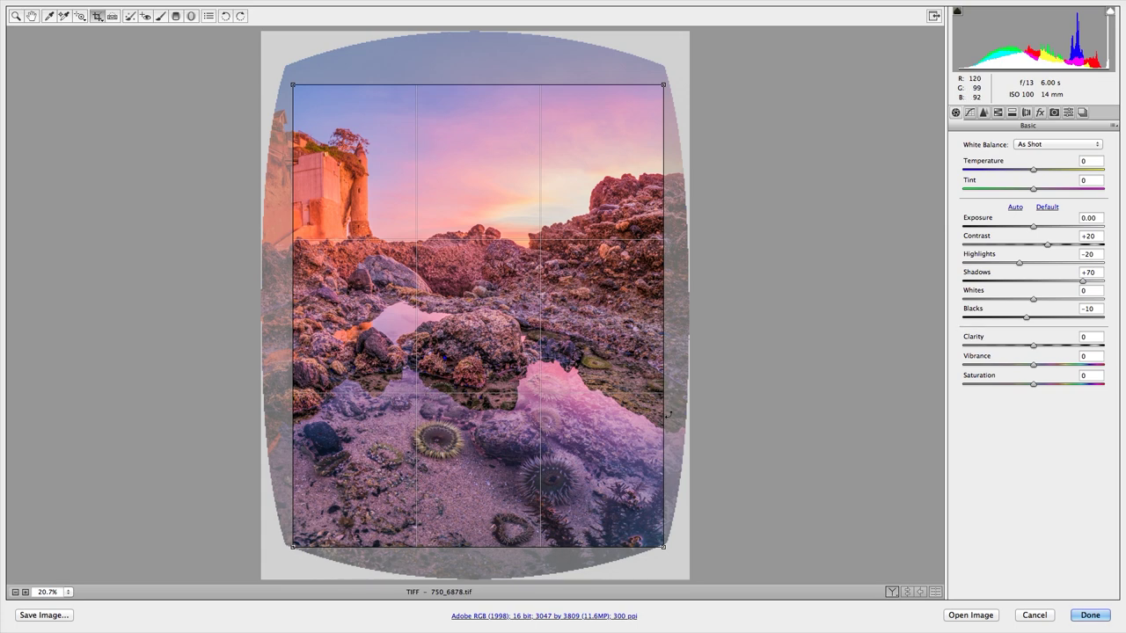
# Apply the crop, finish in Camera Raw and preview 750_6878.tif full screen in Bridge
pyautogui.press('Return')
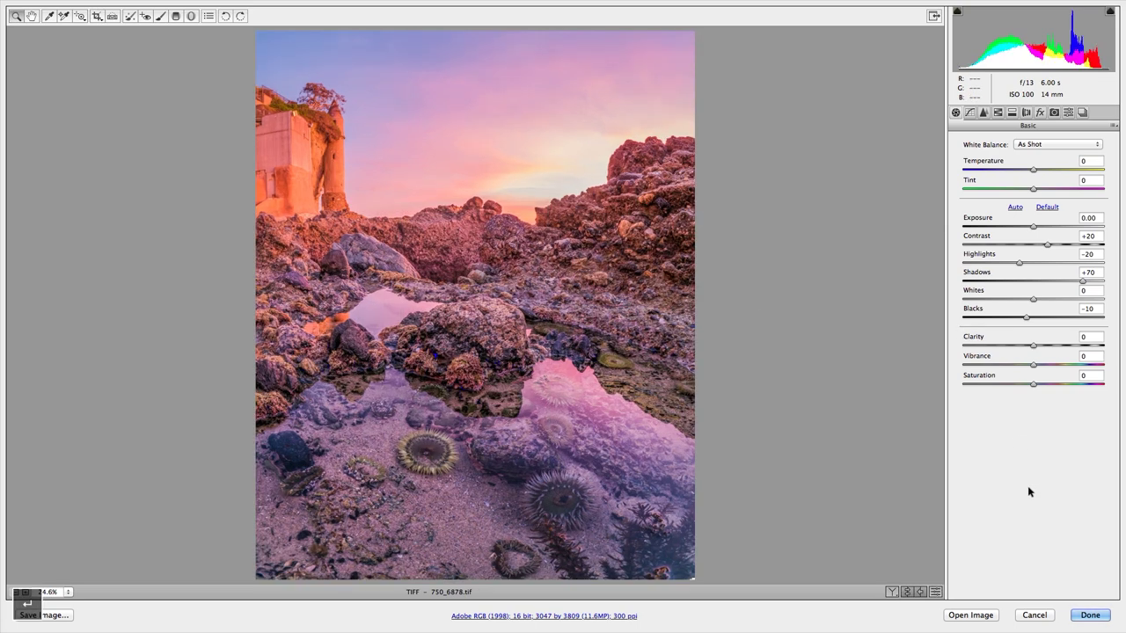
pyautogui.click(1088, 616)
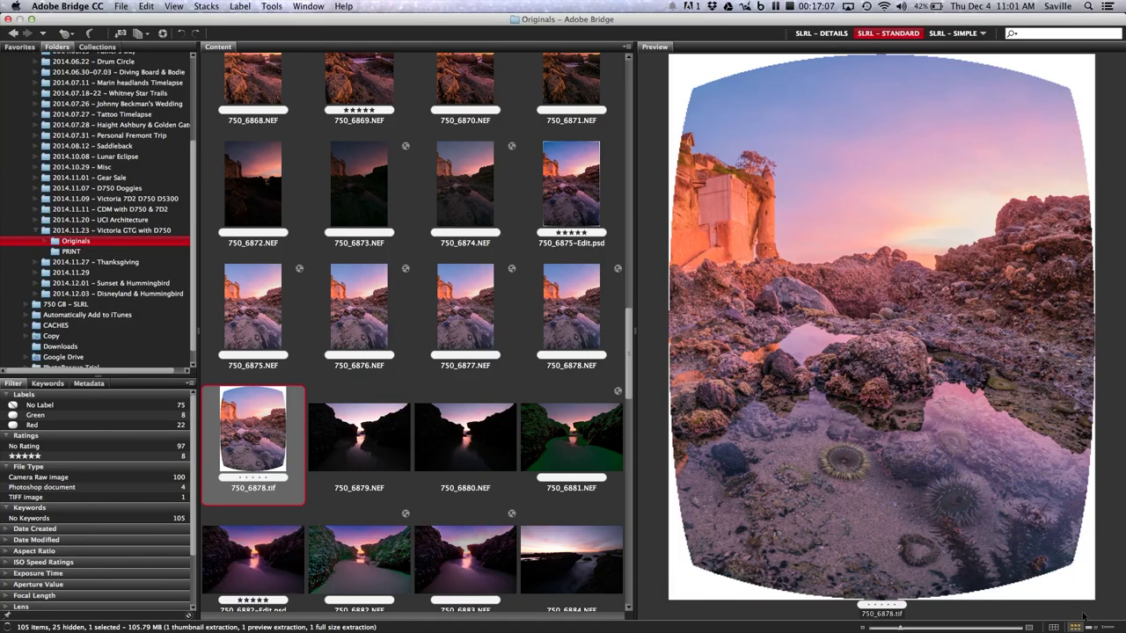
pyautogui.press('space')
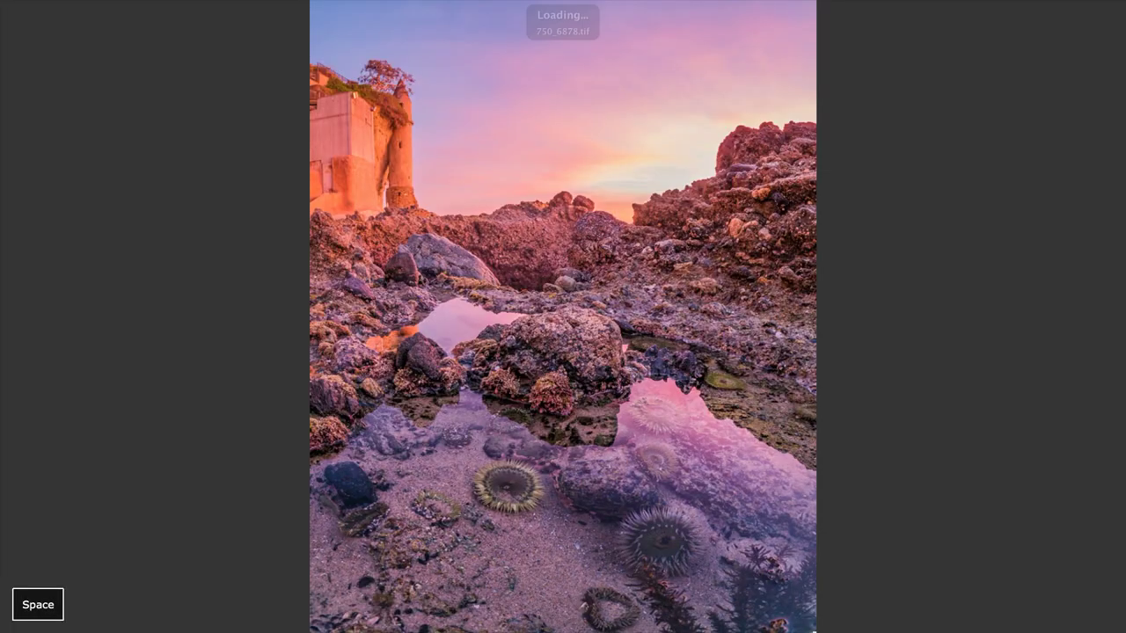